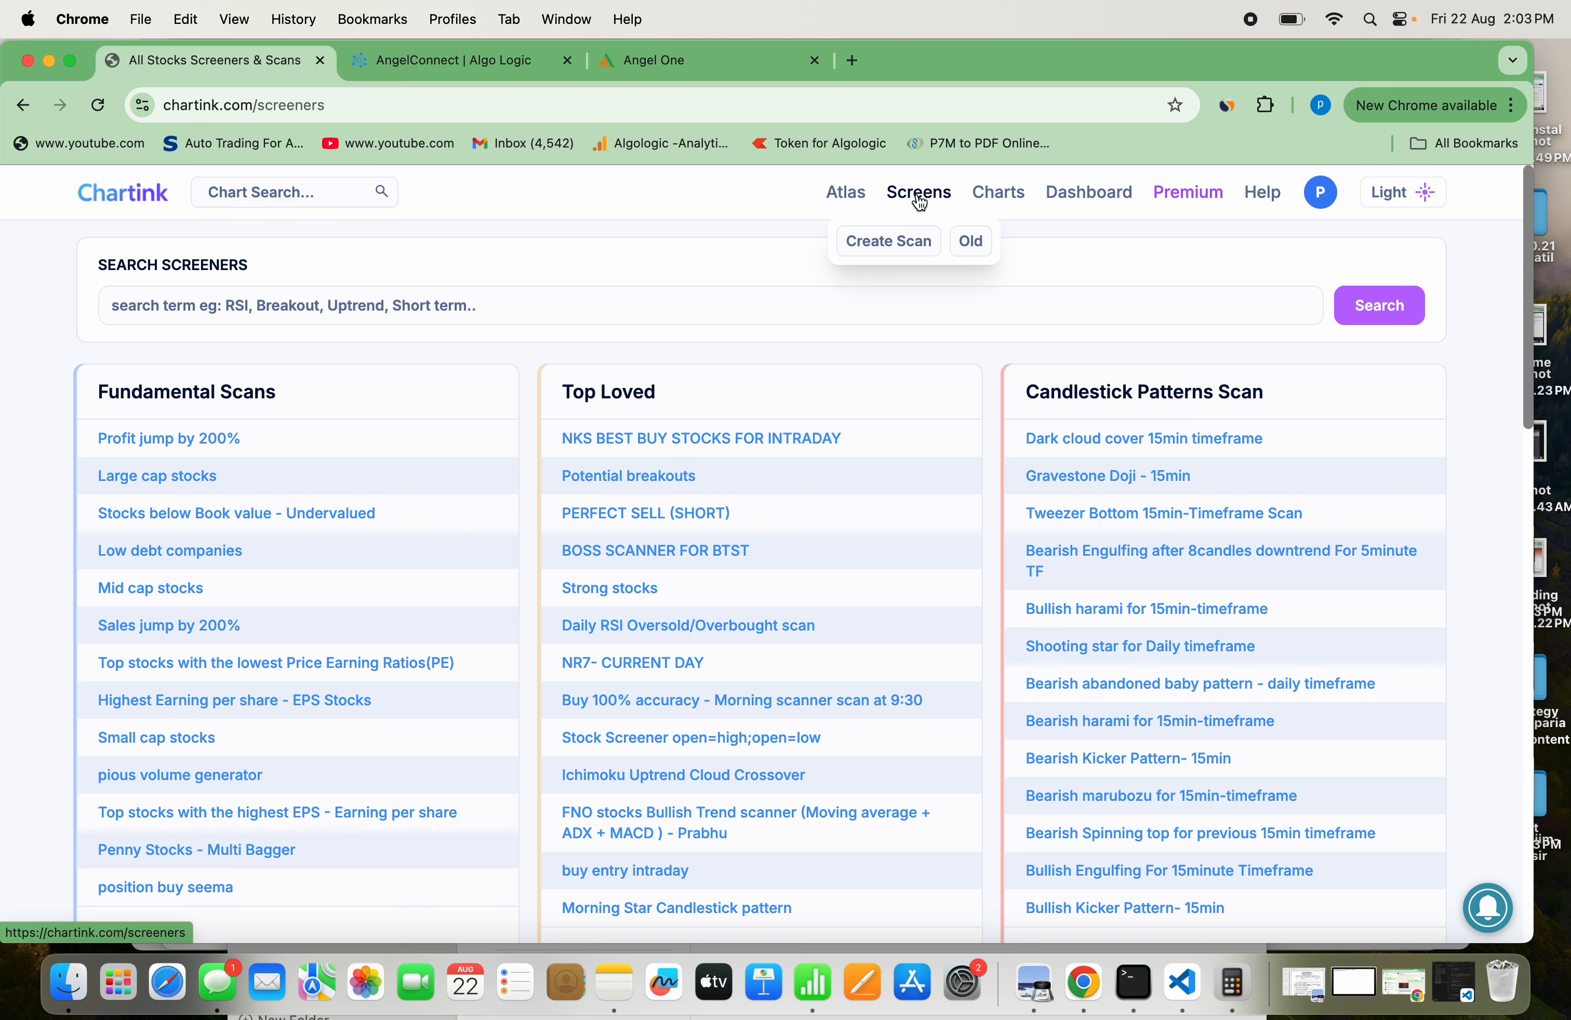
Open the page for creating a new stock scan
{"action": "left_click", "coordinate": [916, 199]}
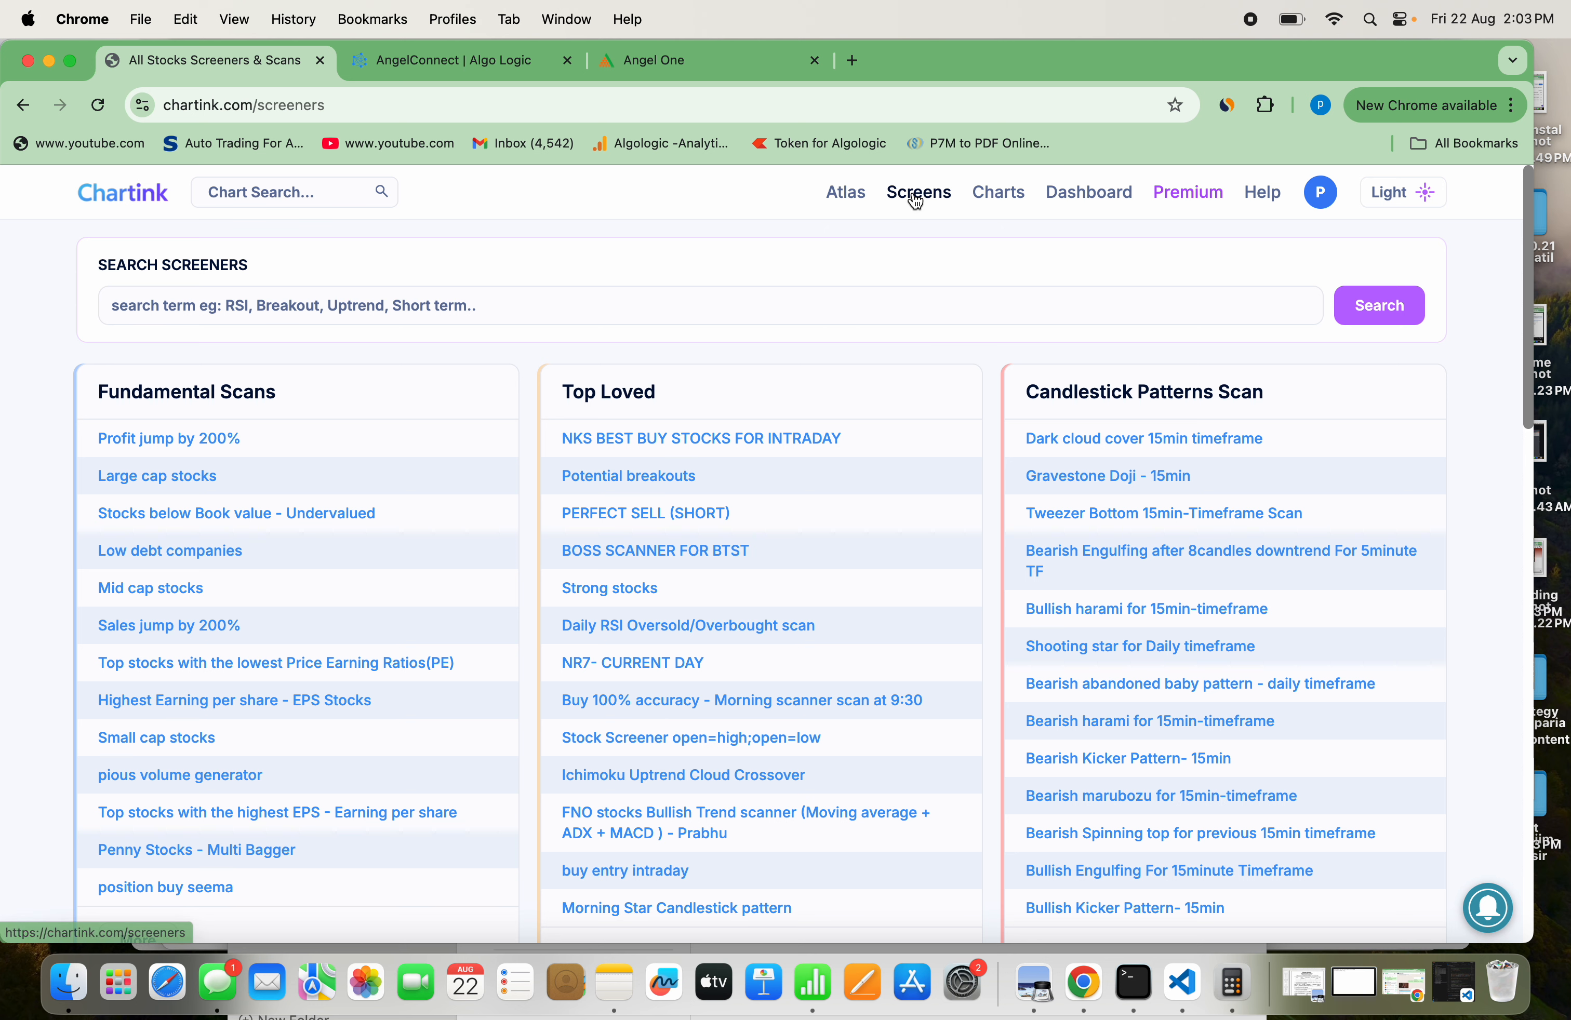
{"action": "mouse_move", "coordinate": [920, 199]}
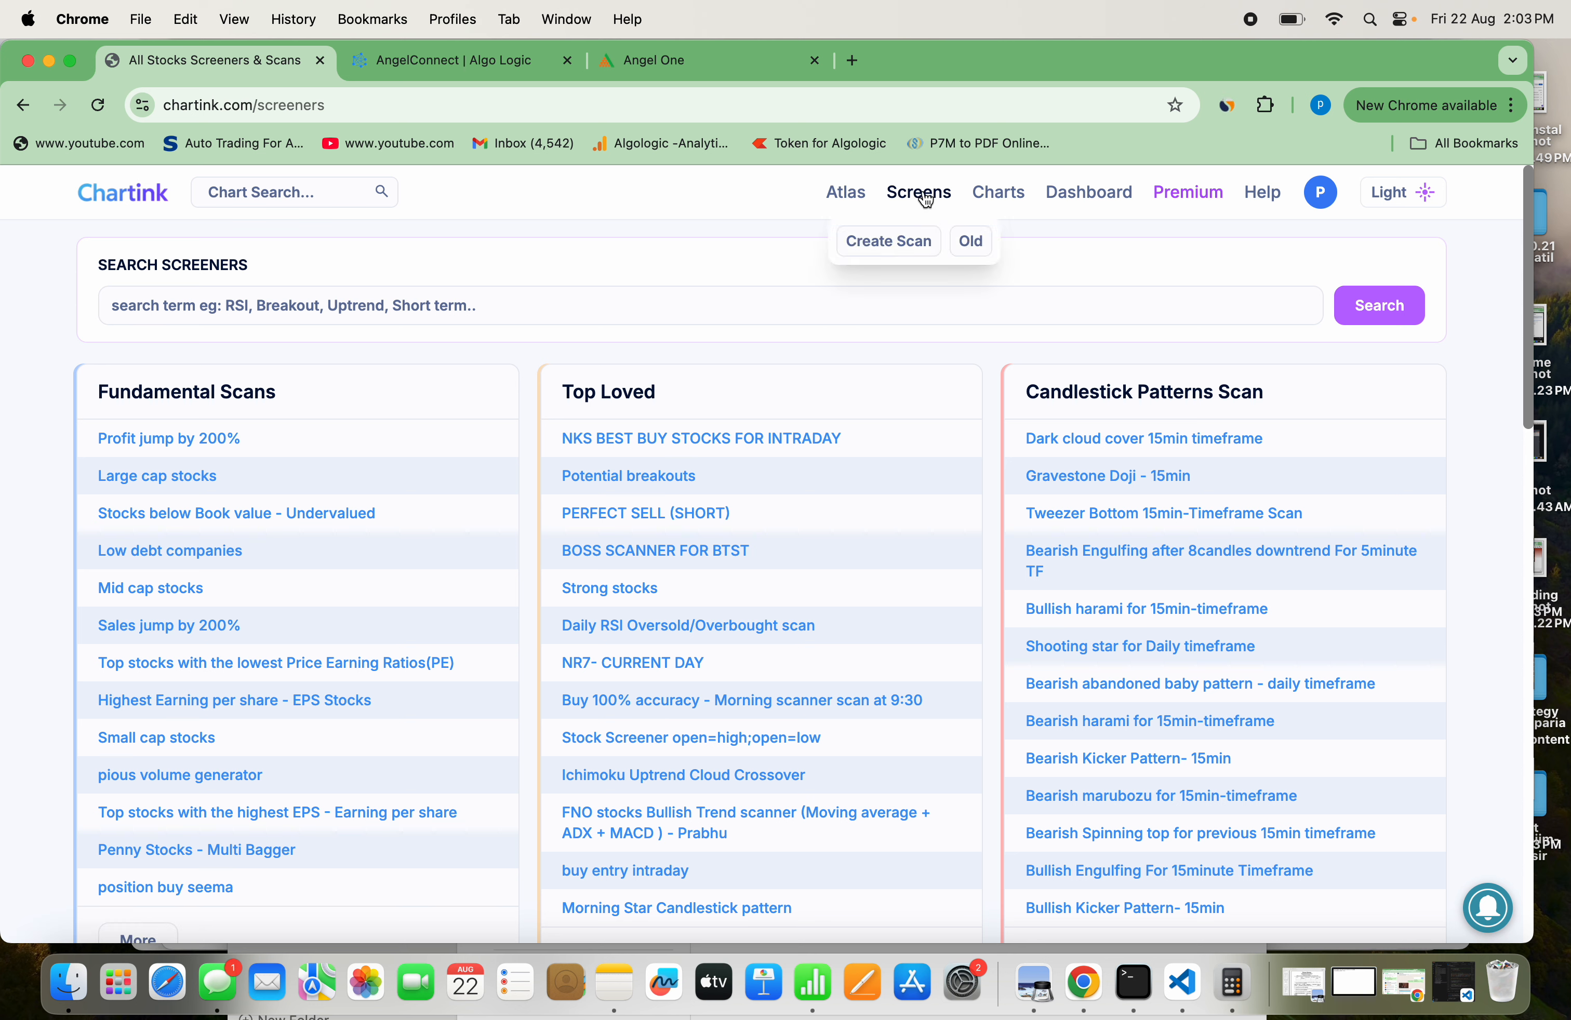
{"action": "left_click", "coordinate": [889, 242]}
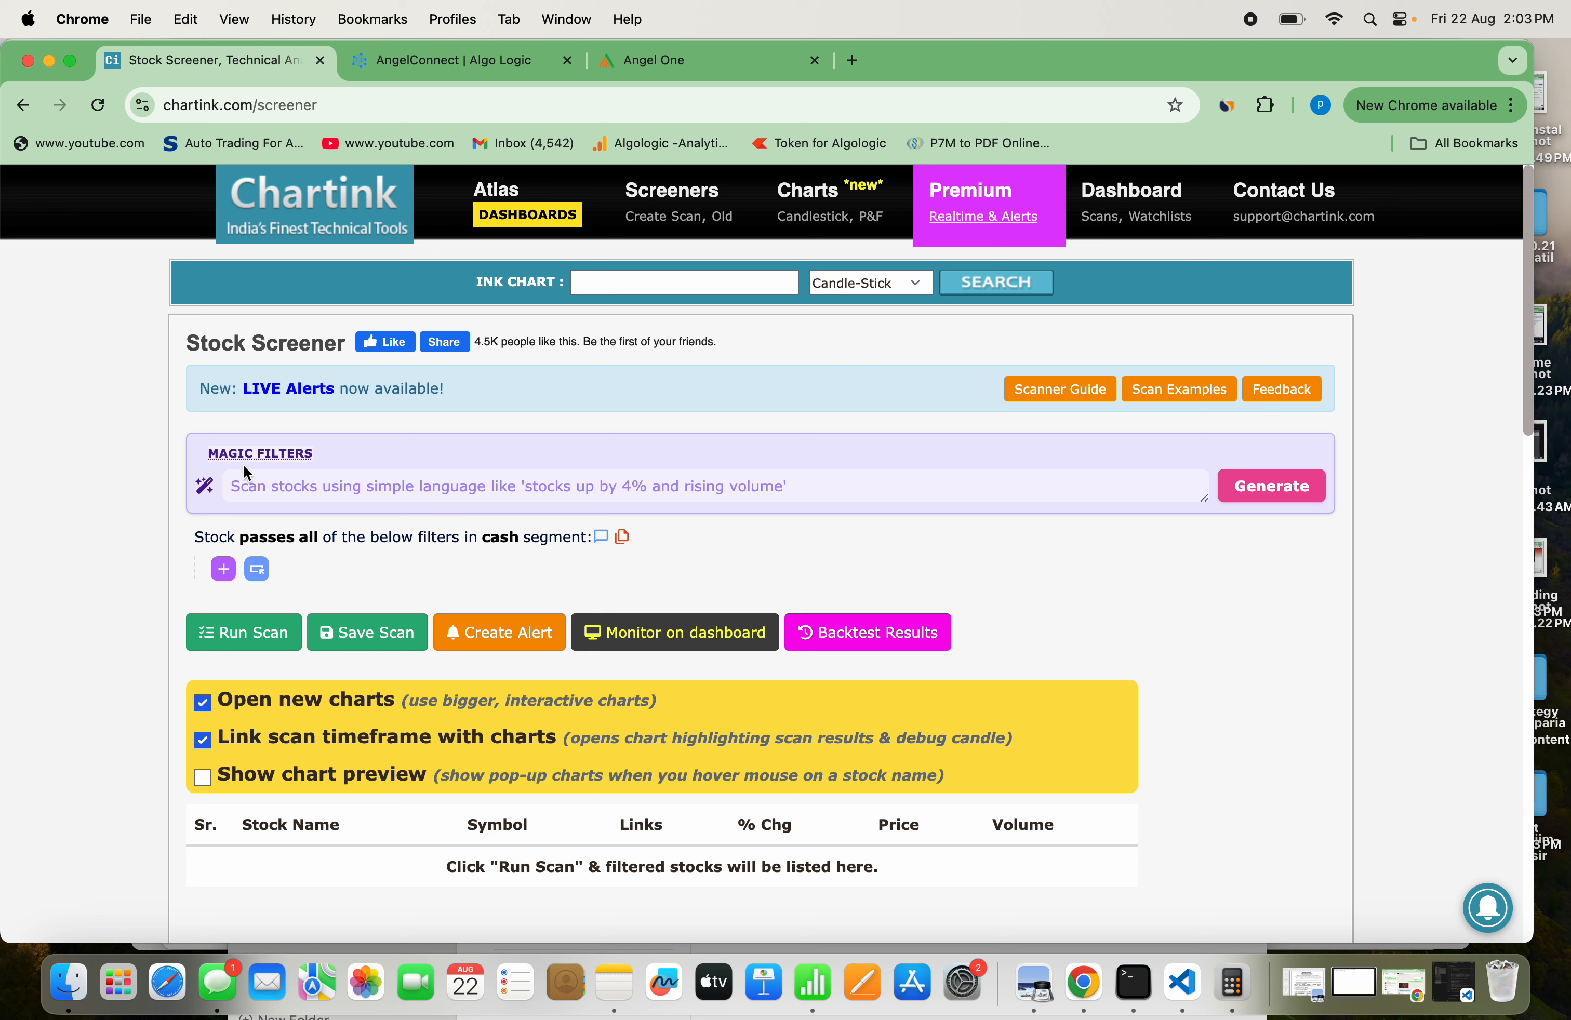
Generate magic filters from "breakout strategy current candle rsi crossing above 50, current candle close crossing above vwap, volume greater than average volume. create intraday strategy"
{"action": "left_click", "coordinate": [354, 481]}
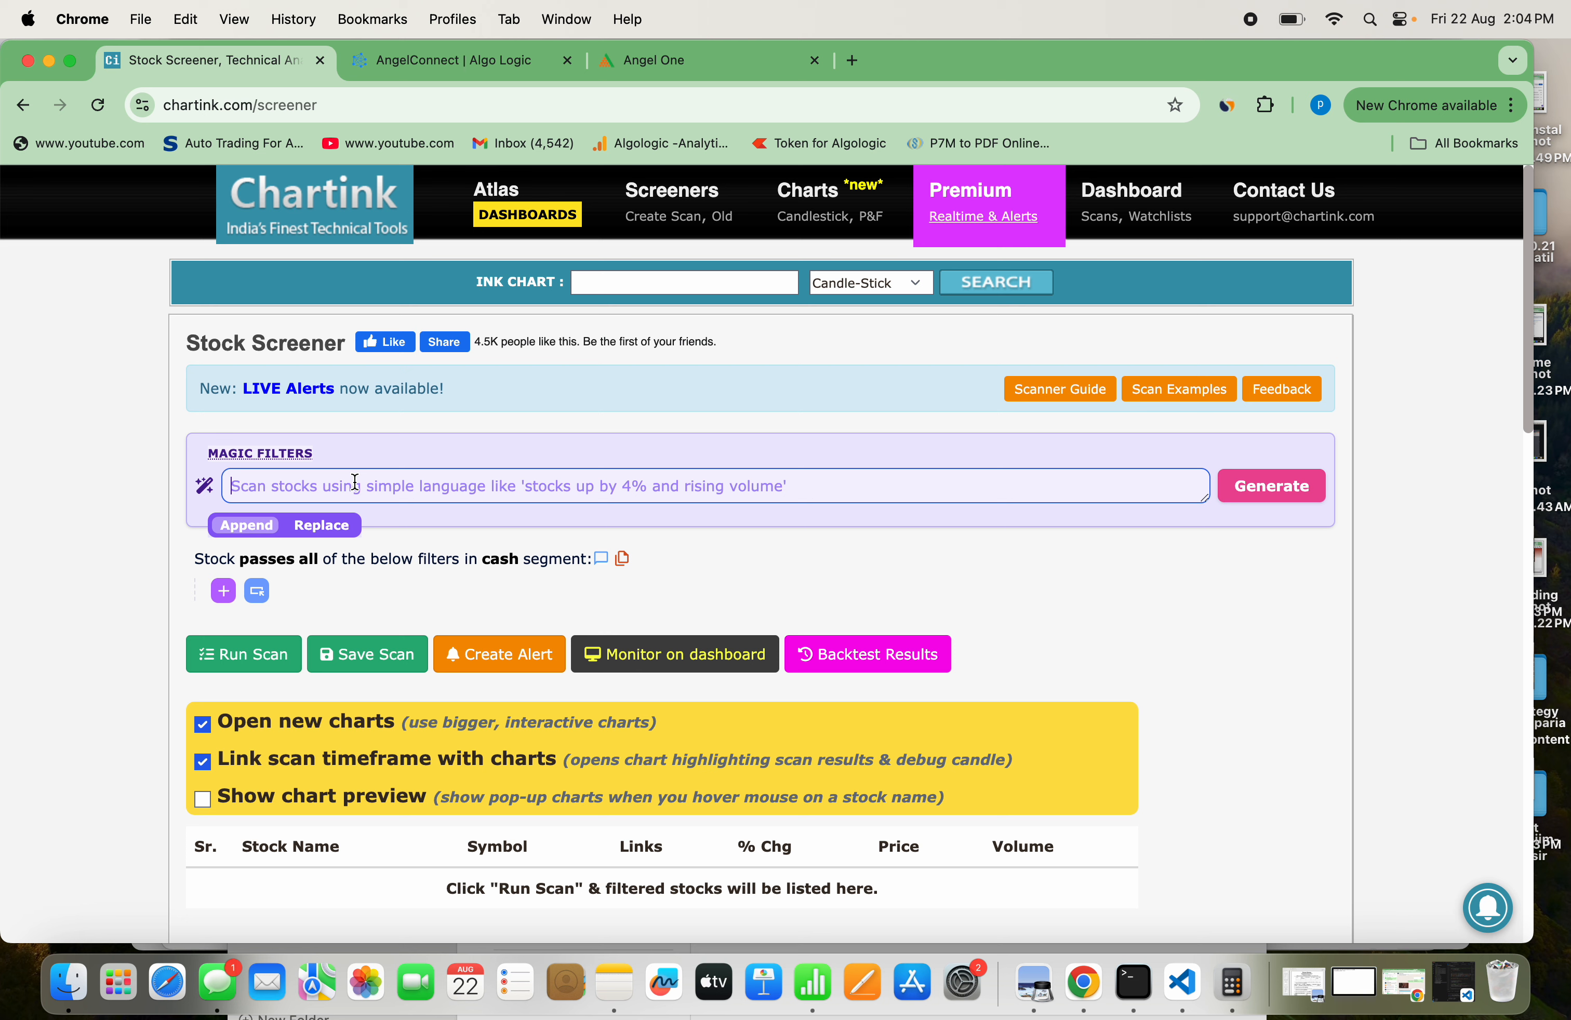
{"action": "key", "text": "super+v"}
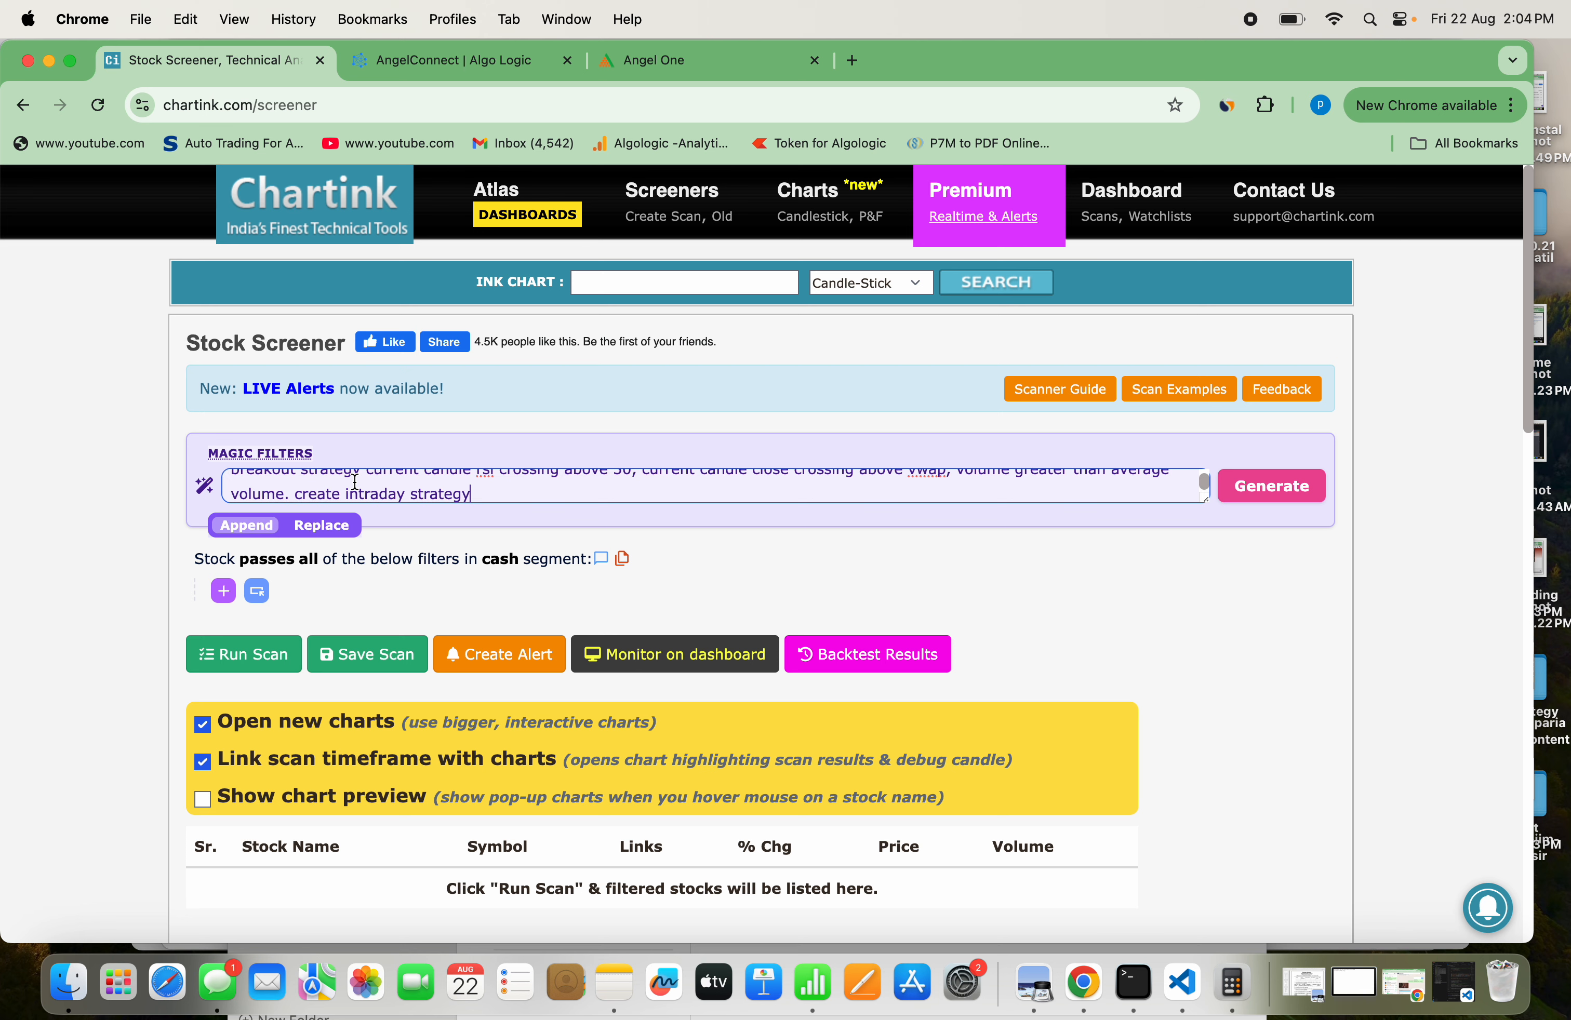
{"action": "scroll", "coordinate": [356, 482], "scroll_direction": "up", "scroll_amount": 1}
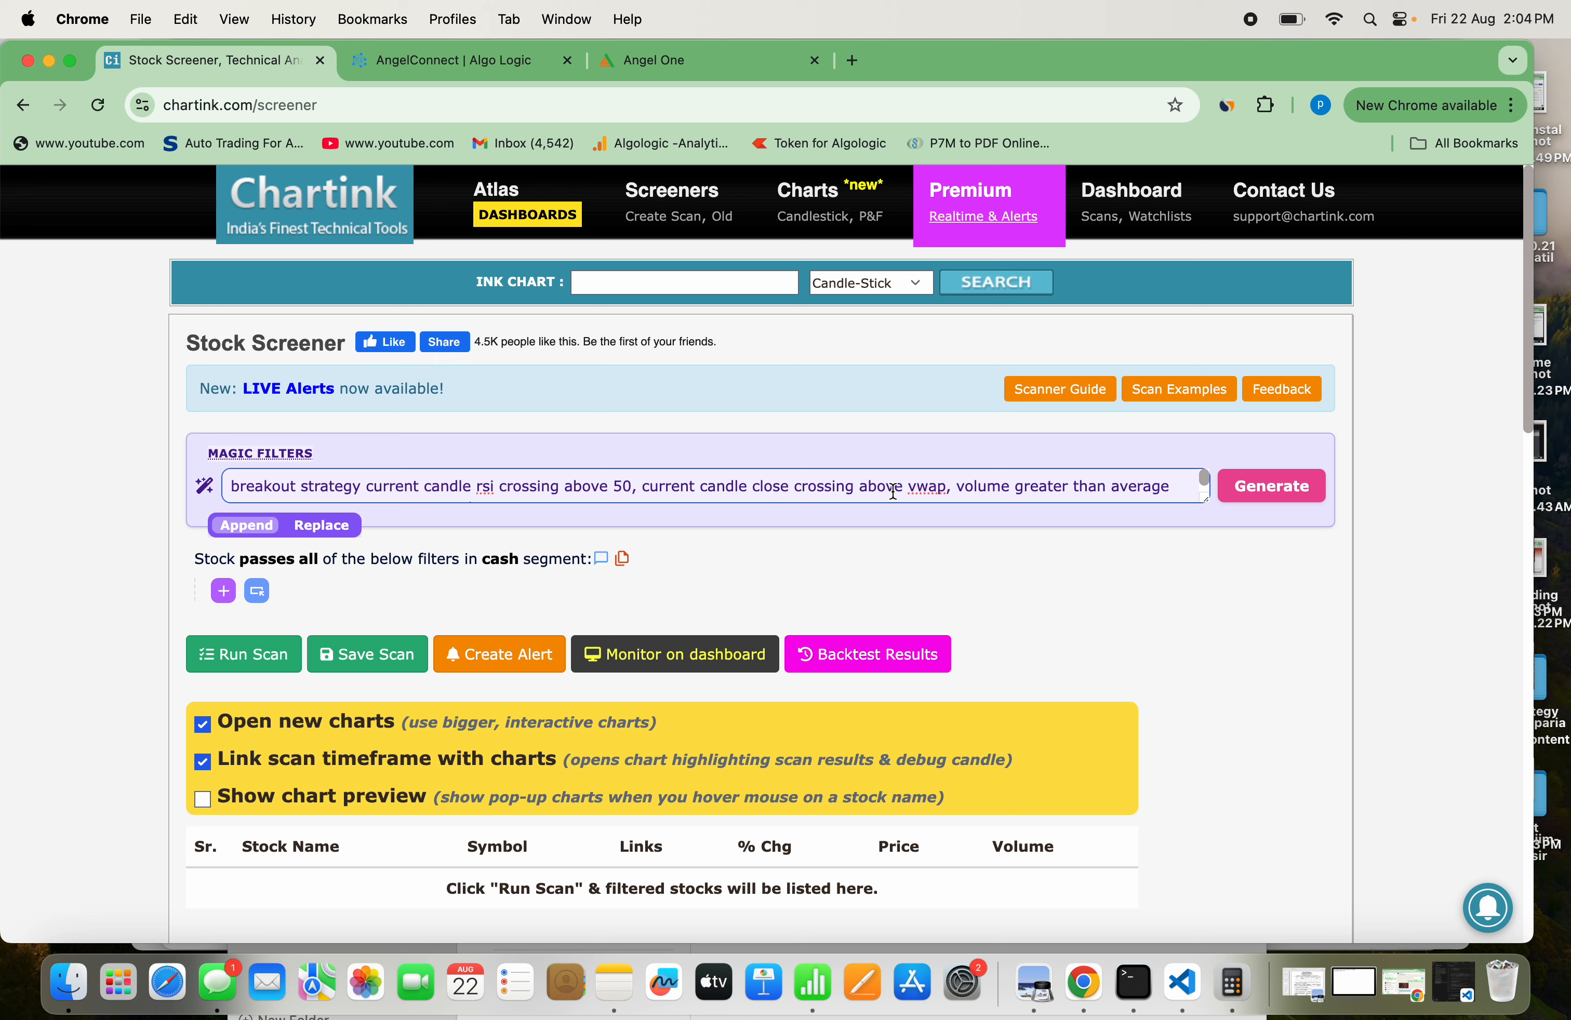
{"action": "scroll", "coordinate": [893, 491], "scroll_direction": "down", "scroll_amount": 1}
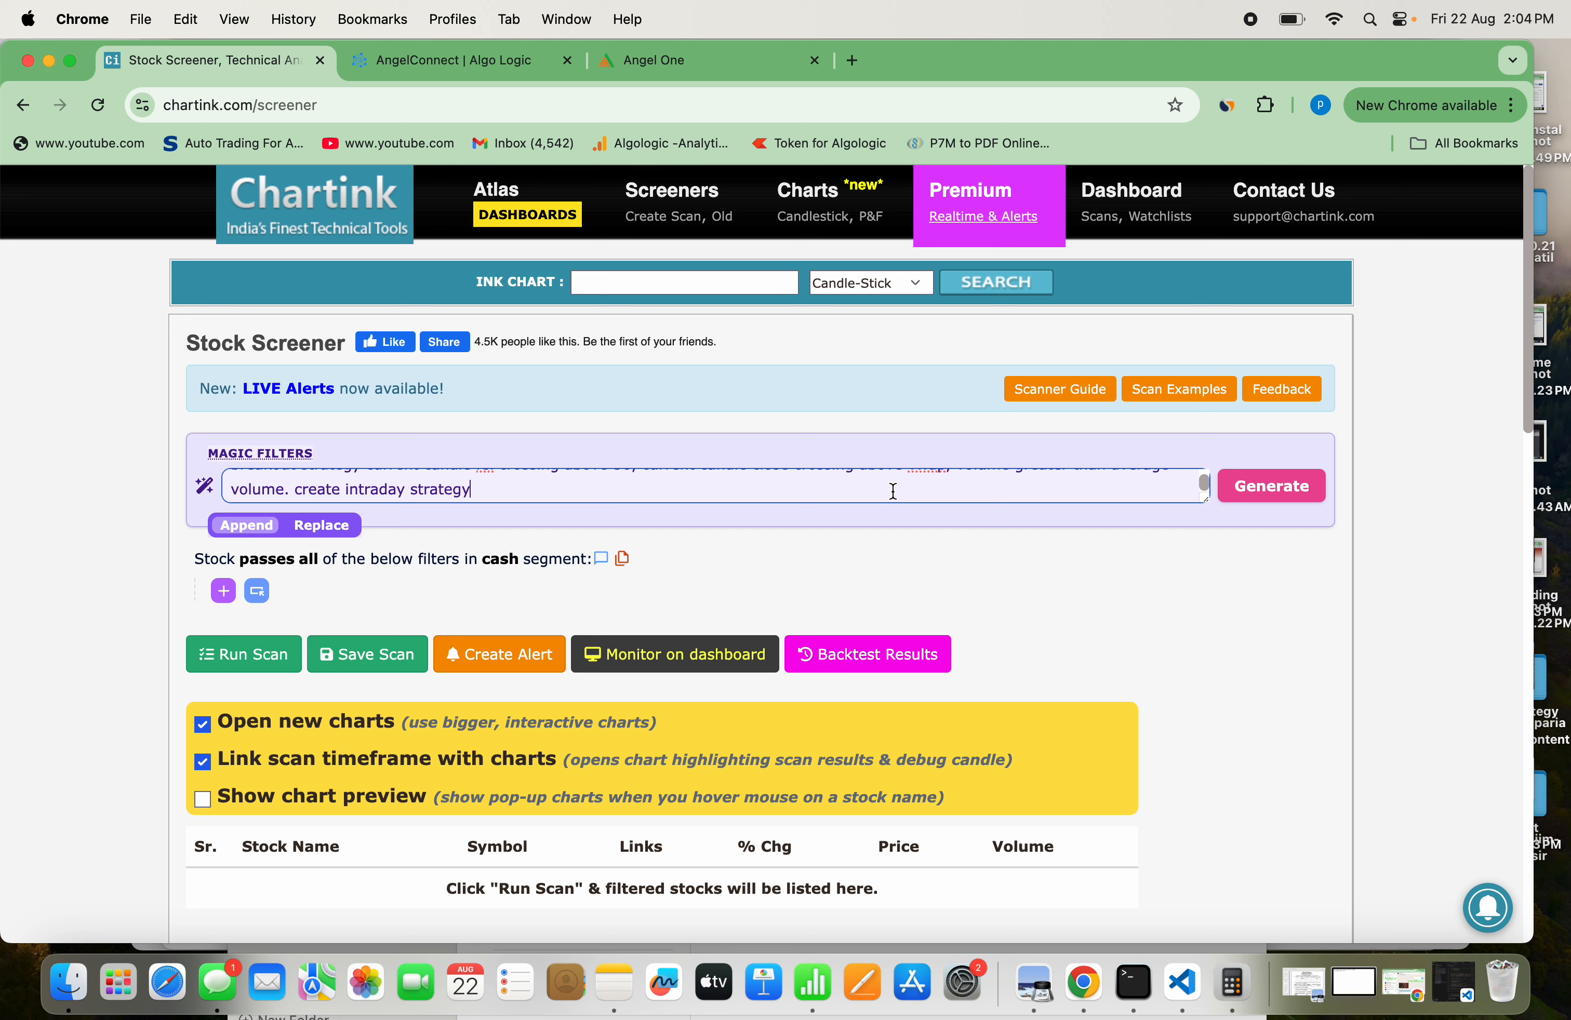
{"action": "scroll", "coordinate": [893, 490], "scroll_direction": "up", "scroll_amount": 1}
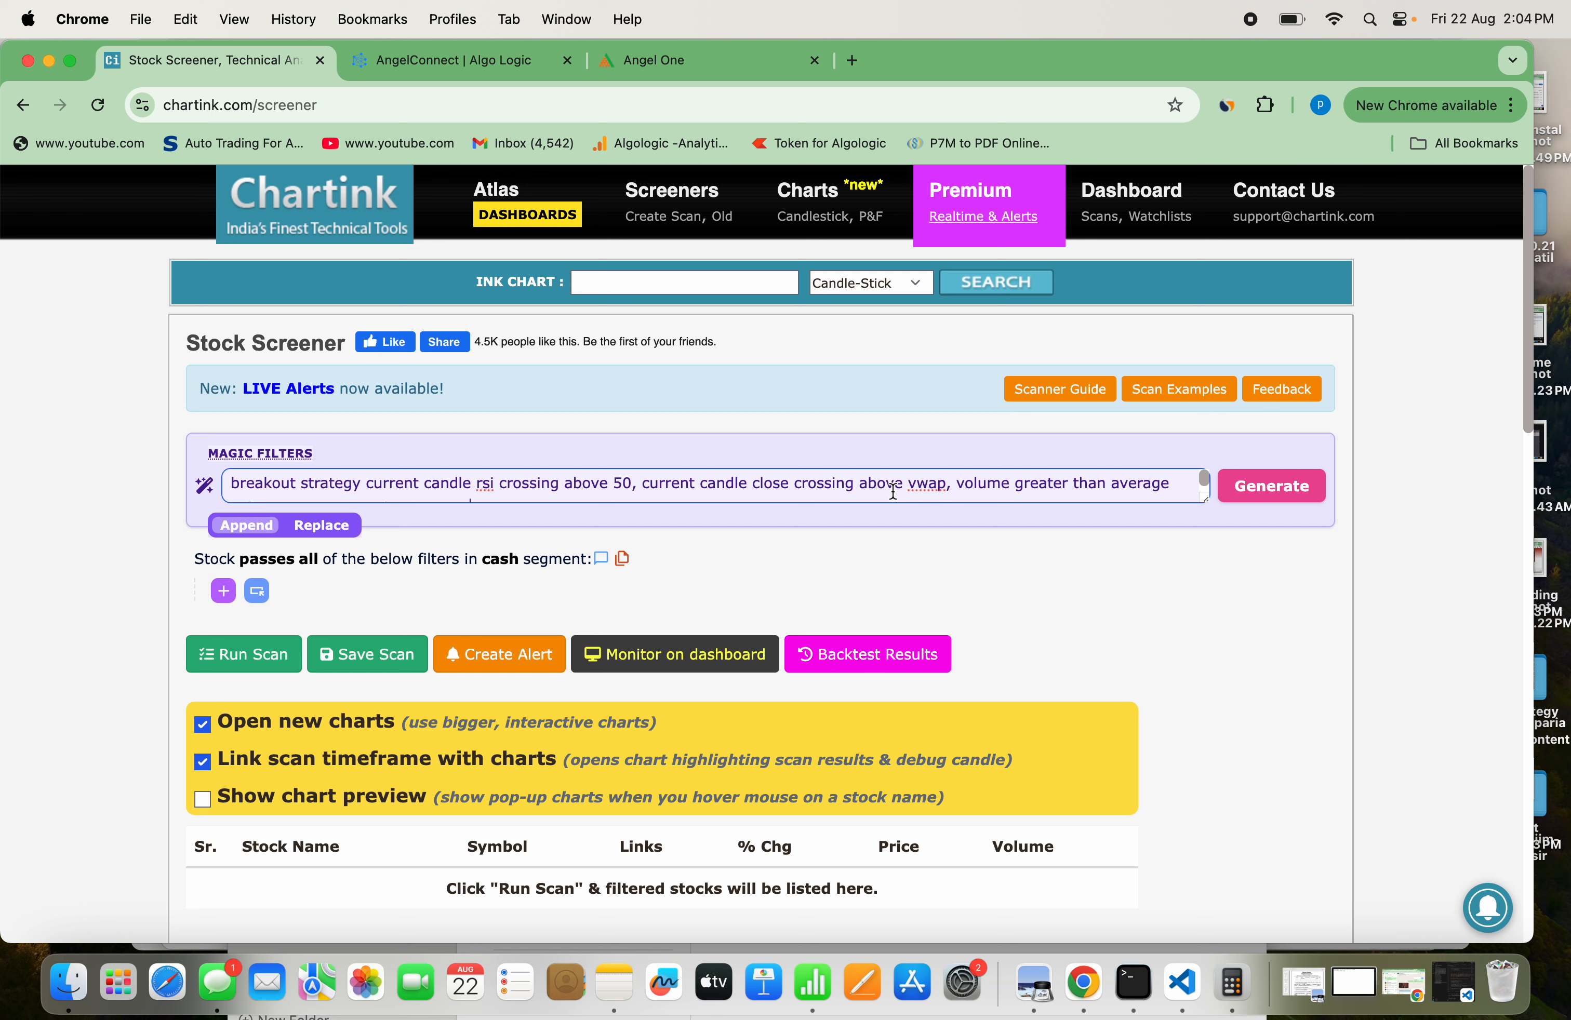
{"action": "left_click", "coordinate": [1248, 498]}
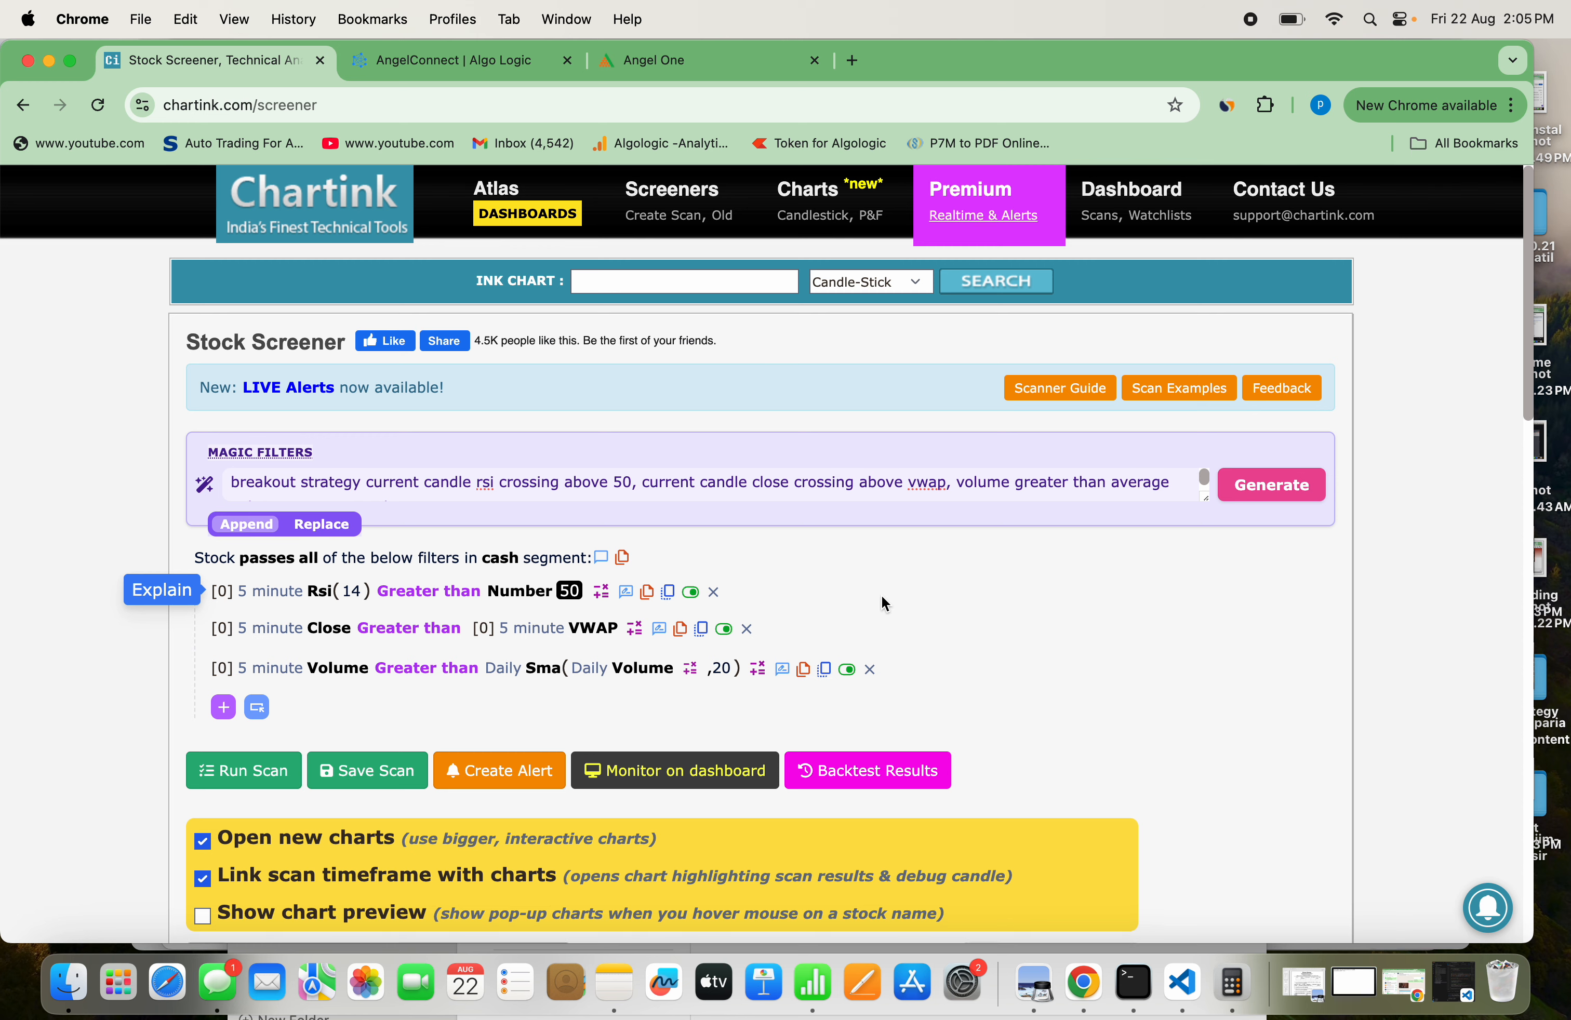
Run the scan with the generated RSI, VWAP and volume filters on the cash segment
{"action": "scroll", "coordinate": [885, 603], "scroll_direction": "down", "scroll_amount": 3}
{"action": "scroll", "coordinate": [881, 603], "scroll_direction": "down", "scroll_amount": 3}
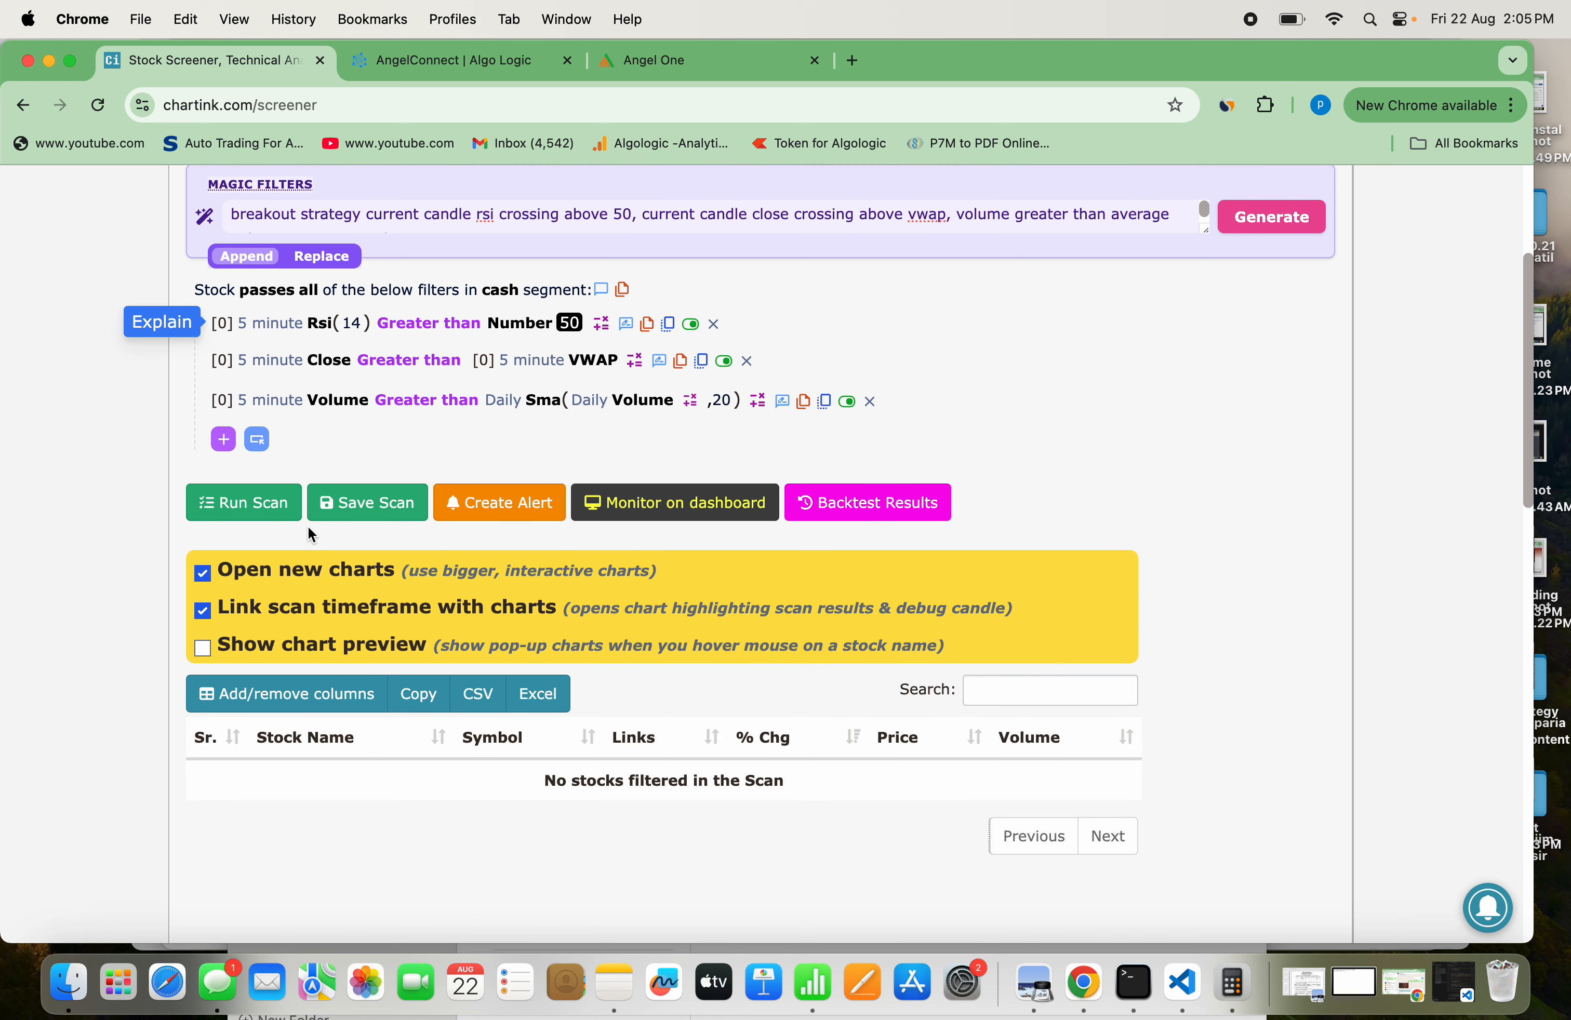
{"action": "left_click", "coordinate": [265, 504]}
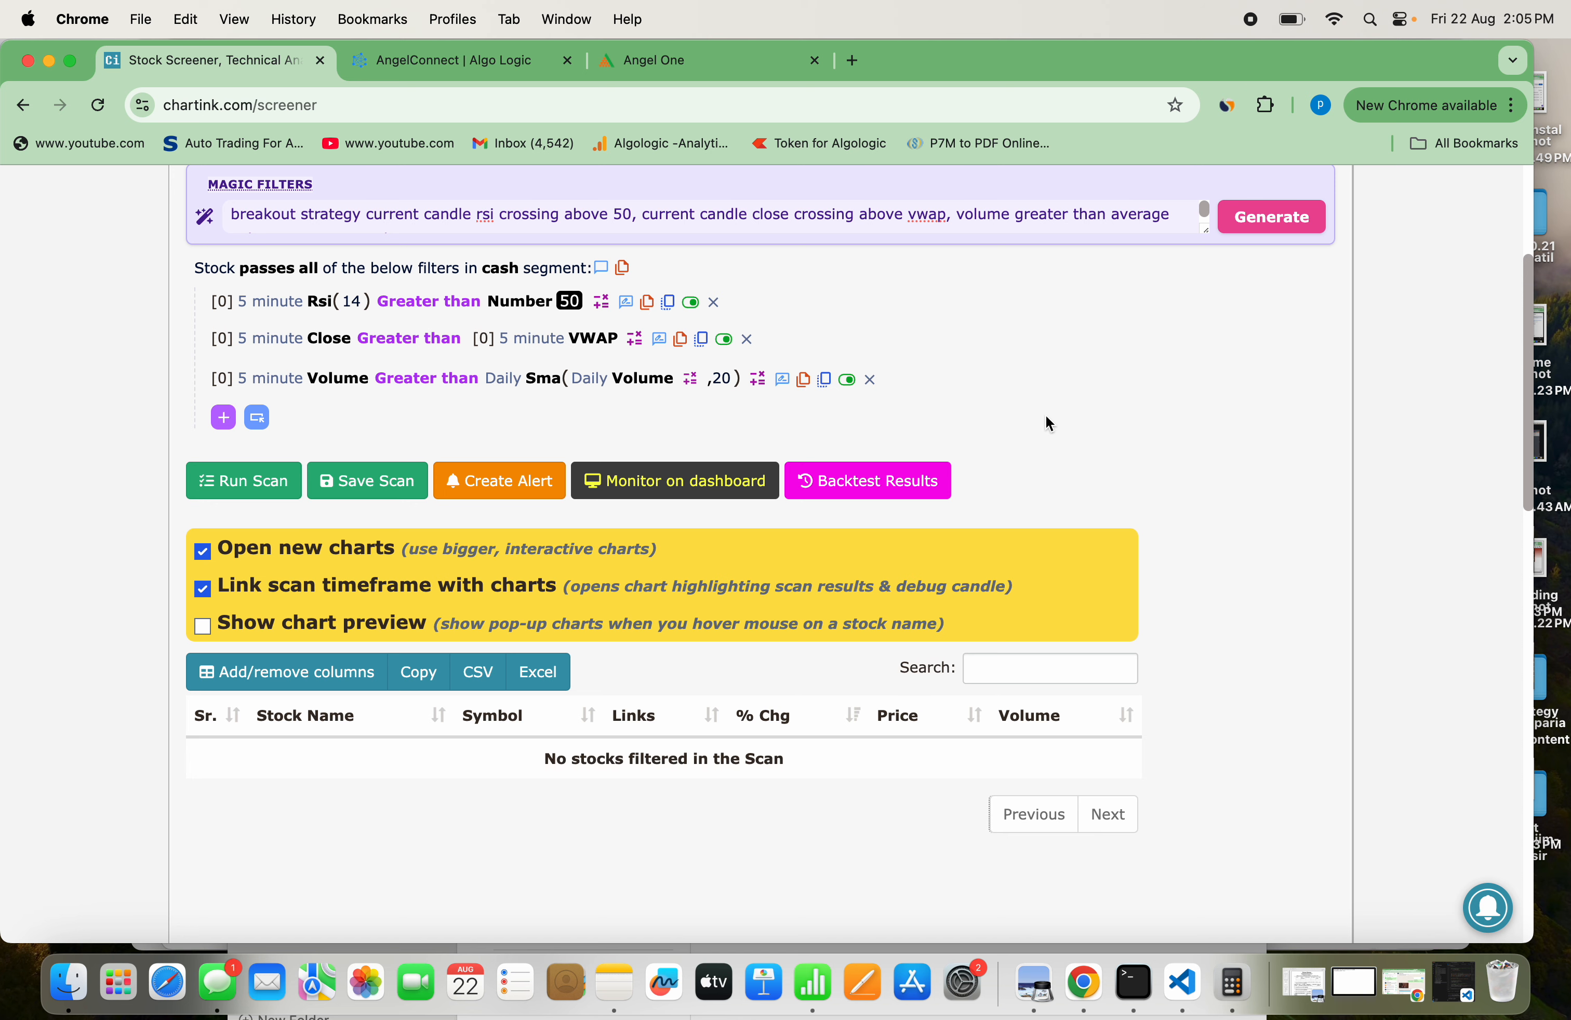
Change the scan's segment to nifty 100 and run the scan again
{"action": "scroll", "coordinate": [1048, 422], "scroll_direction": "up", "scroll_amount": 2}
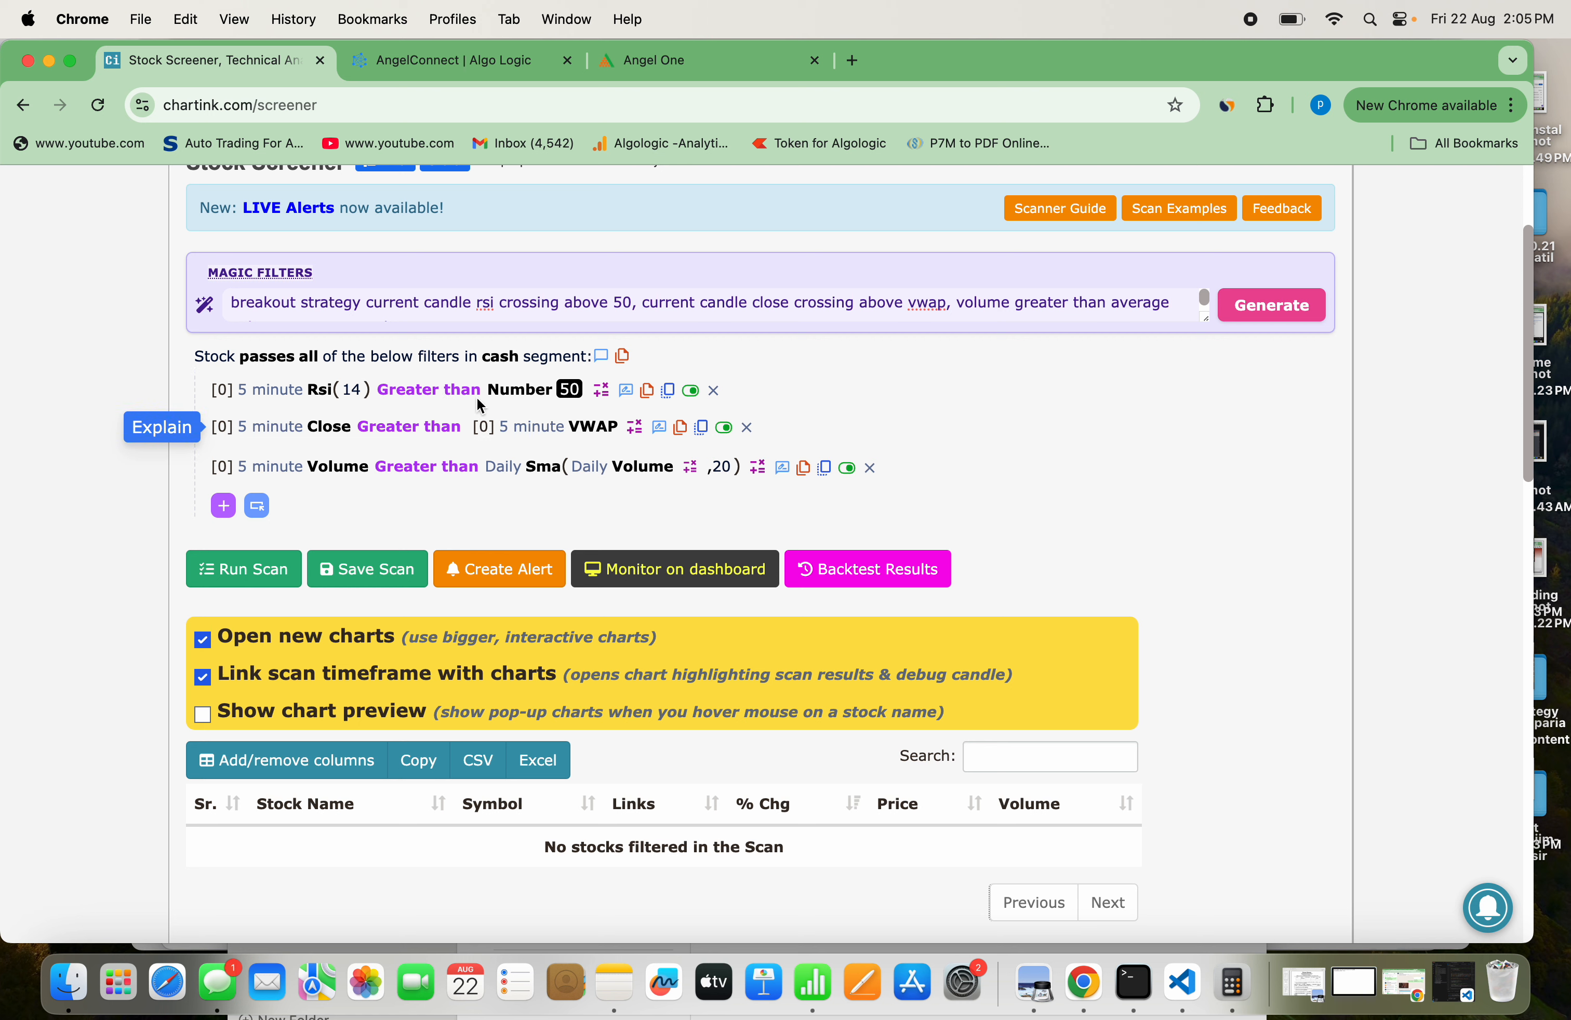
{"action": "left_click", "coordinate": [501, 366]}
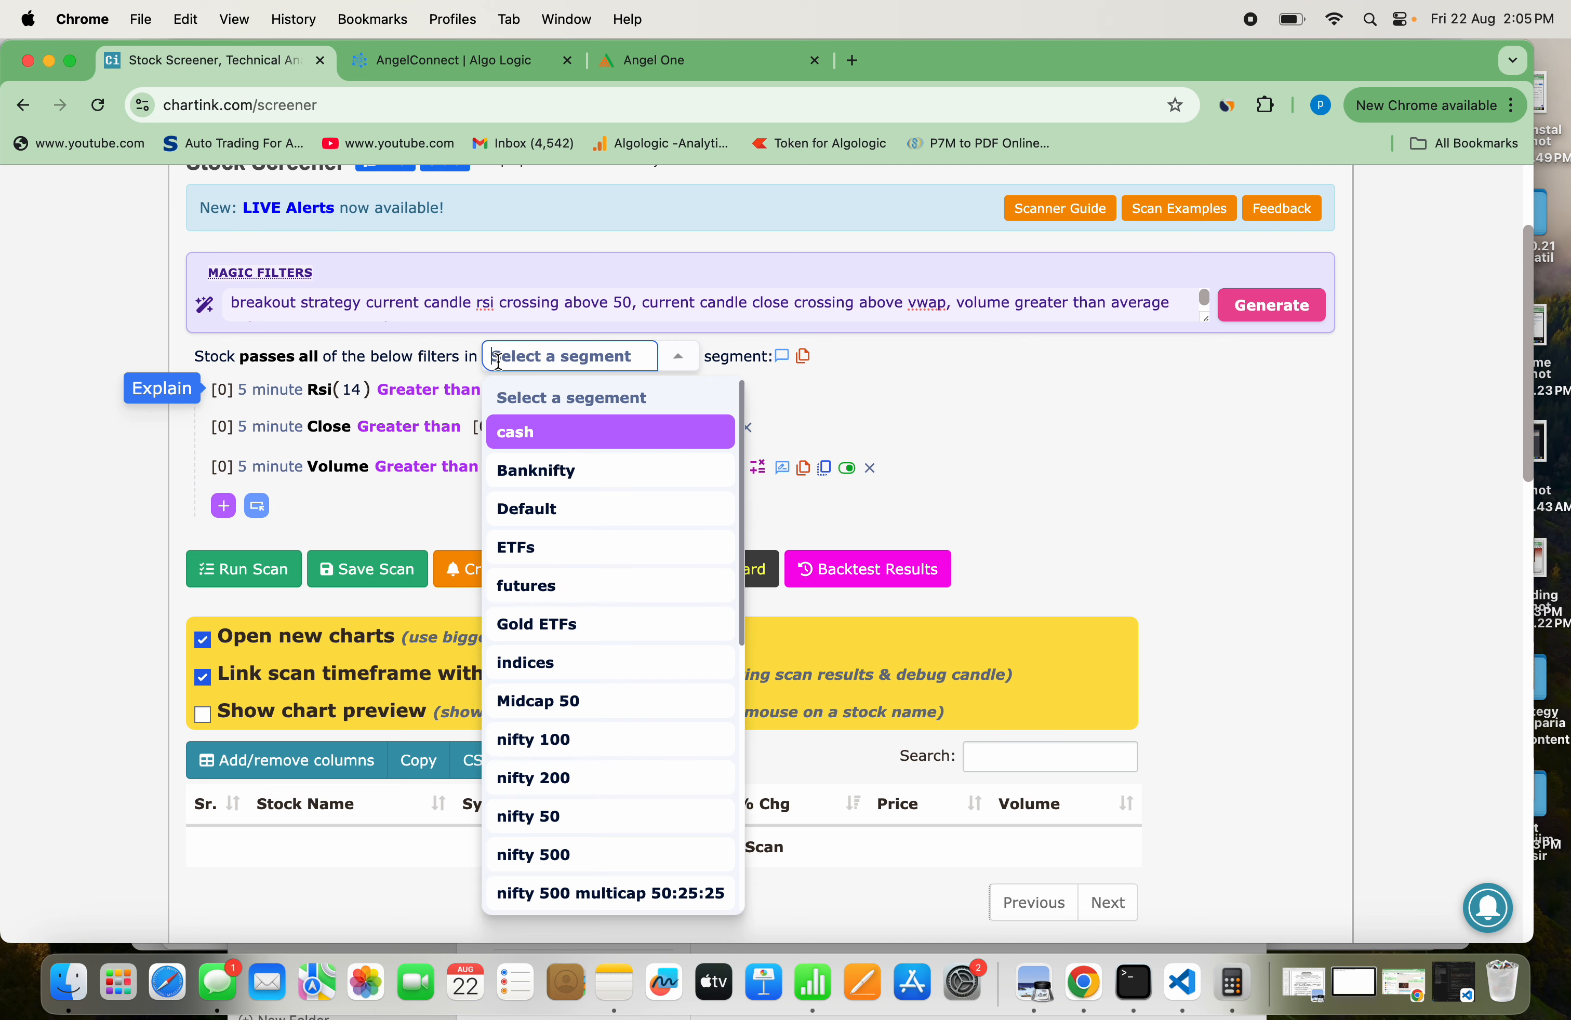
{"action": "left_click", "coordinate": [538, 737]}
{"action": "left_click", "coordinate": [274, 568]}
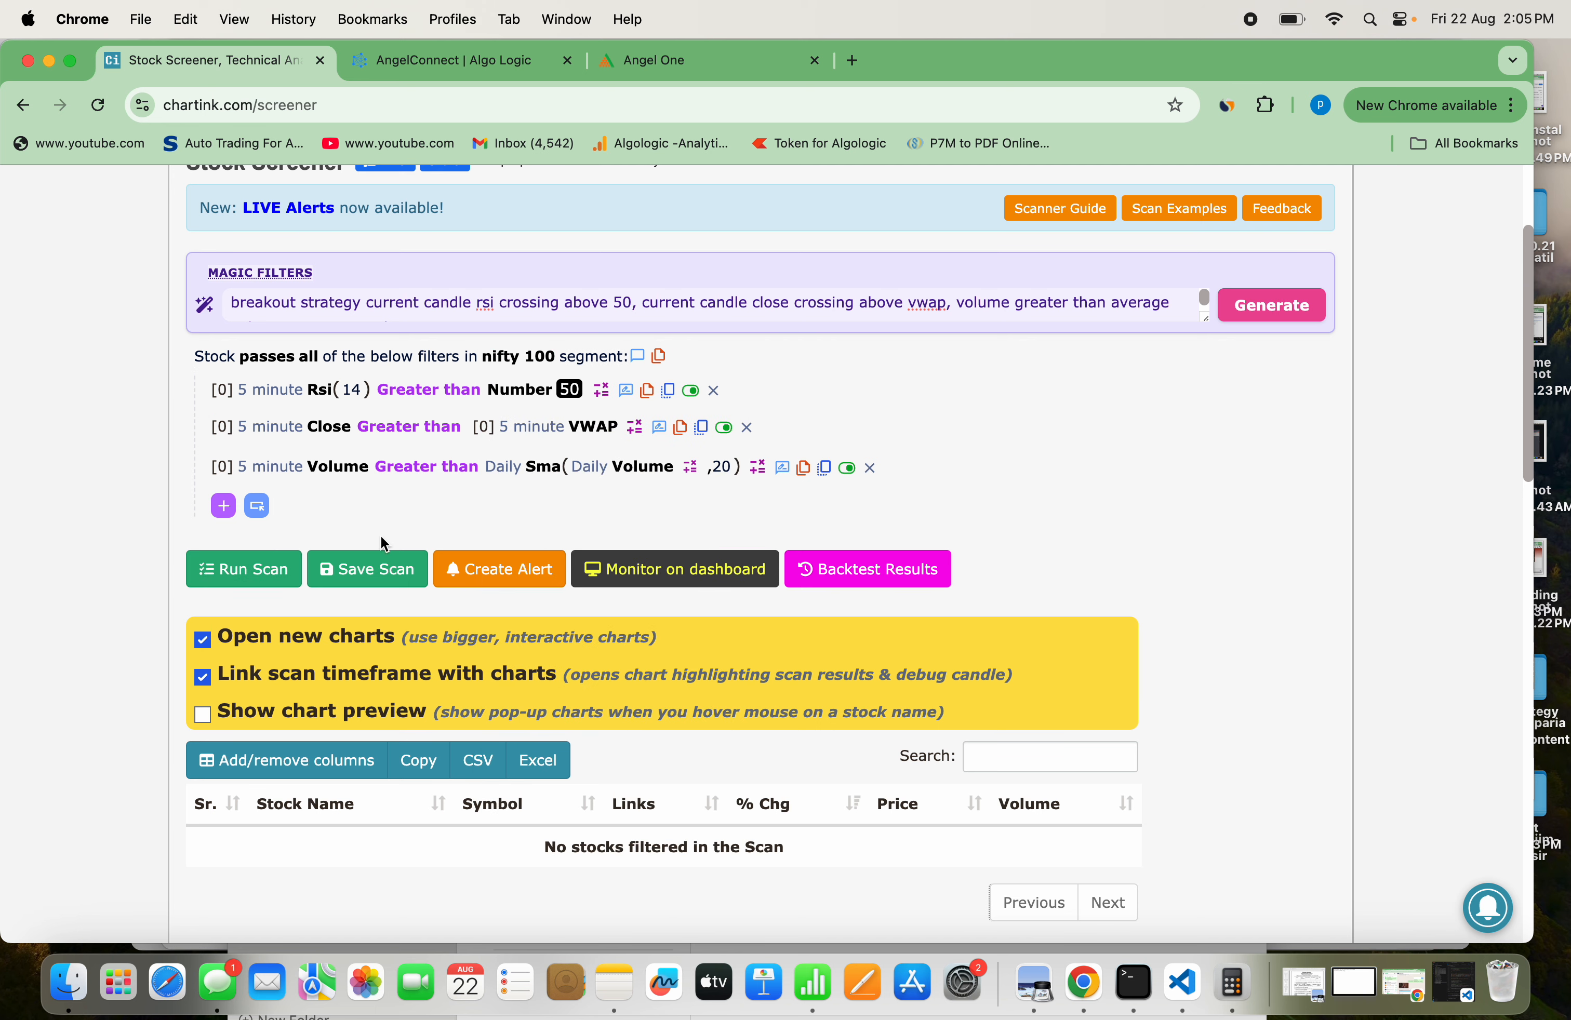
Disable the volume versus 20-period SMA filter, rerun the scan and look through the filtered stocks
{"action": "left_click", "coordinate": [847, 469]}
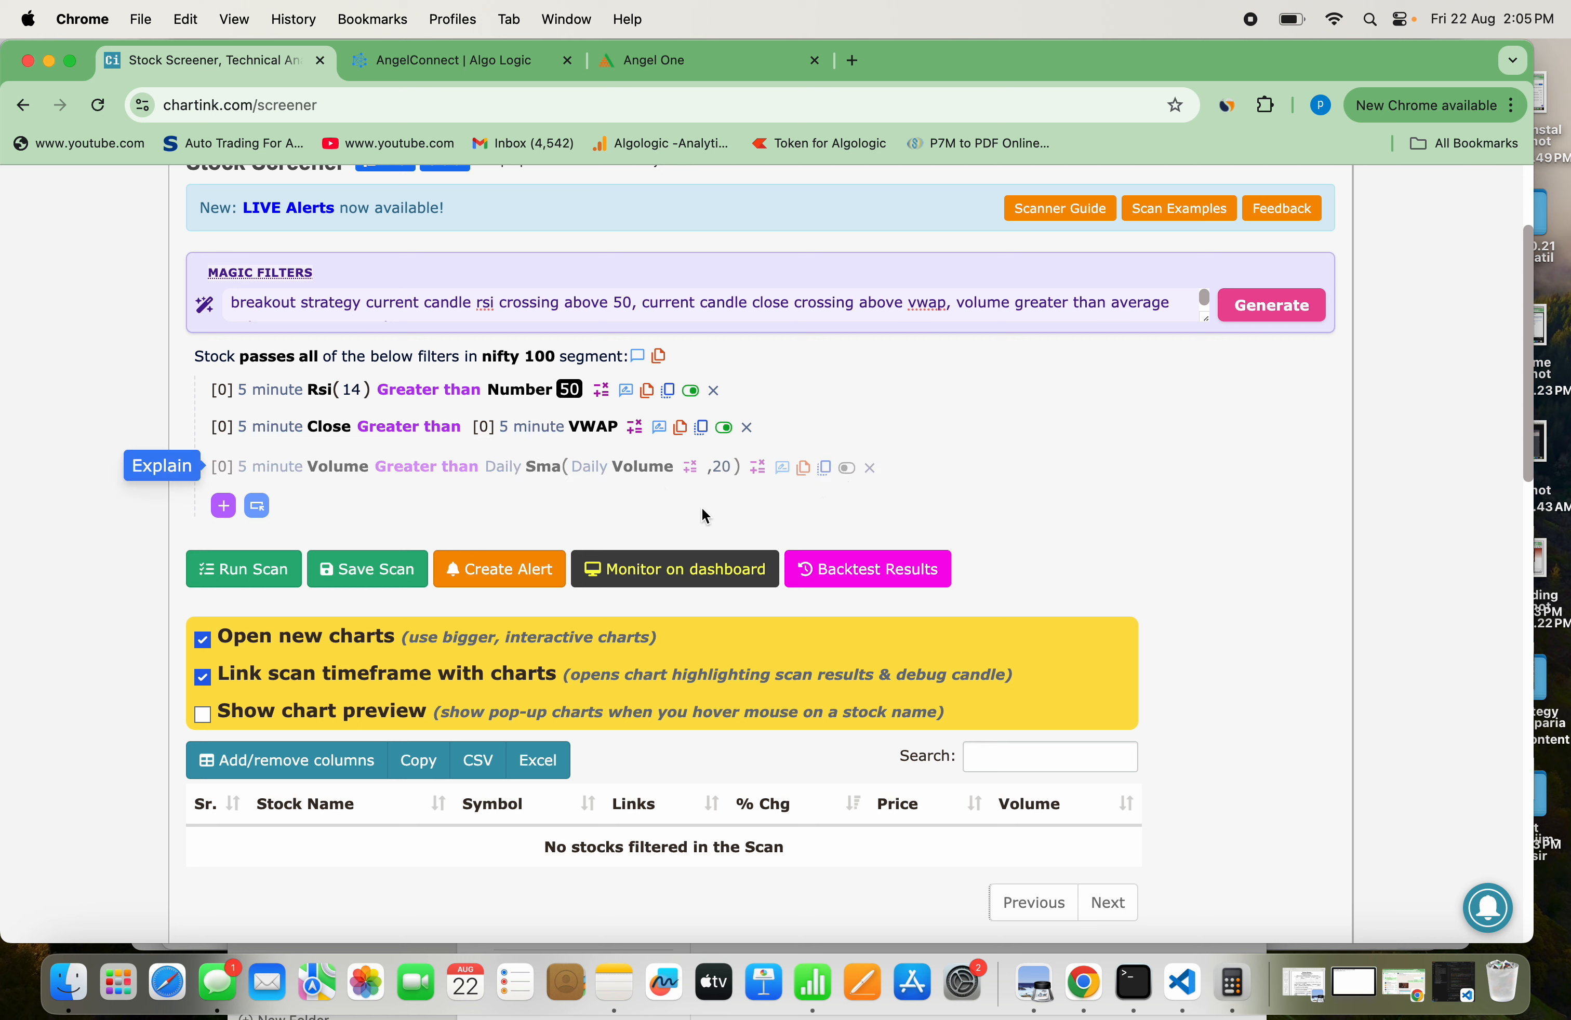
{"action": "left_click", "coordinate": [278, 580]}
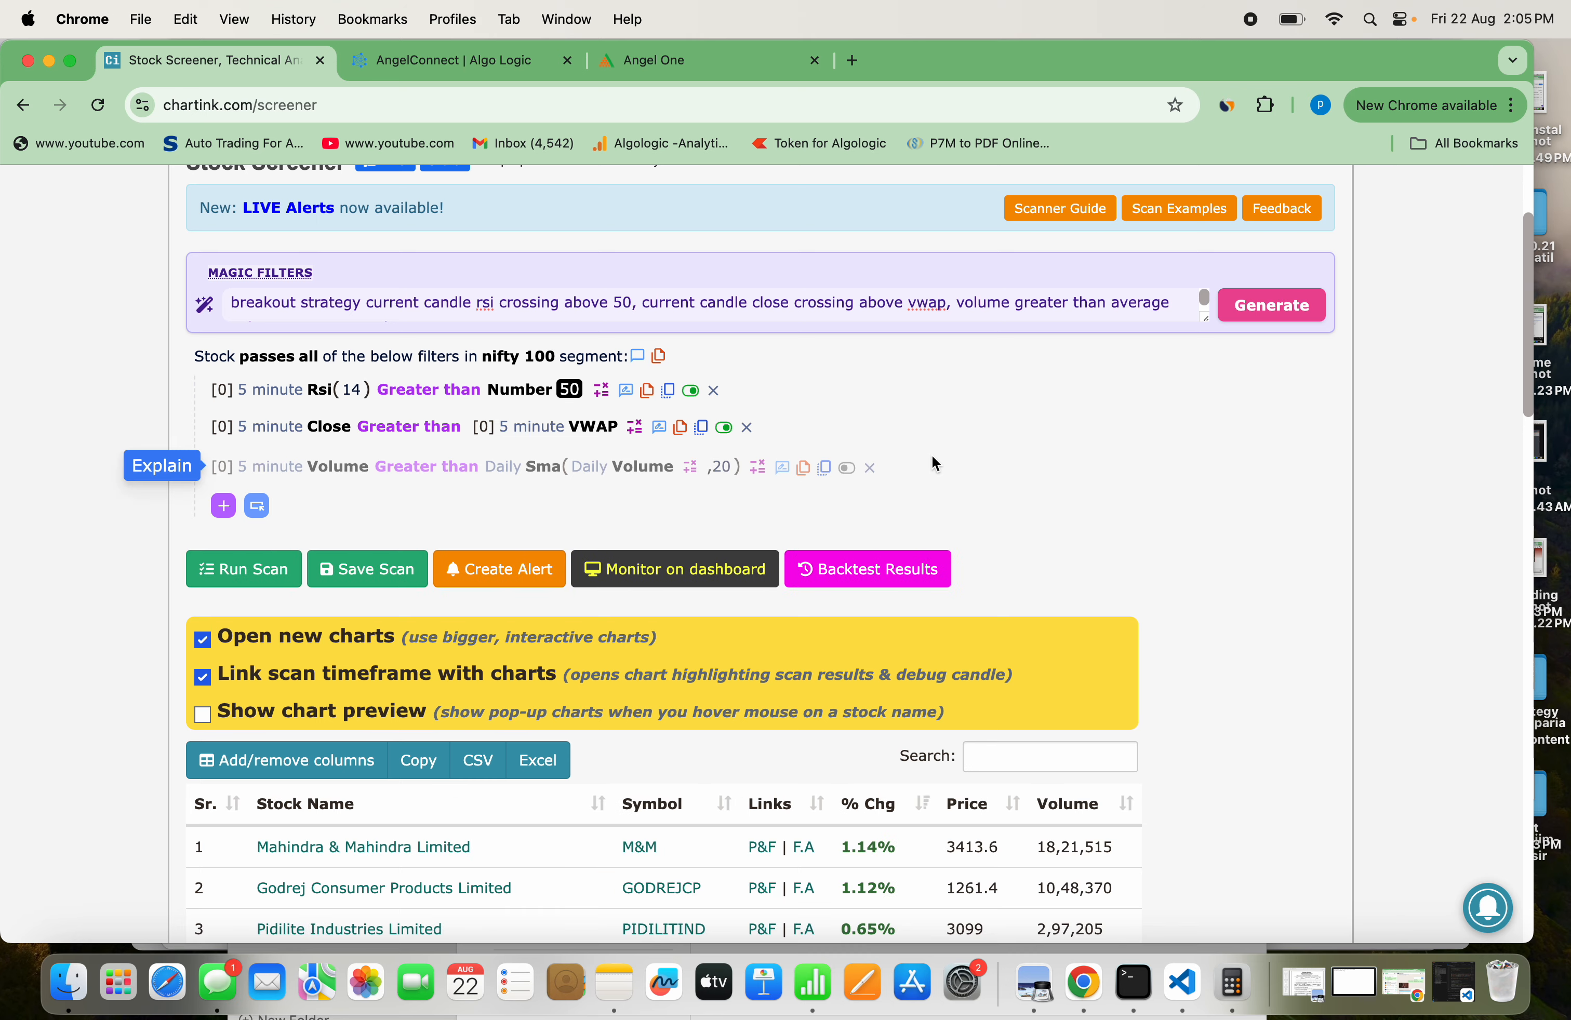
{"action": "scroll", "coordinate": [933, 457], "scroll_direction": "down", "scroll_amount": 15}
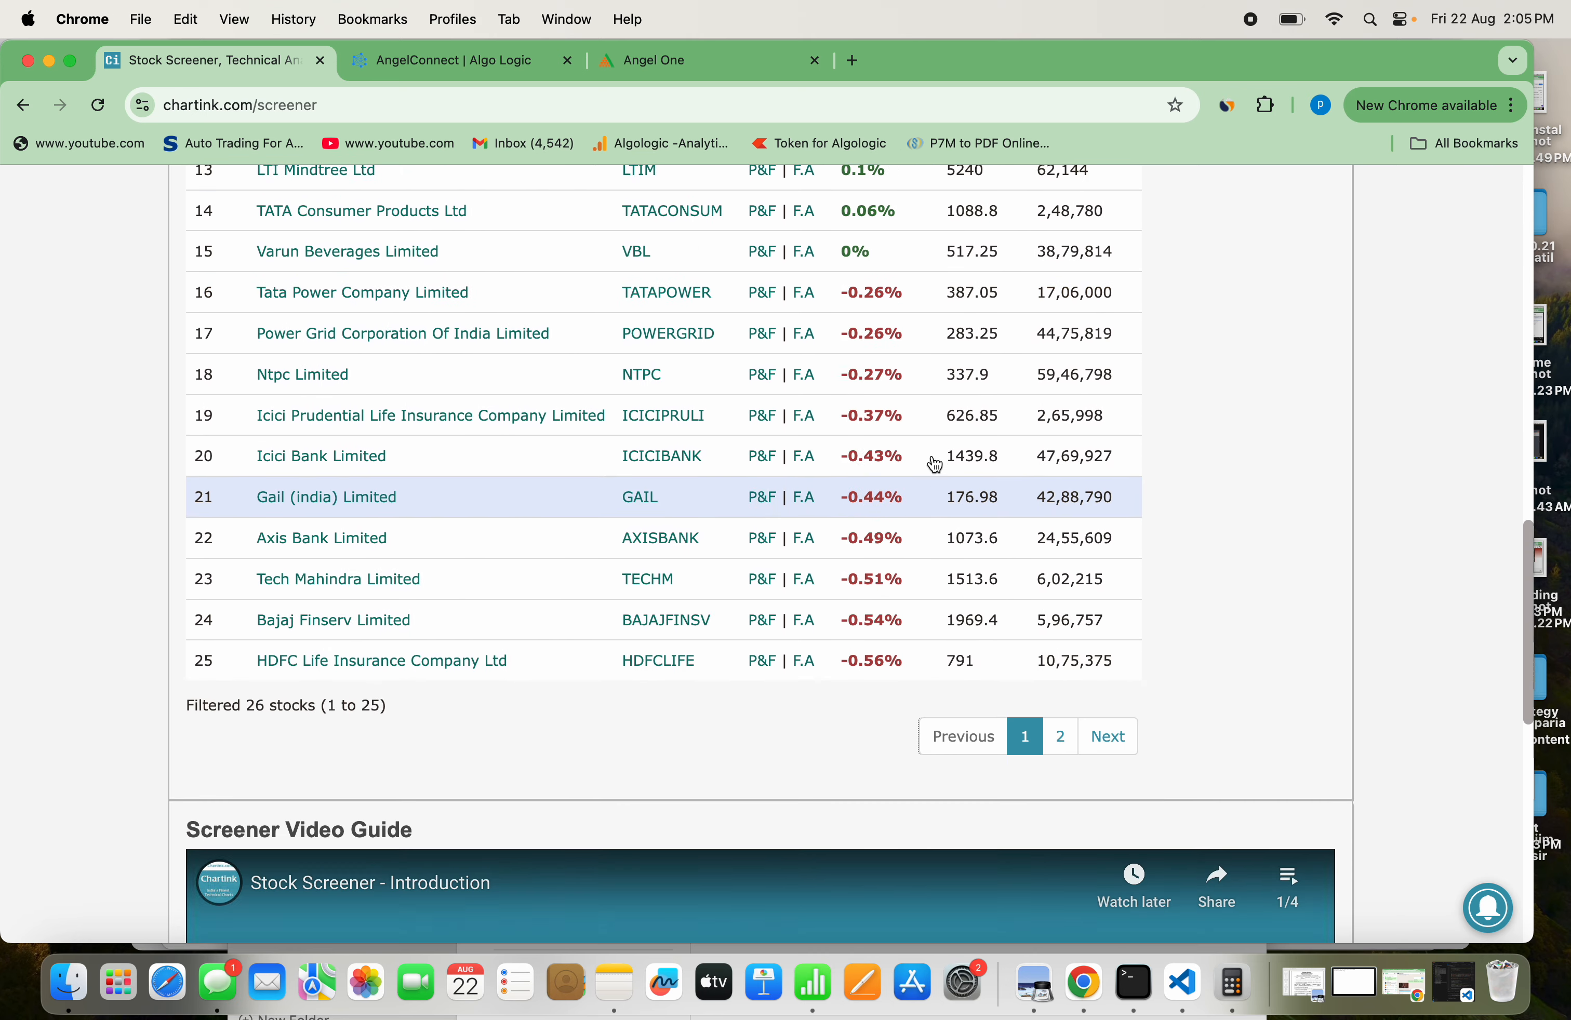
{"action": "scroll", "coordinate": [935, 465], "scroll_direction": "up", "scroll_amount": 15}
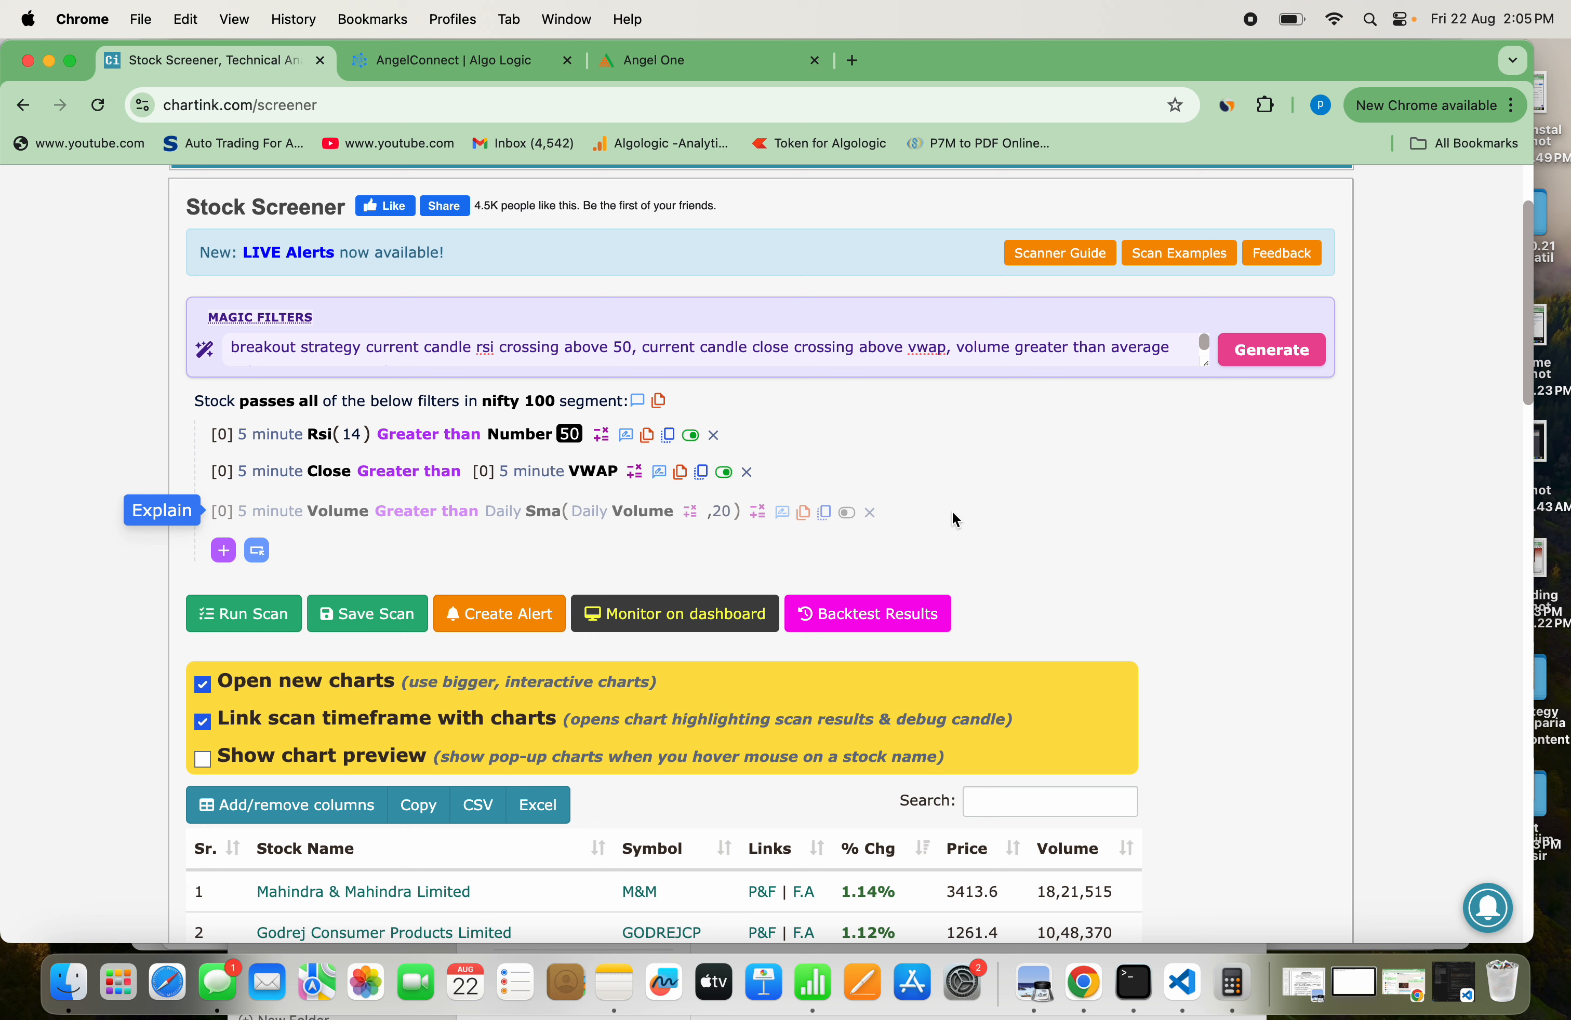
{"action": "scroll", "coordinate": [953, 514], "scroll_direction": "down", "scroll_amount": 10}
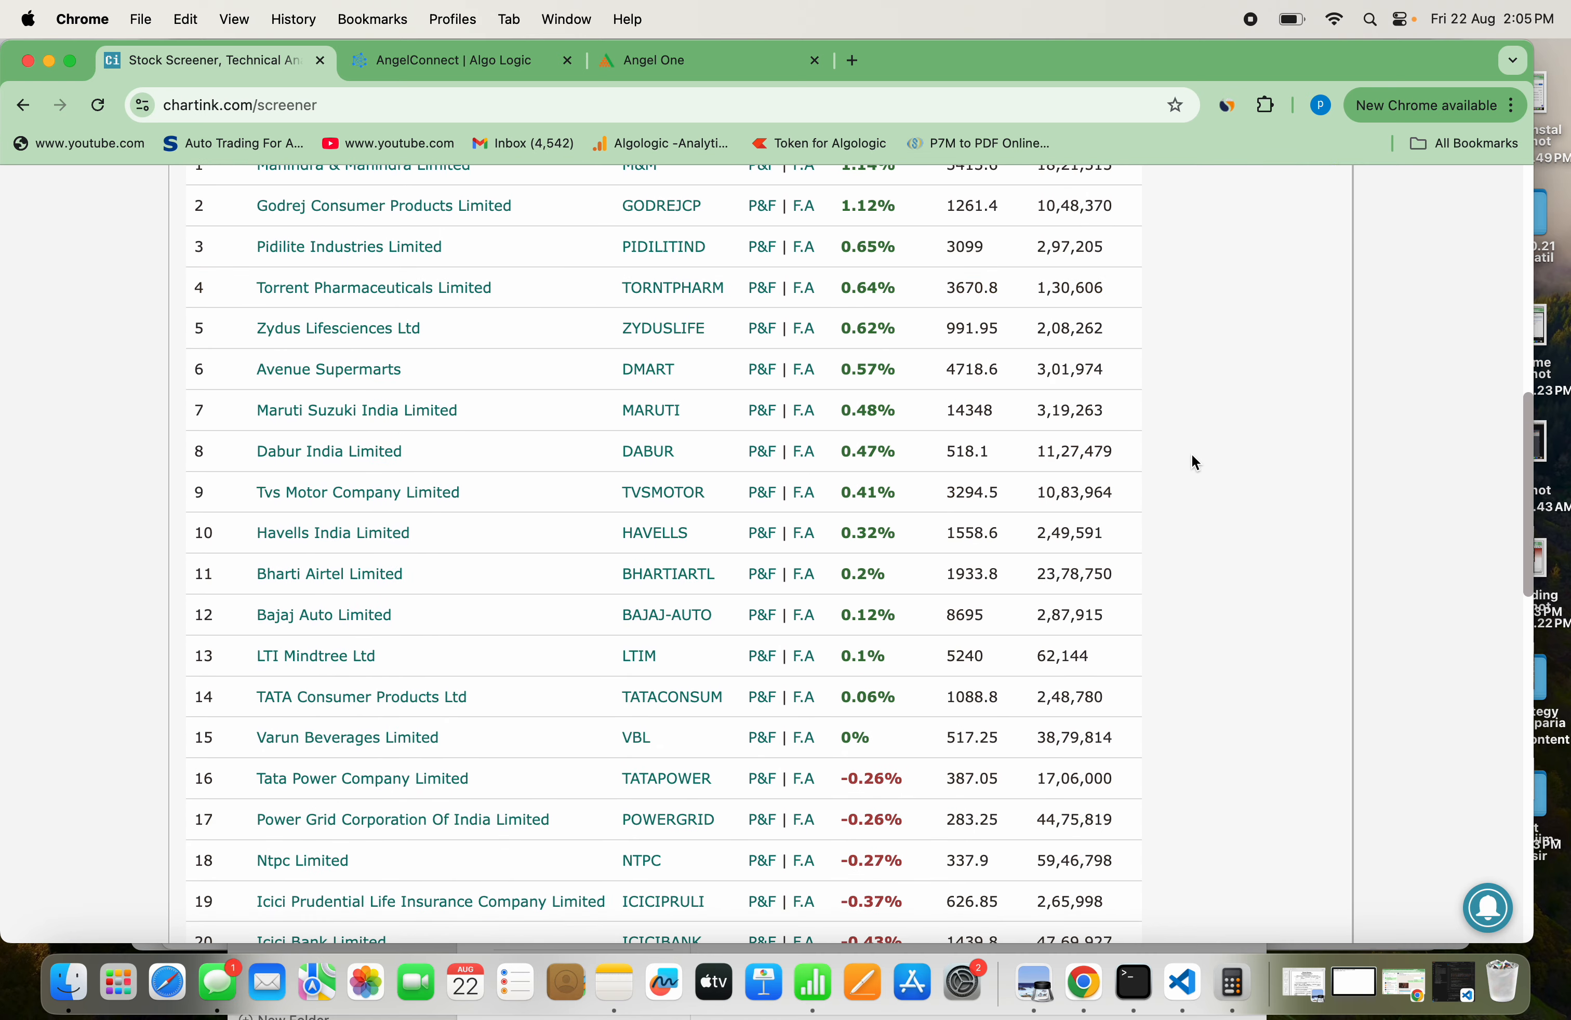
{"action": "scroll", "coordinate": [1194, 462], "scroll_direction": "down", "scroll_amount": 1}
{"action": "scroll", "coordinate": [1195, 462], "scroll_direction": "up", "scroll_amount": 5}
{"action": "scroll", "coordinate": [1192, 457], "scroll_direction": "up", "scroll_amount": 8}
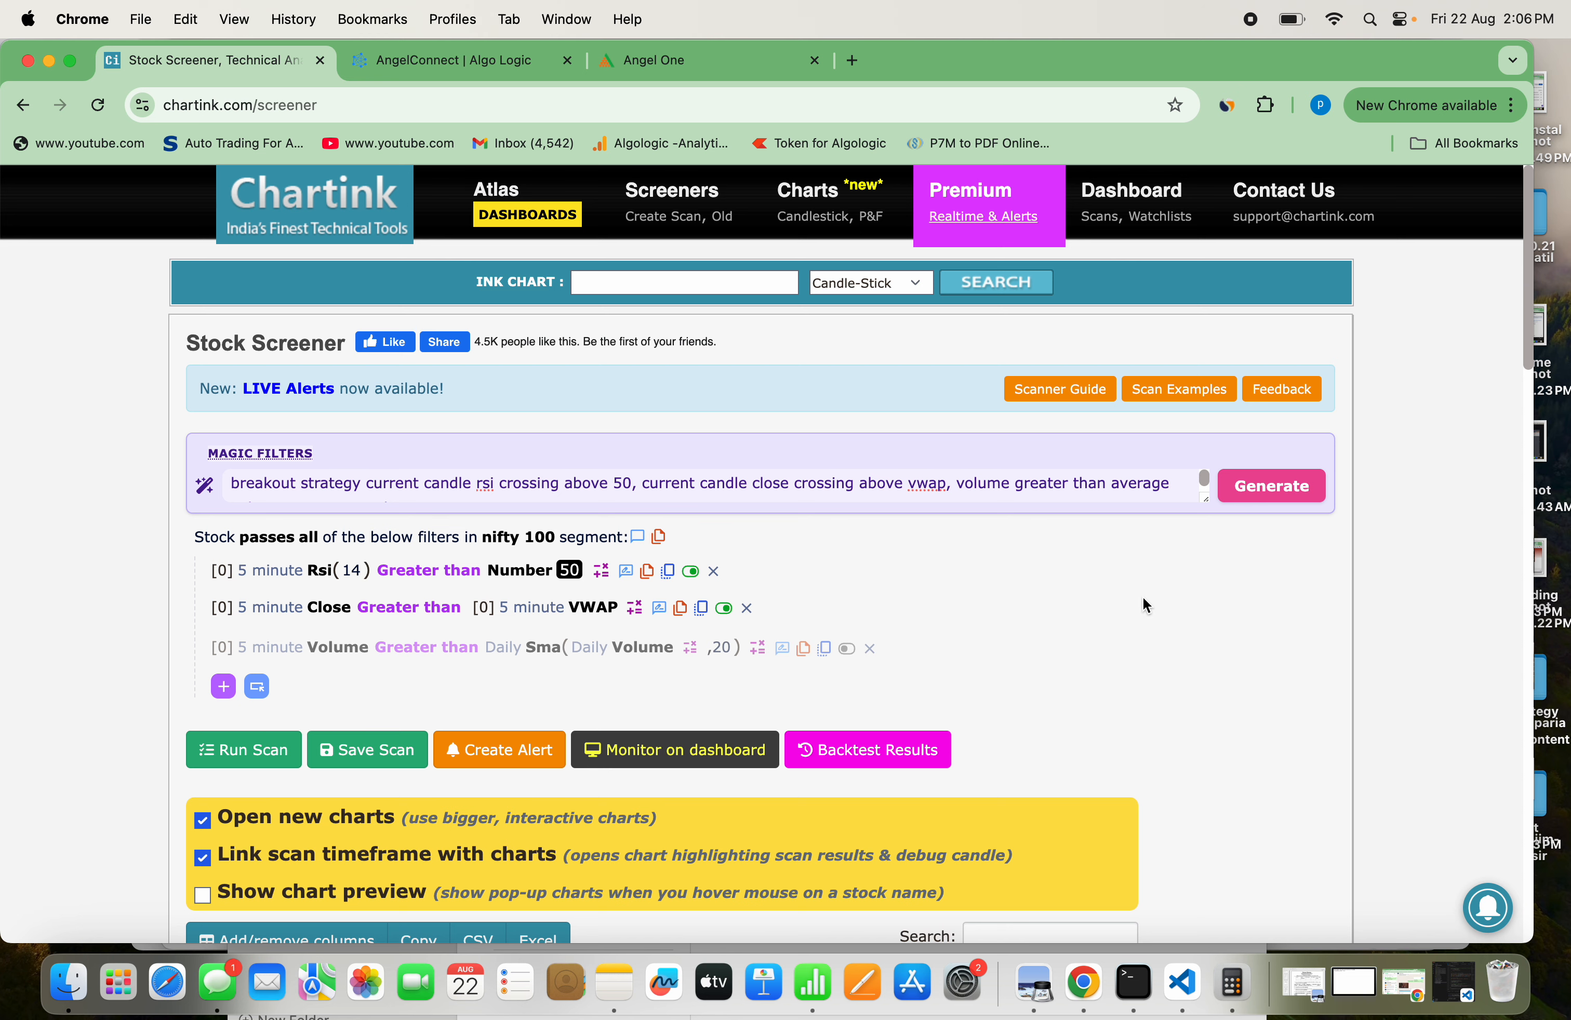
Start saving the scan and name it BreakoutRSi_Vwap_BUY_MIS
{"action": "scroll", "coordinate": [1142, 598], "scroll_direction": "down", "scroll_amount": 2}
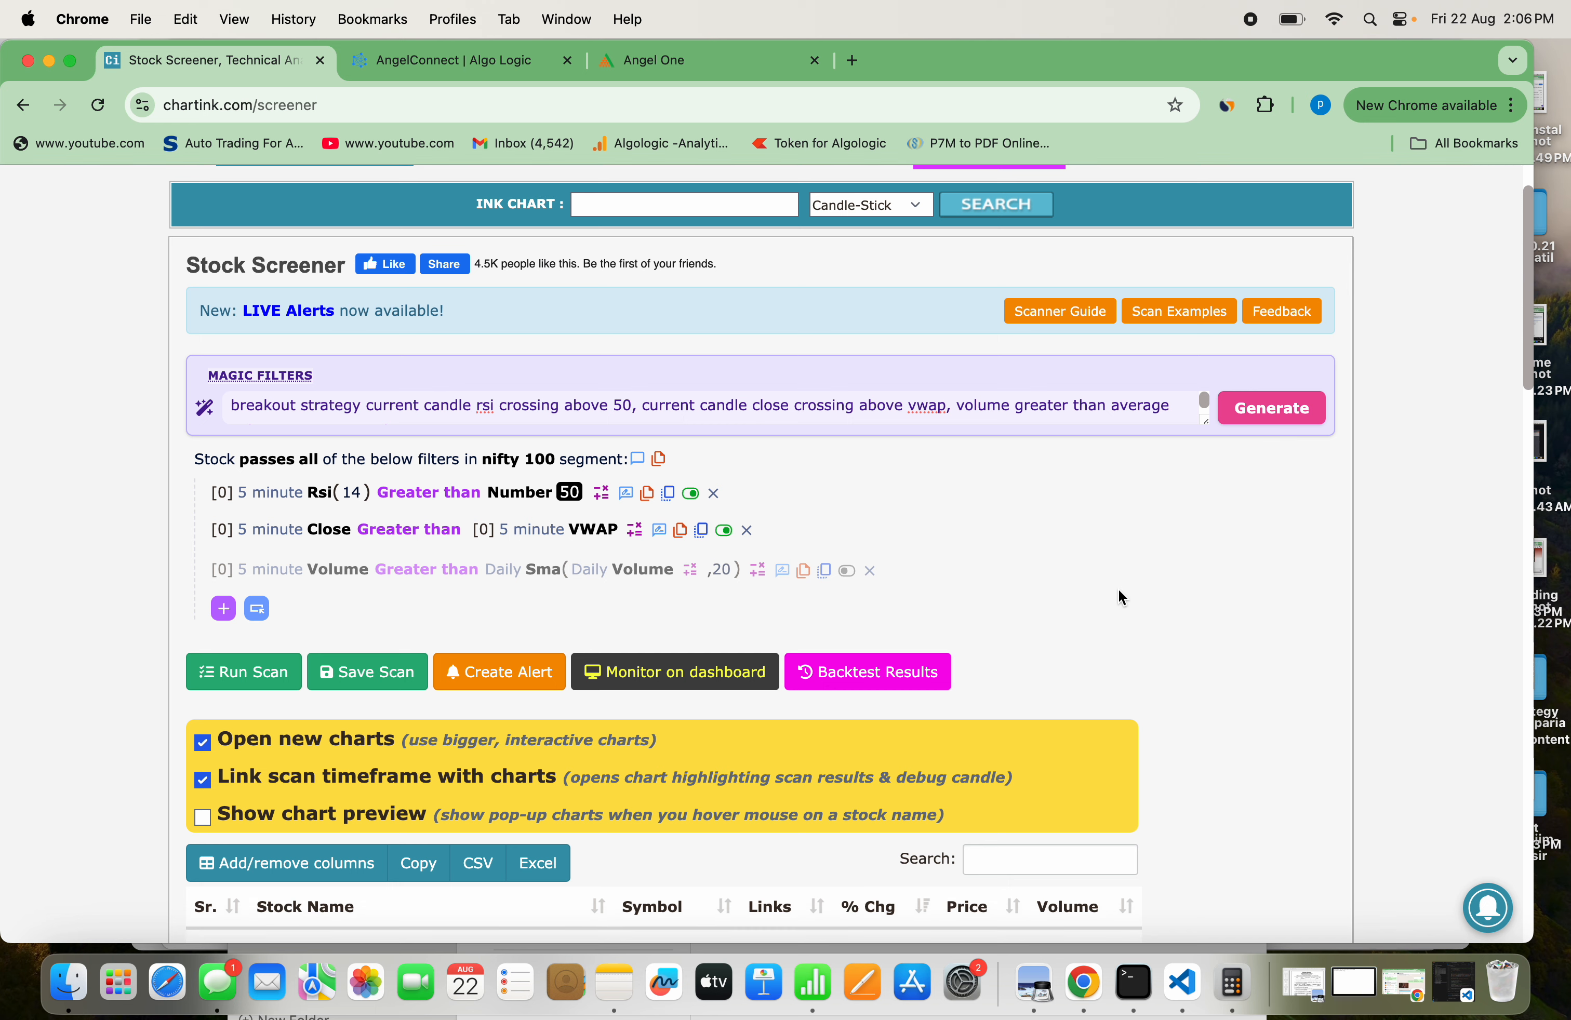
{"action": "left_click", "coordinate": [357, 673]}
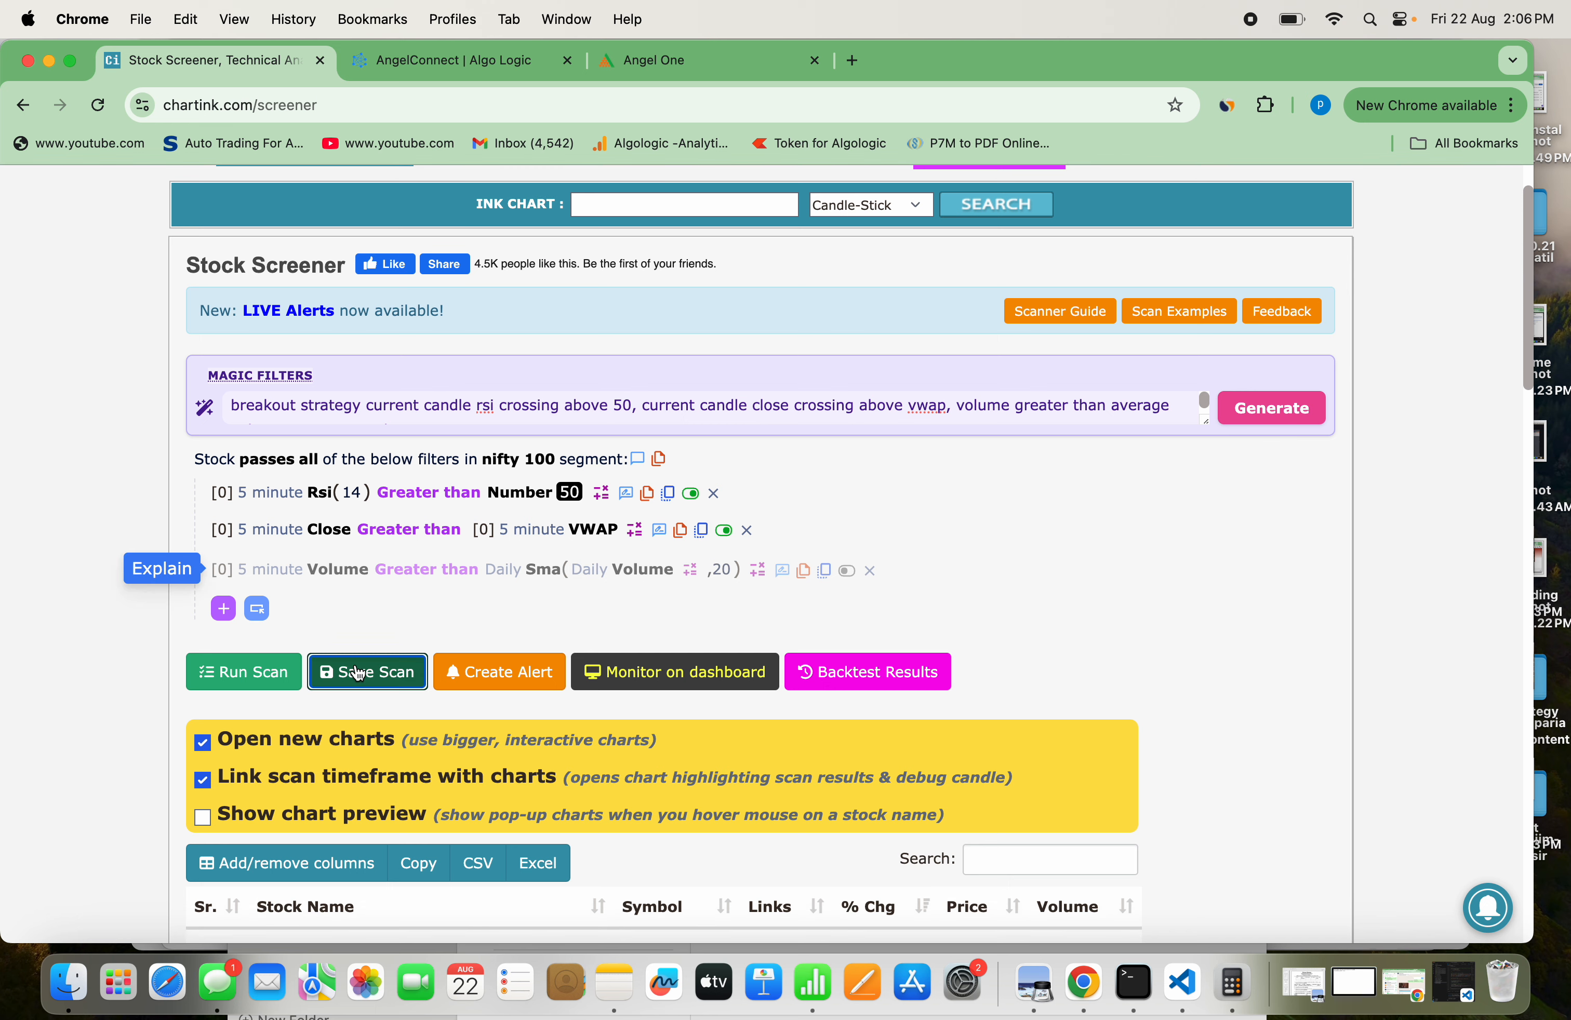
{"action": "scroll", "coordinate": [416, 527], "scroll_direction": "up", "scroll_amount": 2}
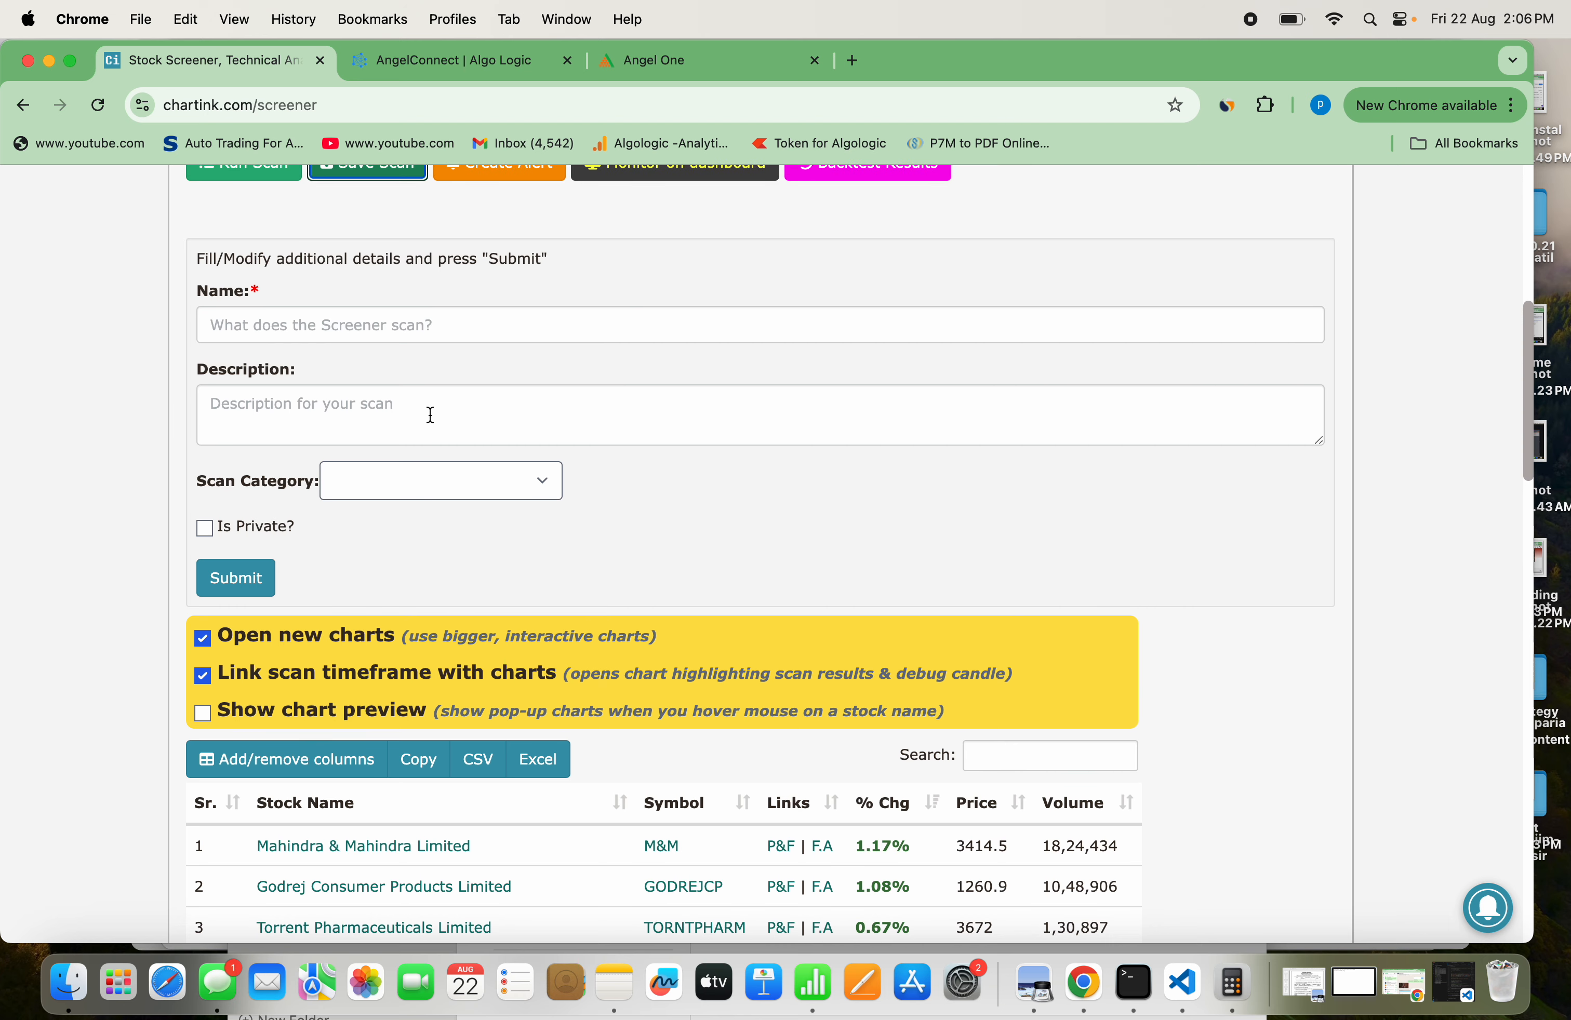
{"action": "left_click", "coordinate": [426, 329]}
{"action": "type", "text": "re"}
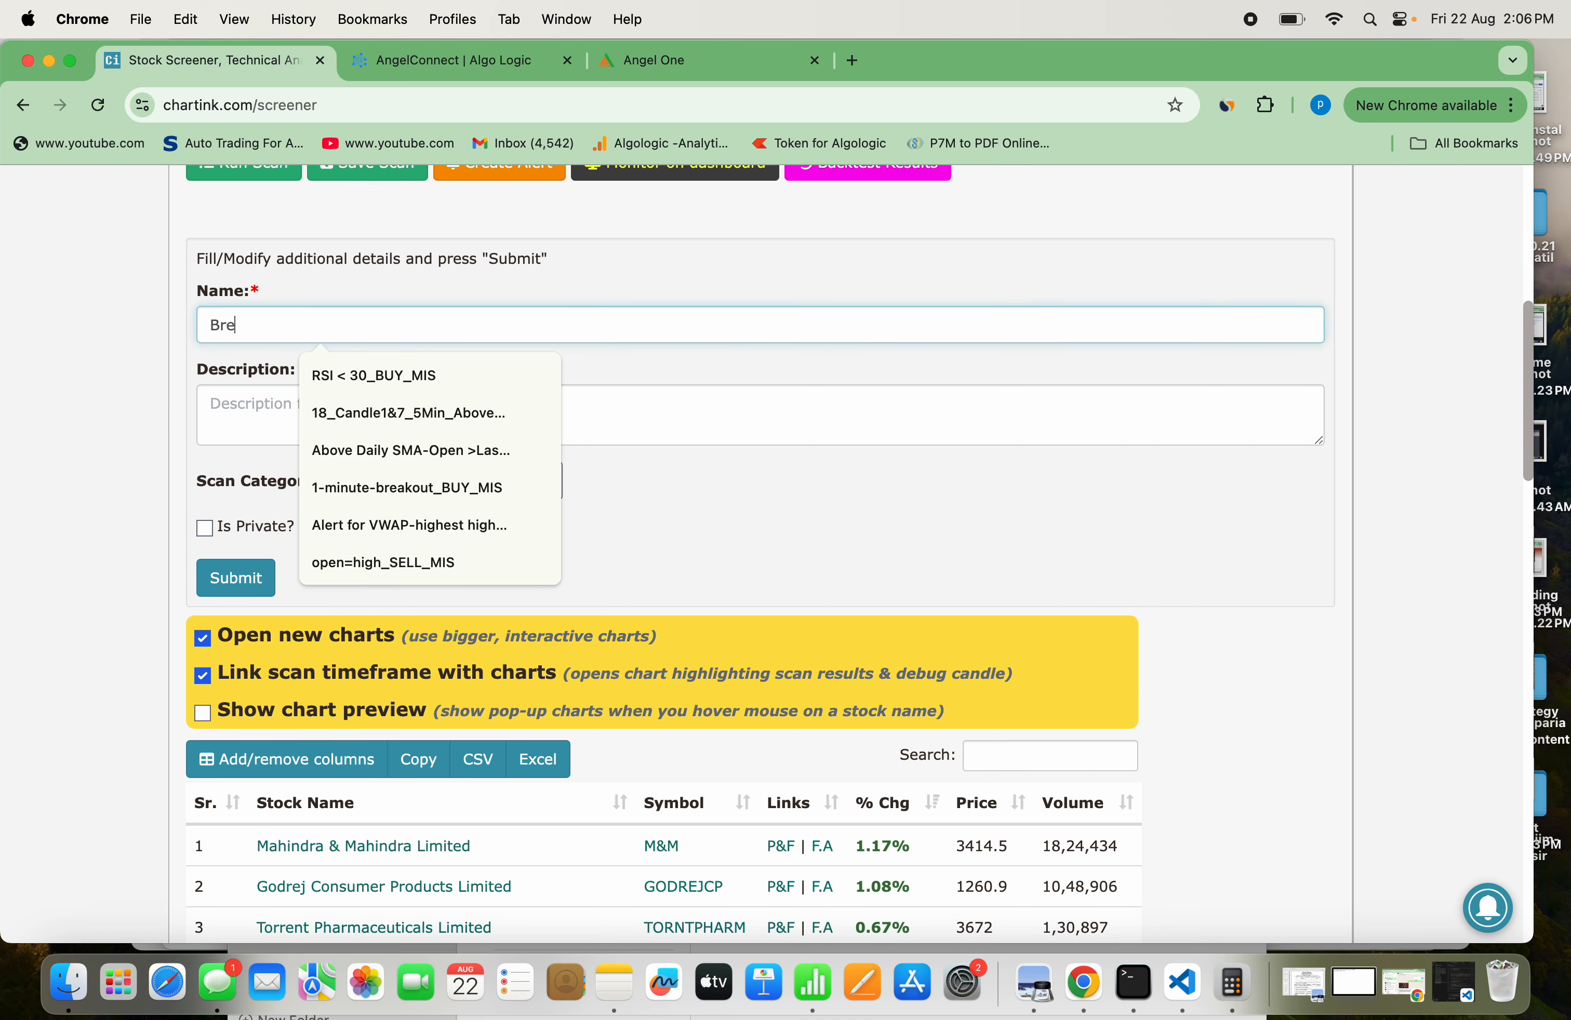
{"action": "type", "text": "akoutRSi_Vwap_BUY_MIS"}
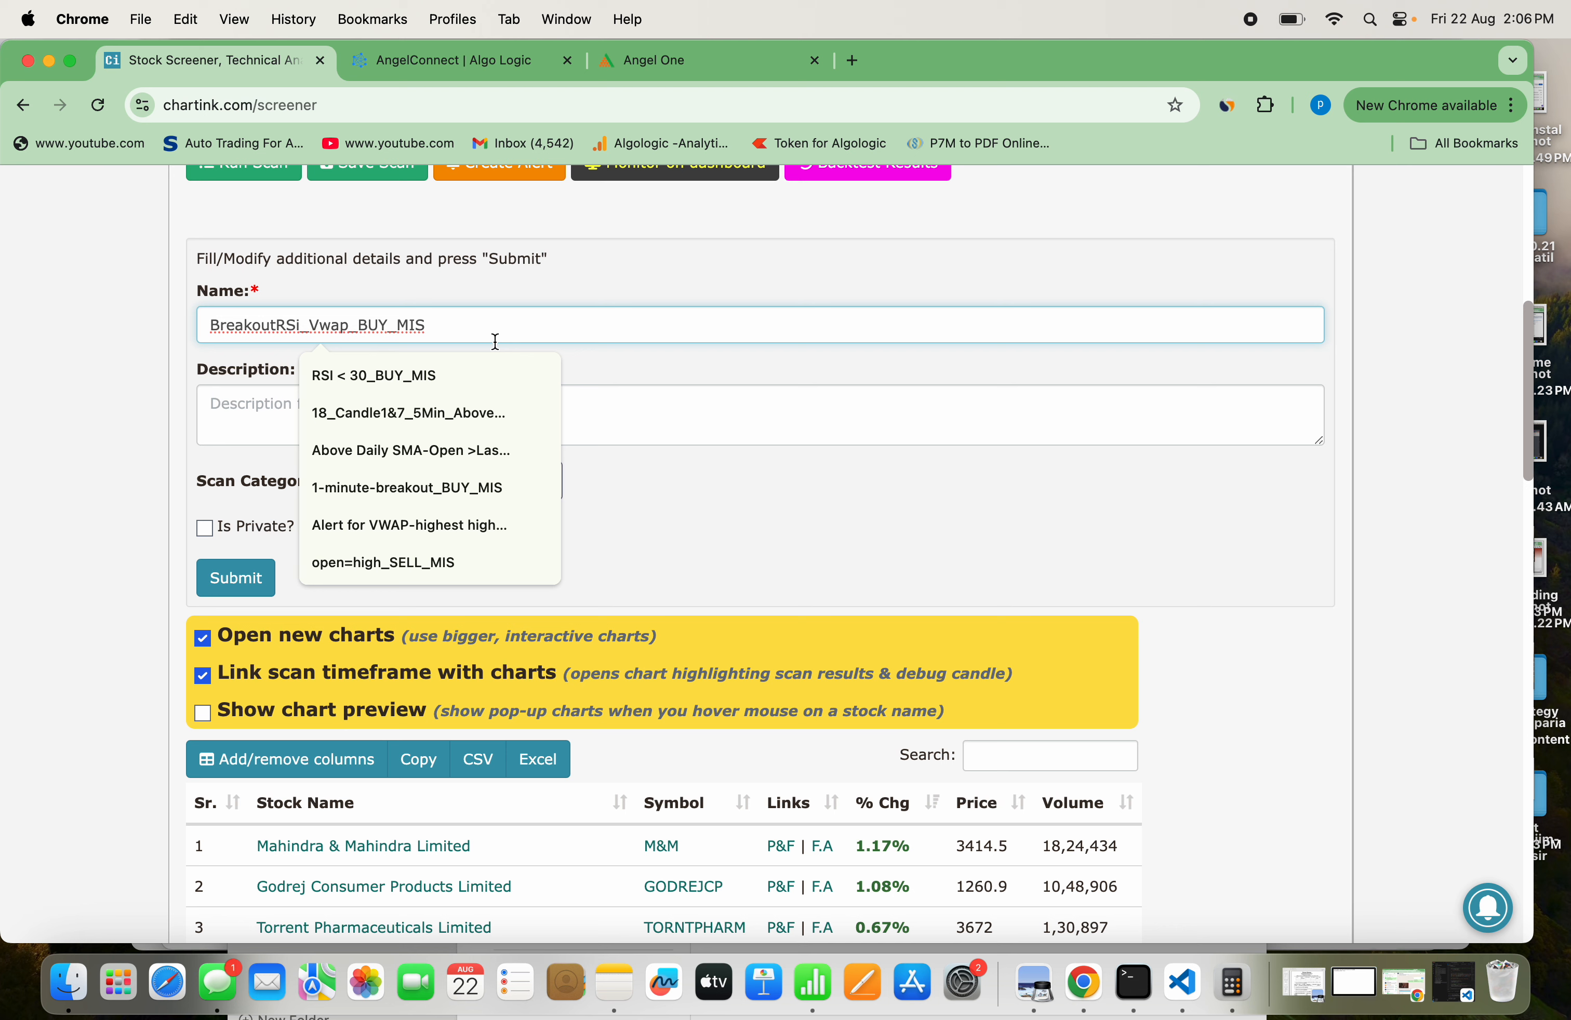
Enter "Breakout strategy learning part 1" as the scan's description
{"action": "left_click", "coordinate": [574, 398]}
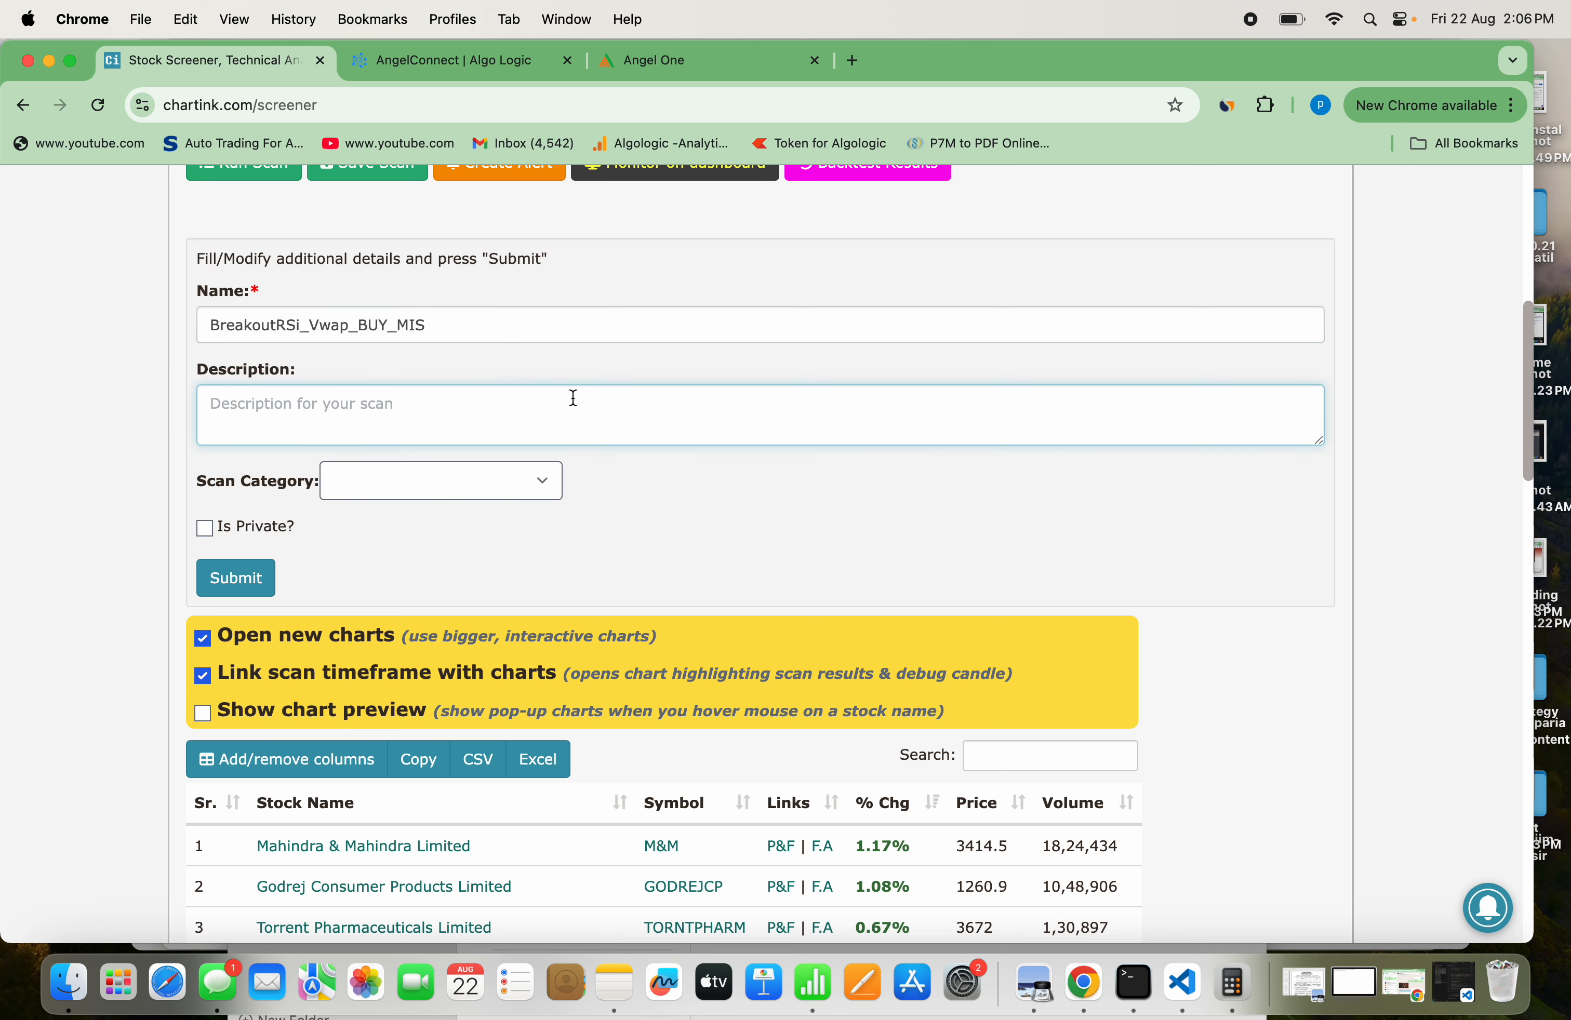
{"action": "type", "text": "Breakout strategy"}
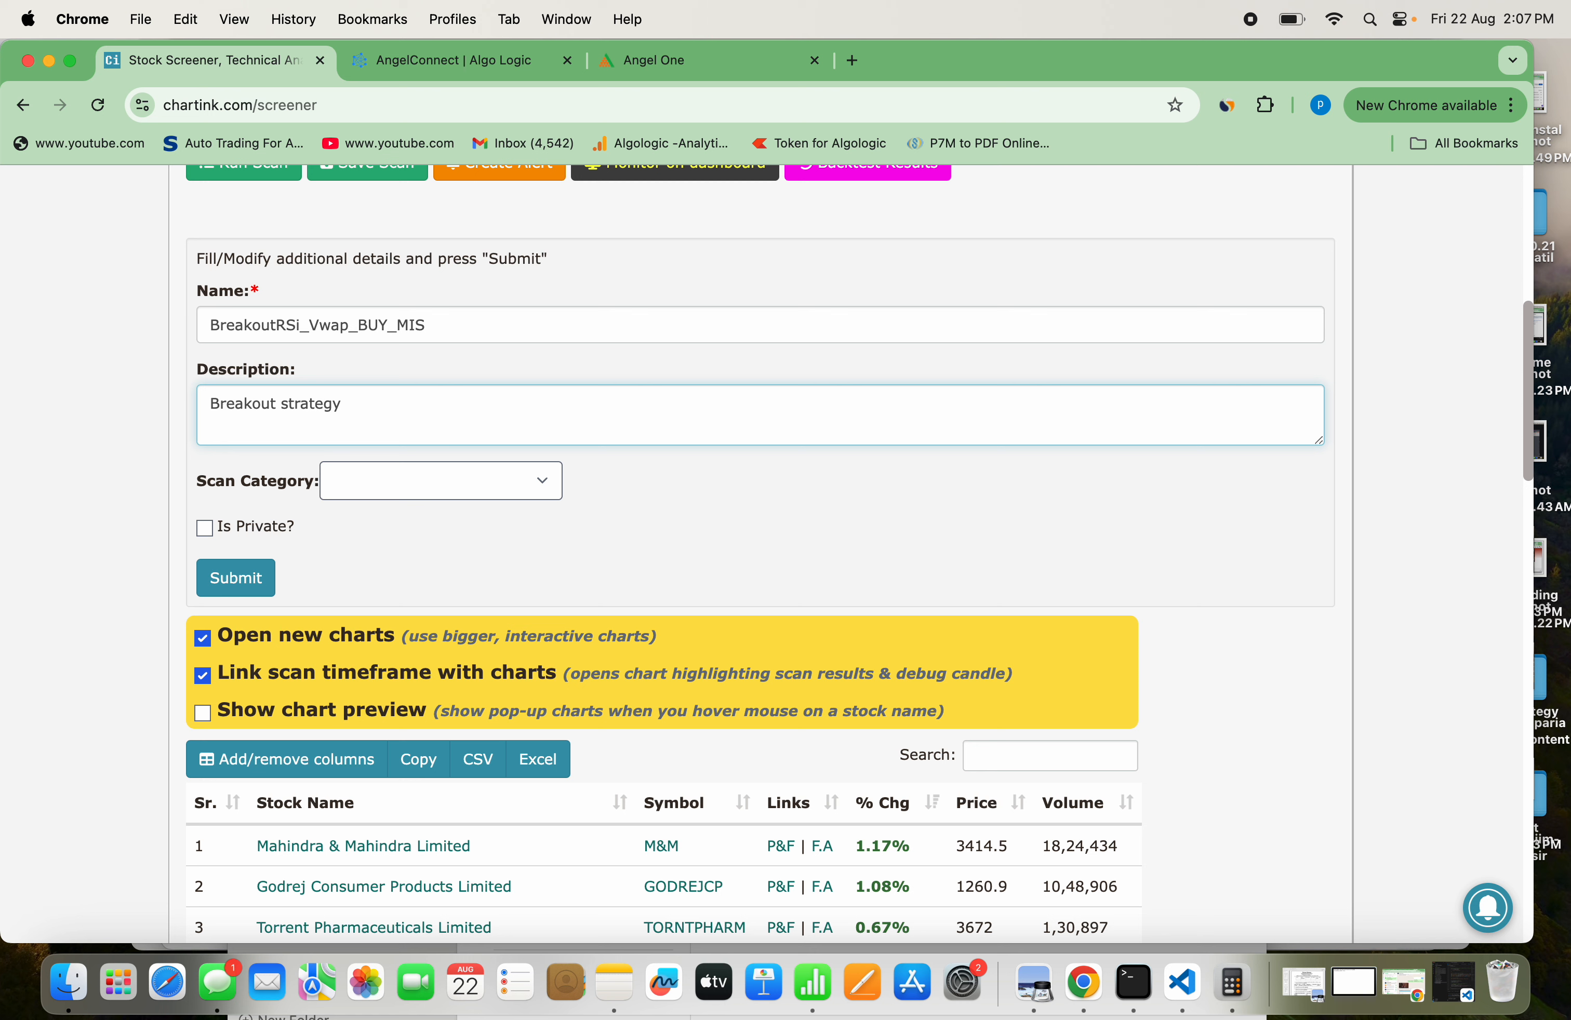
{"action": "type", "text": "learning part 1"}
Mark the scan as private and submit its details to save it
{"action": "left_click", "coordinate": [206, 534]}
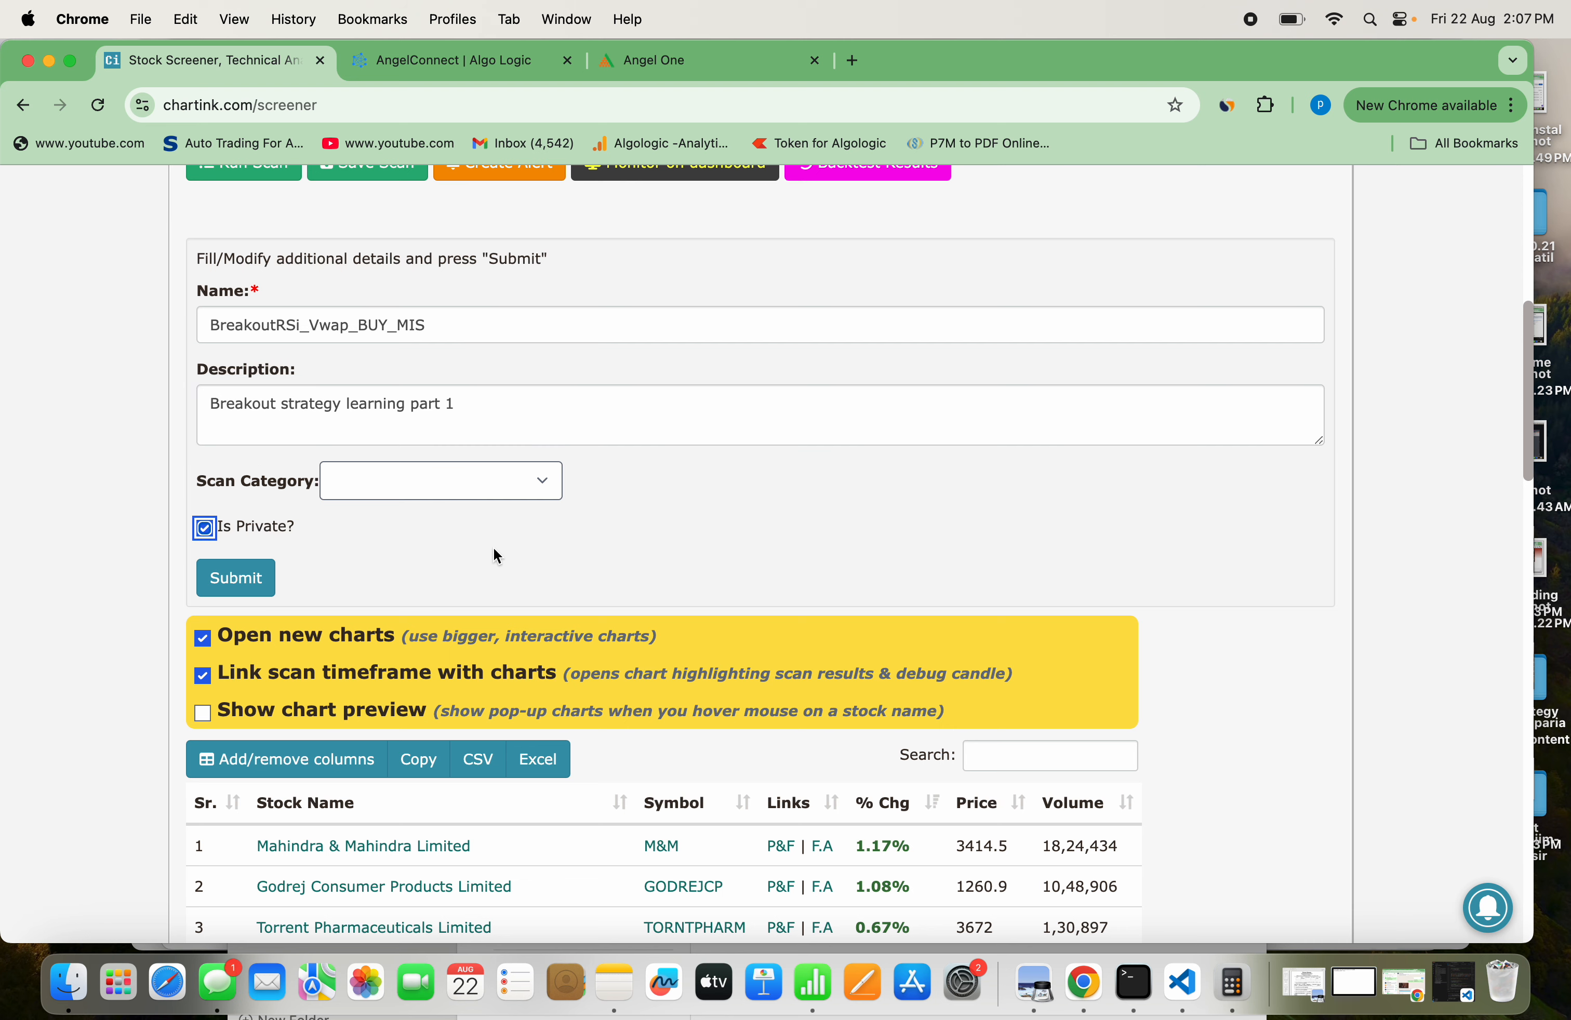
{"action": "scroll", "coordinate": [494, 550], "scroll_direction": "up", "scroll_amount": 5}
{"action": "scroll", "coordinate": [398, 642], "scroll_direction": "down", "scroll_amount": 2}
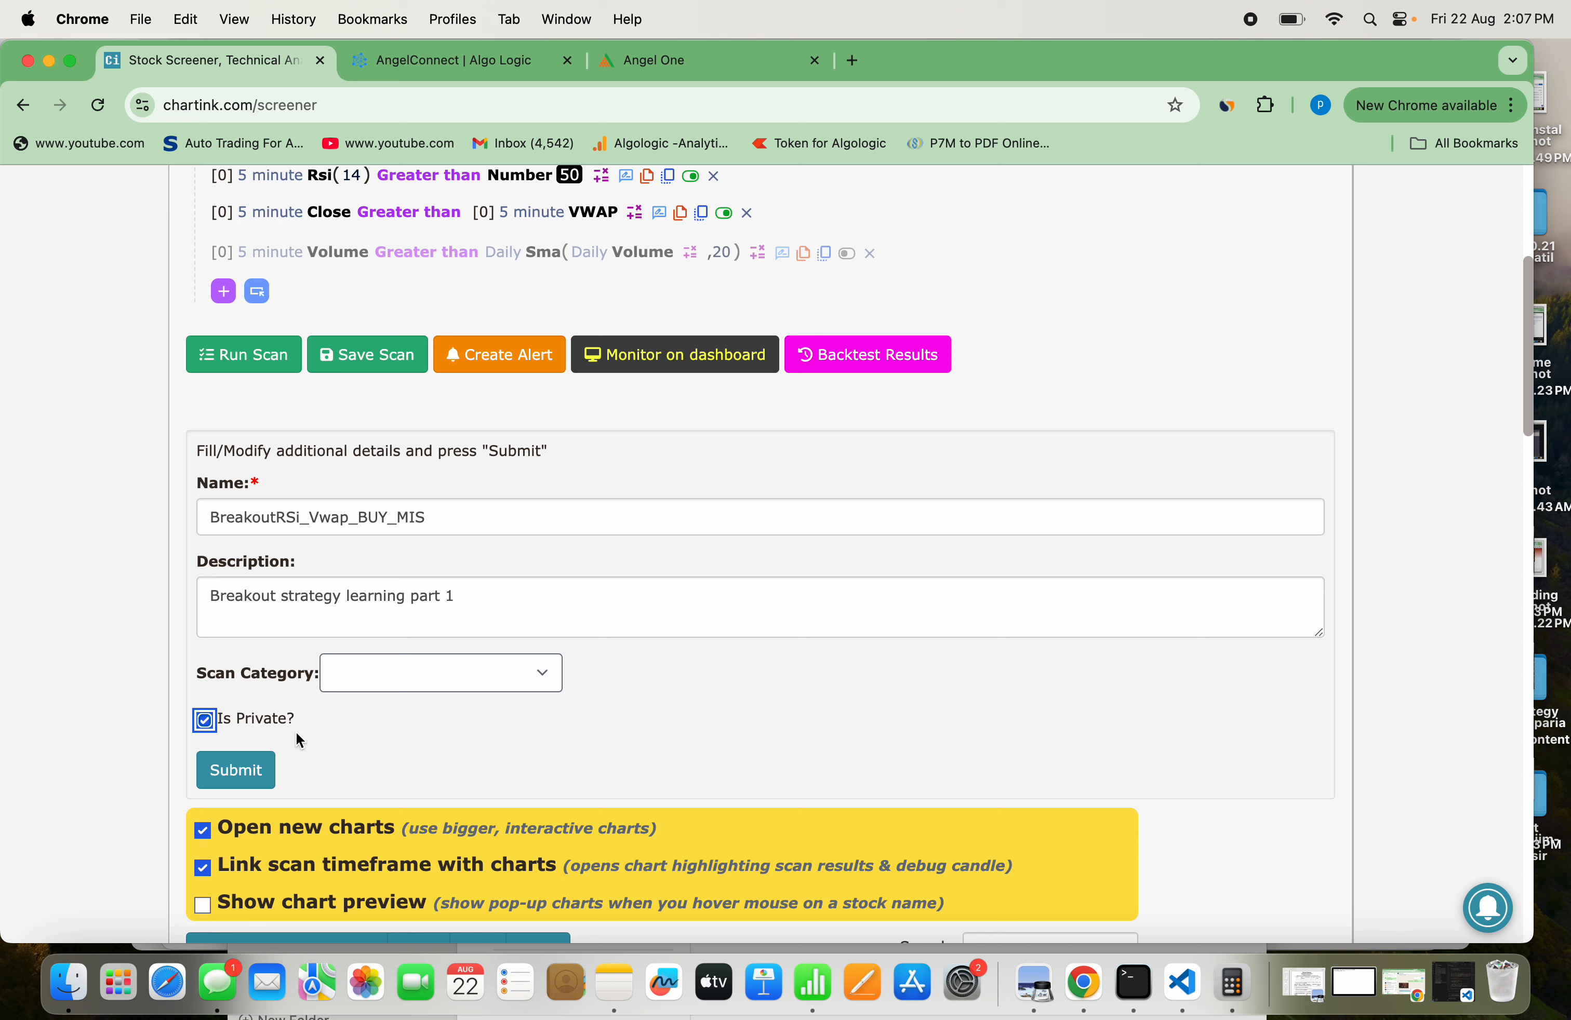
{"action": "left_click", "coordinate": [250, 772]}
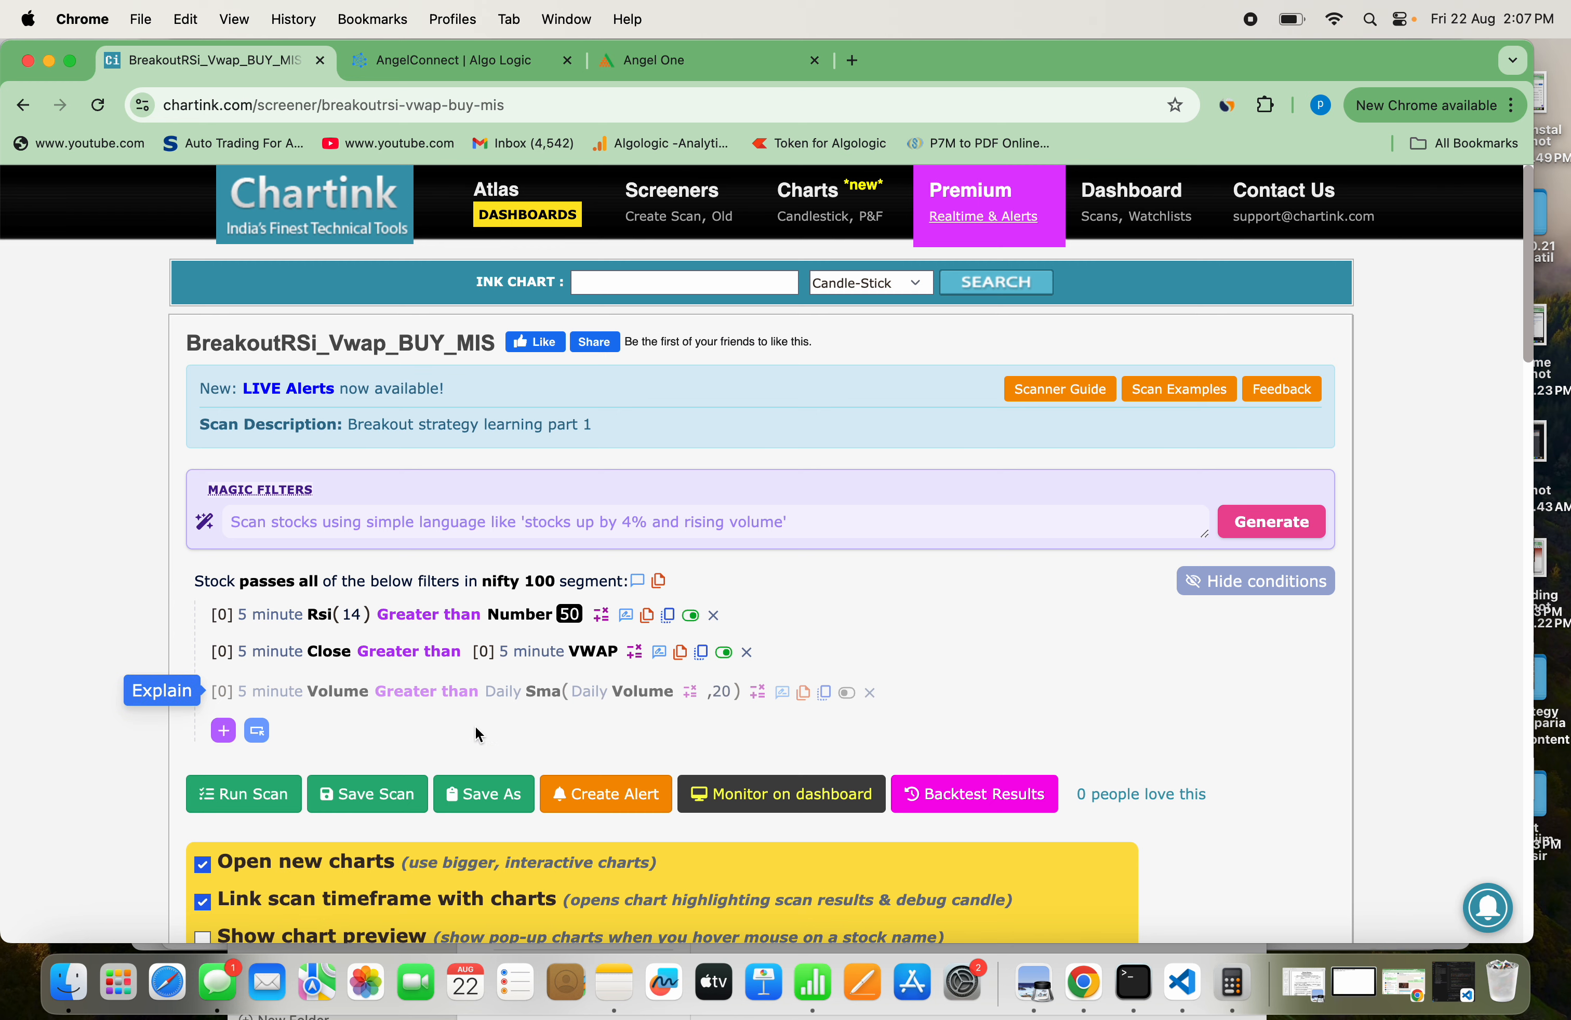
Look over the saved scan's stock list and open the alert creation form for this scan
{"action": "scroll", "coordinate": [477, 732], "scroll_direction": "down", "scroll_amount": 5}
{"action": "scroll", "coordinate": [478, 732], "scroll_direction": "down", "scroll_amount": 20}
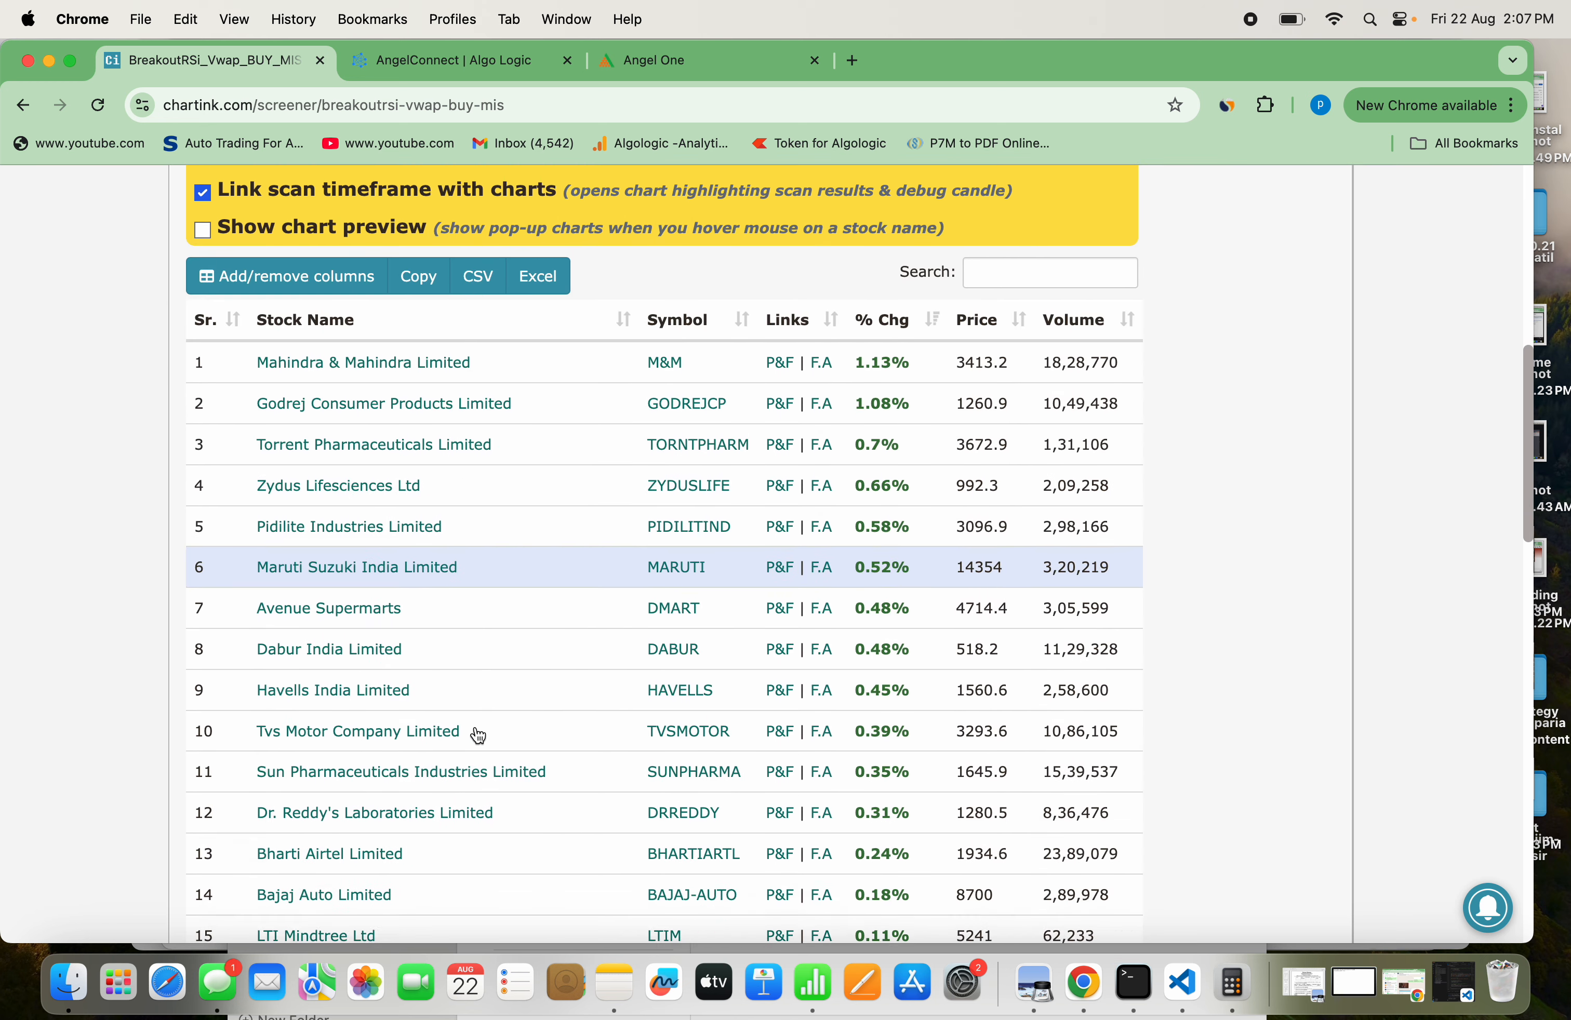
{"action": "scroll", "coordinate": [478, 736], "scroll_direction": "up", "scroll_amount": 20}
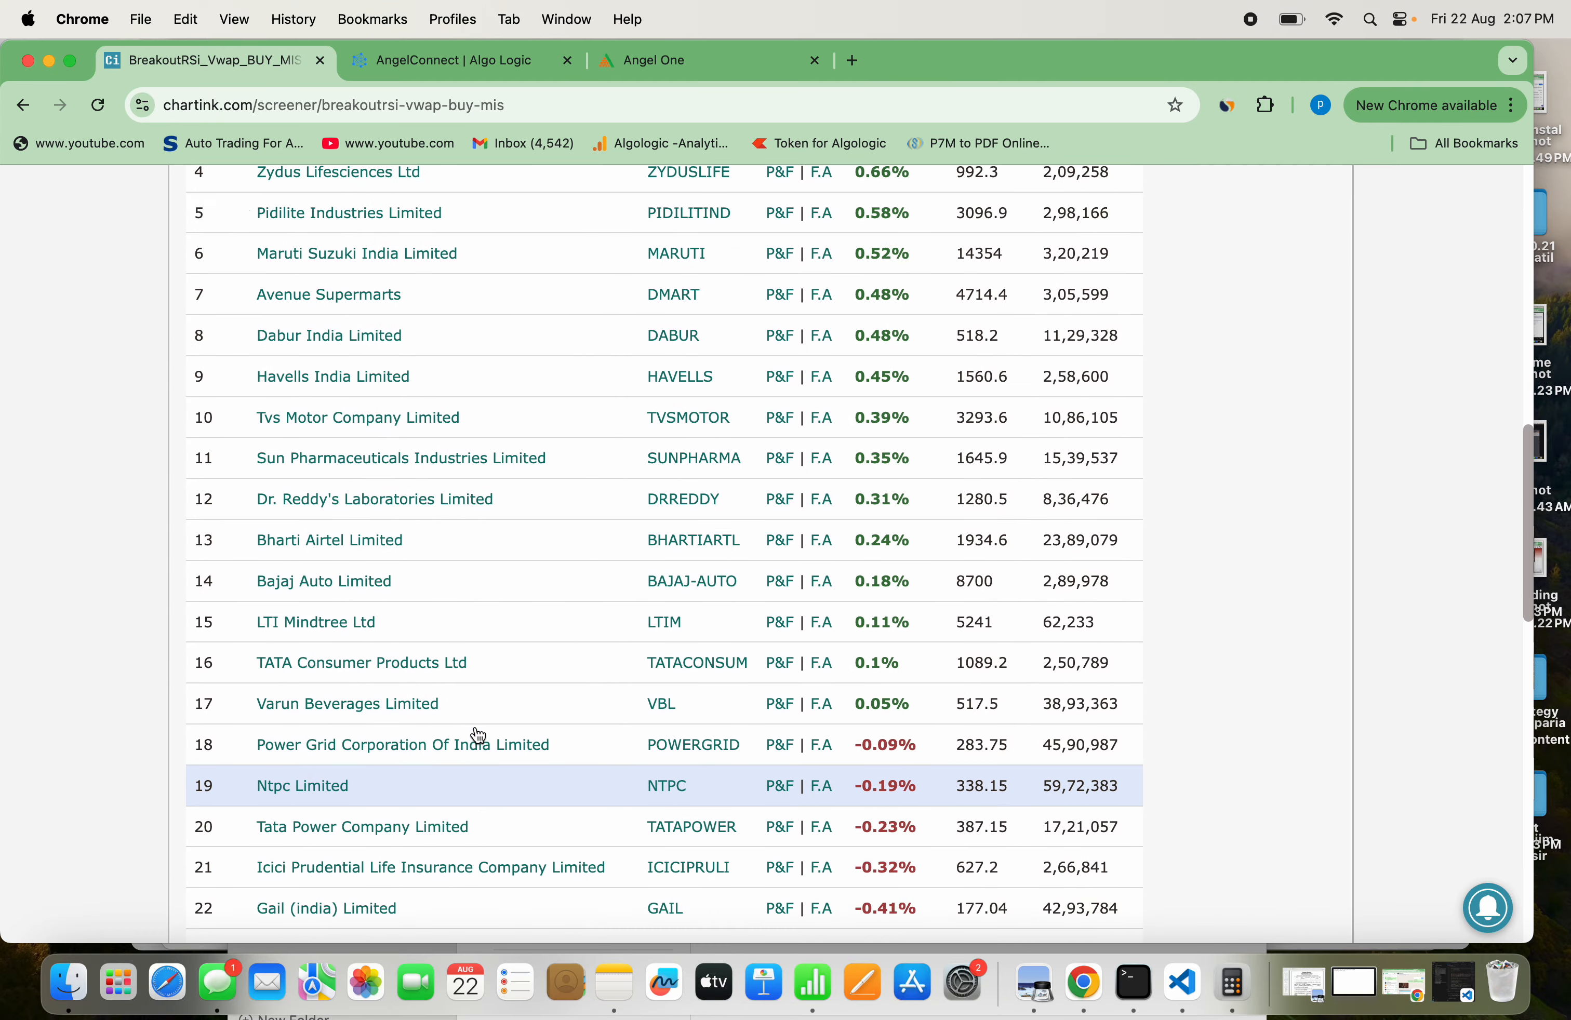
{"action": "scroll", "coordinate": [478, 735], "scroll_direction": "up", "scroll_amount": 6}
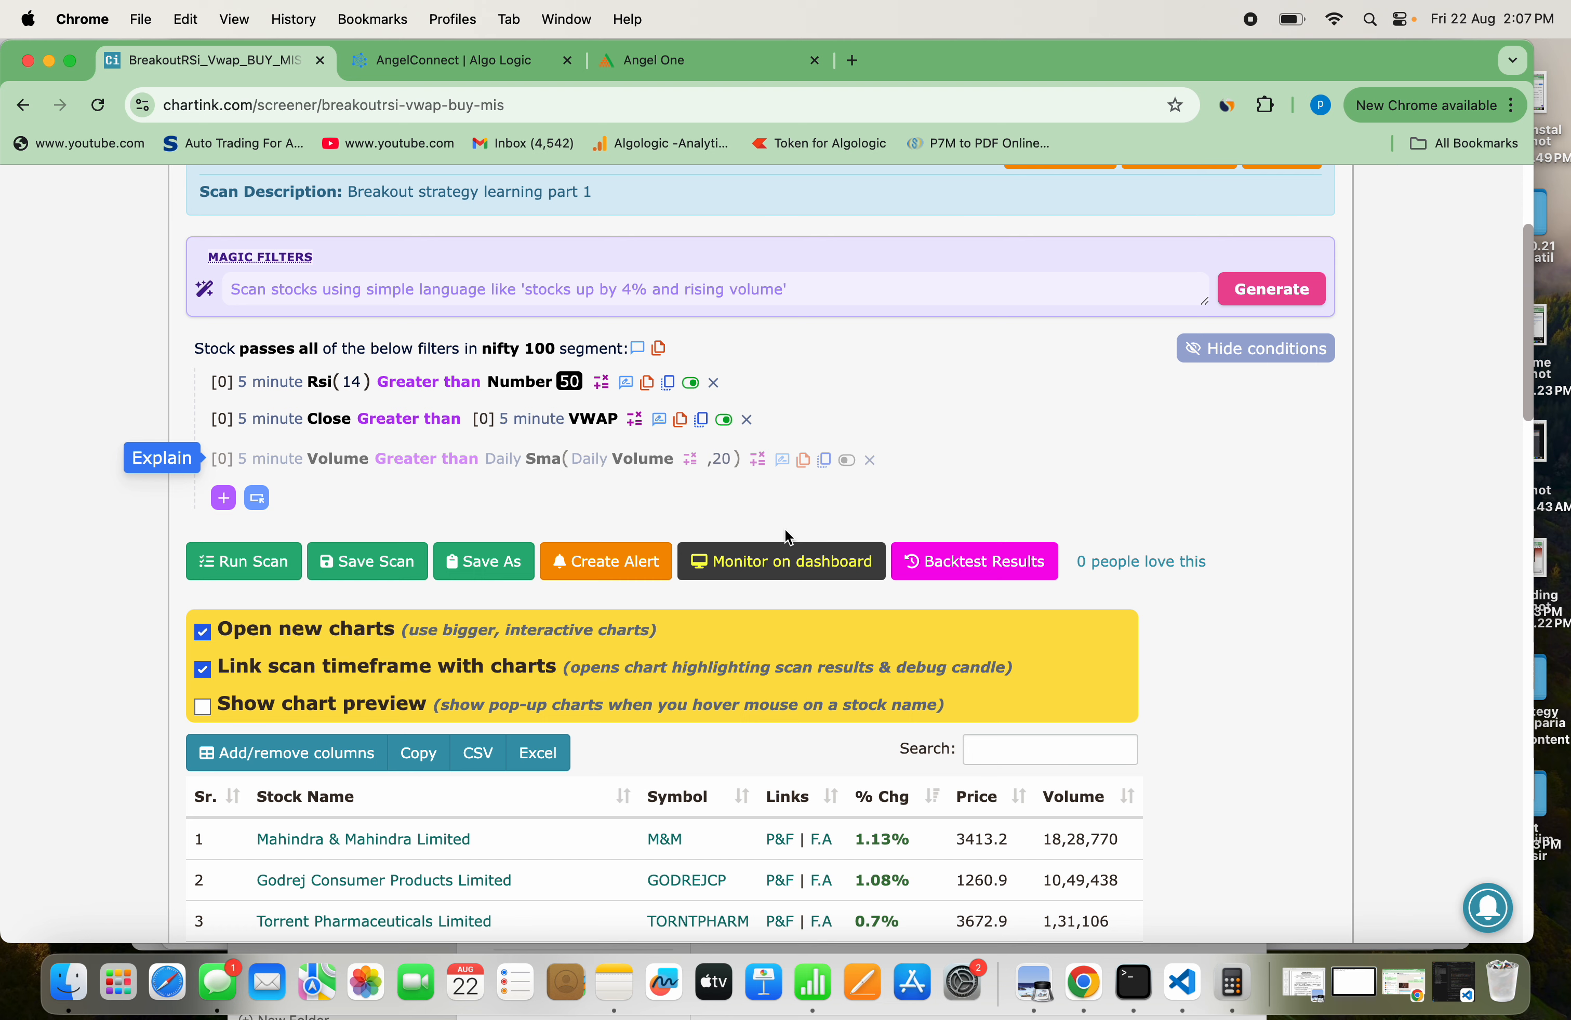
{"action": "left_click", "coordinate": [635, 563]}
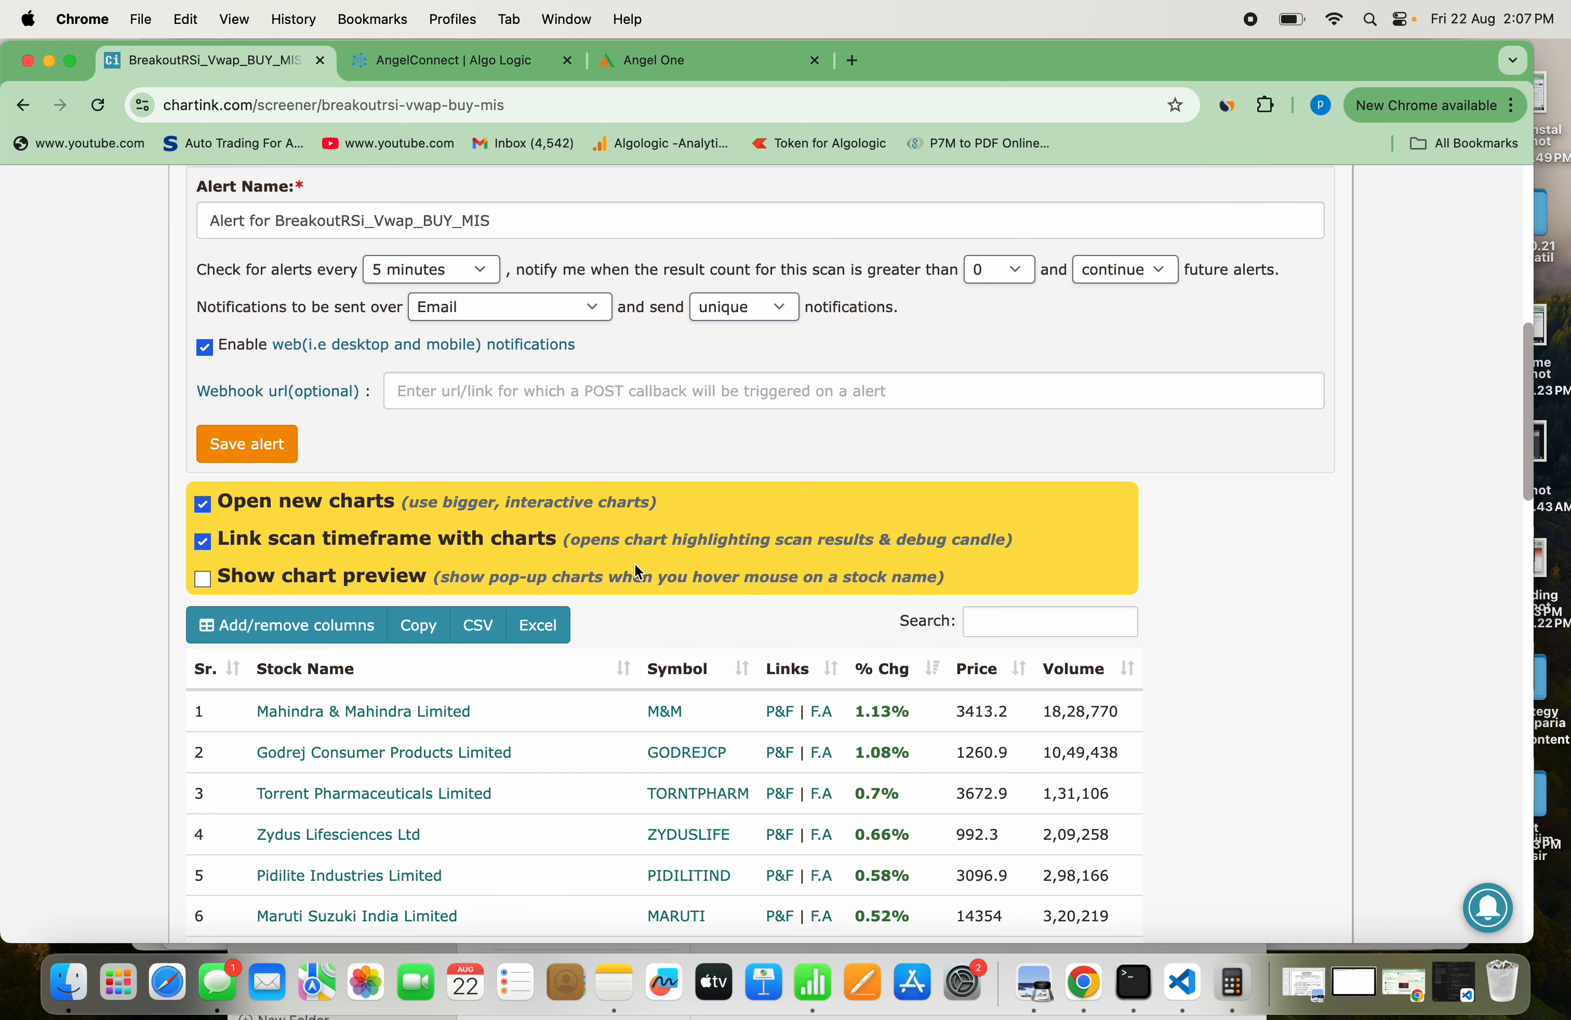
{"action": "scroll", "coordinate": [877, 432], "scroll_direction": "up", "scroll_amount": 3}
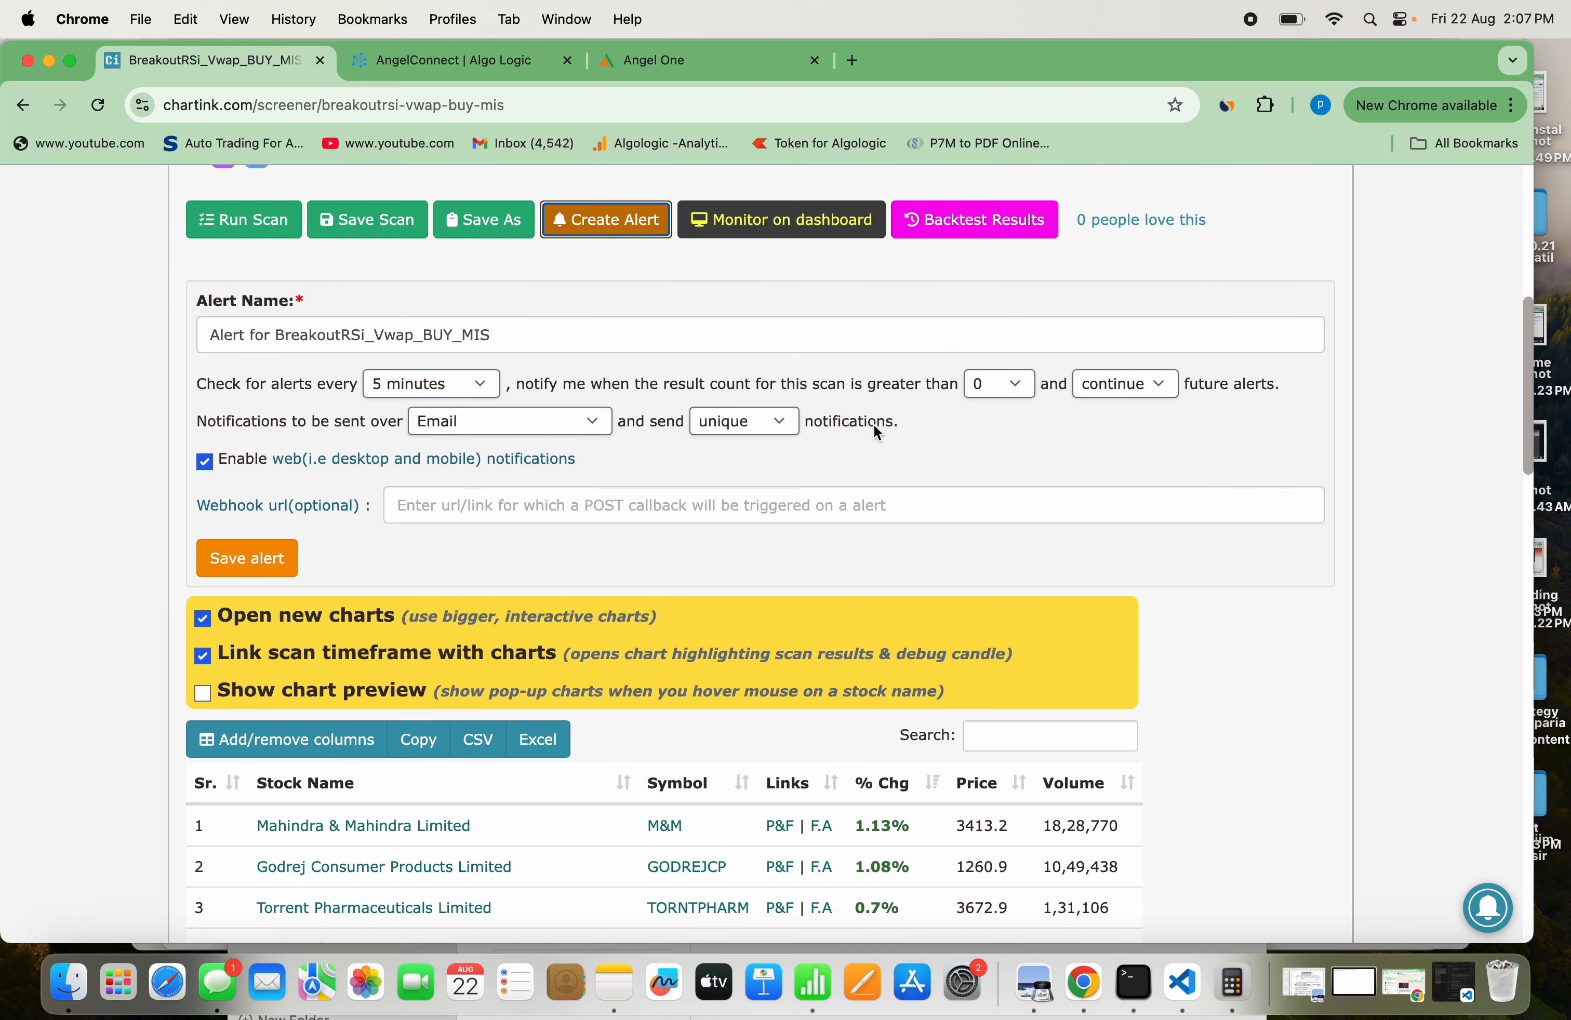
Set the scan alert to be checked every 1 minute
{"action": "scroll", "coordinate": [877, 432], "scroll_direction": "up", "scroll_amount": 2}
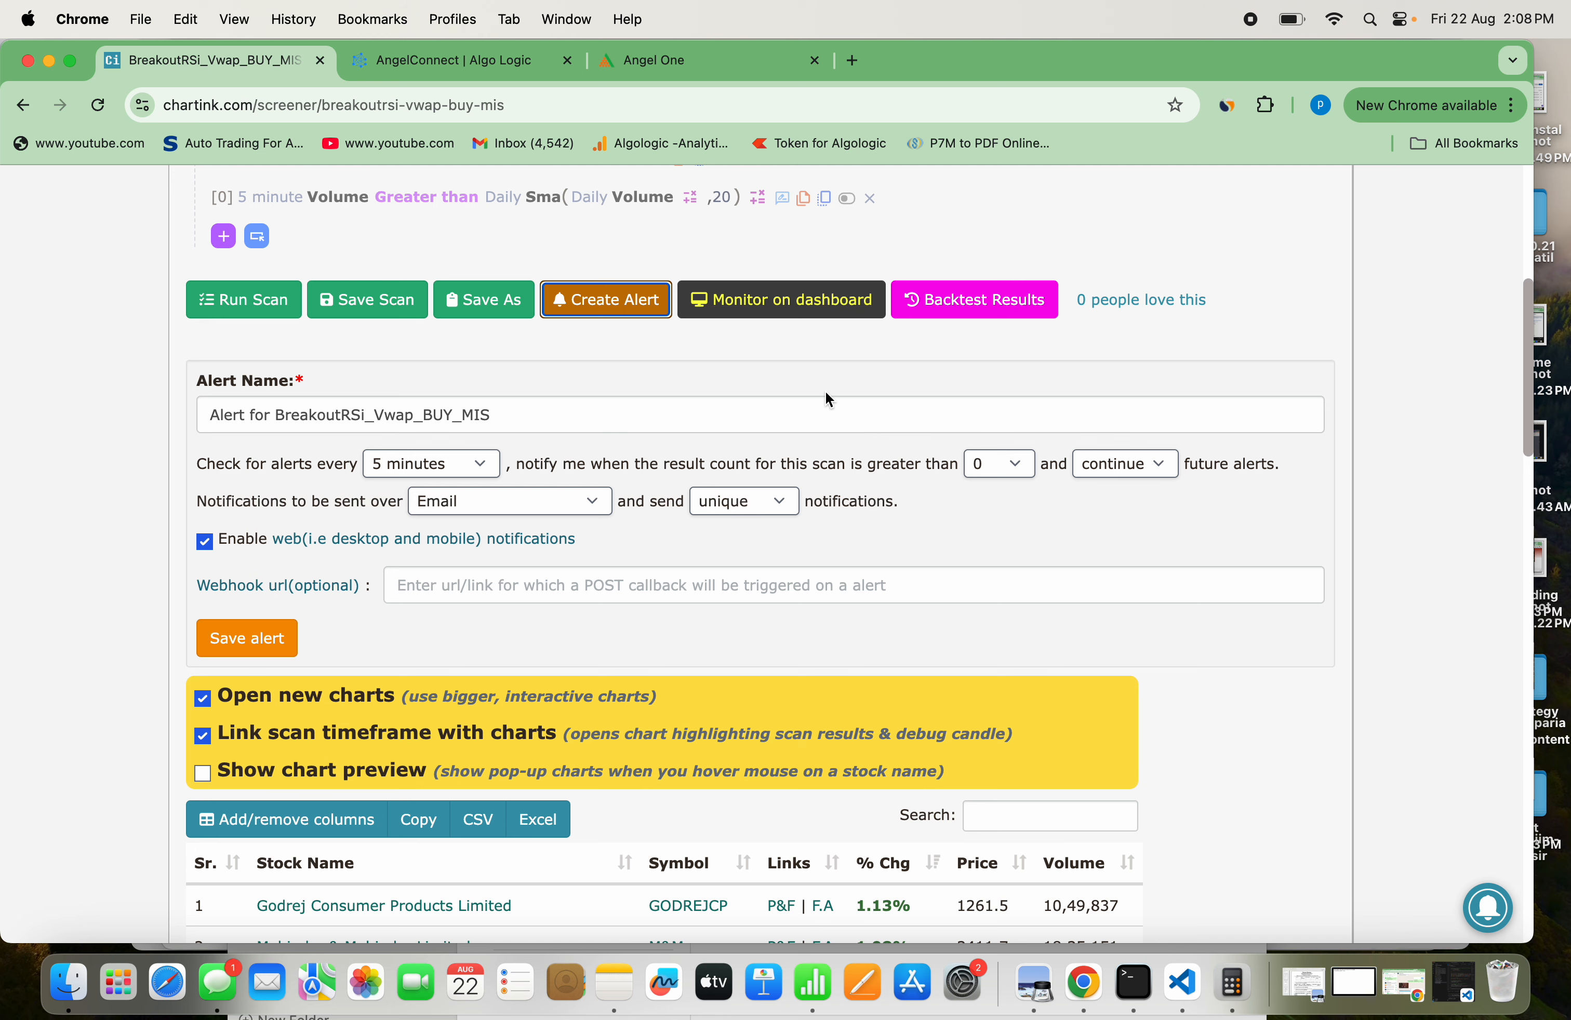
{"action": "scroll", "coordinate": [797, 424], "scroll_direction": "up", "scroll_amount": 1}
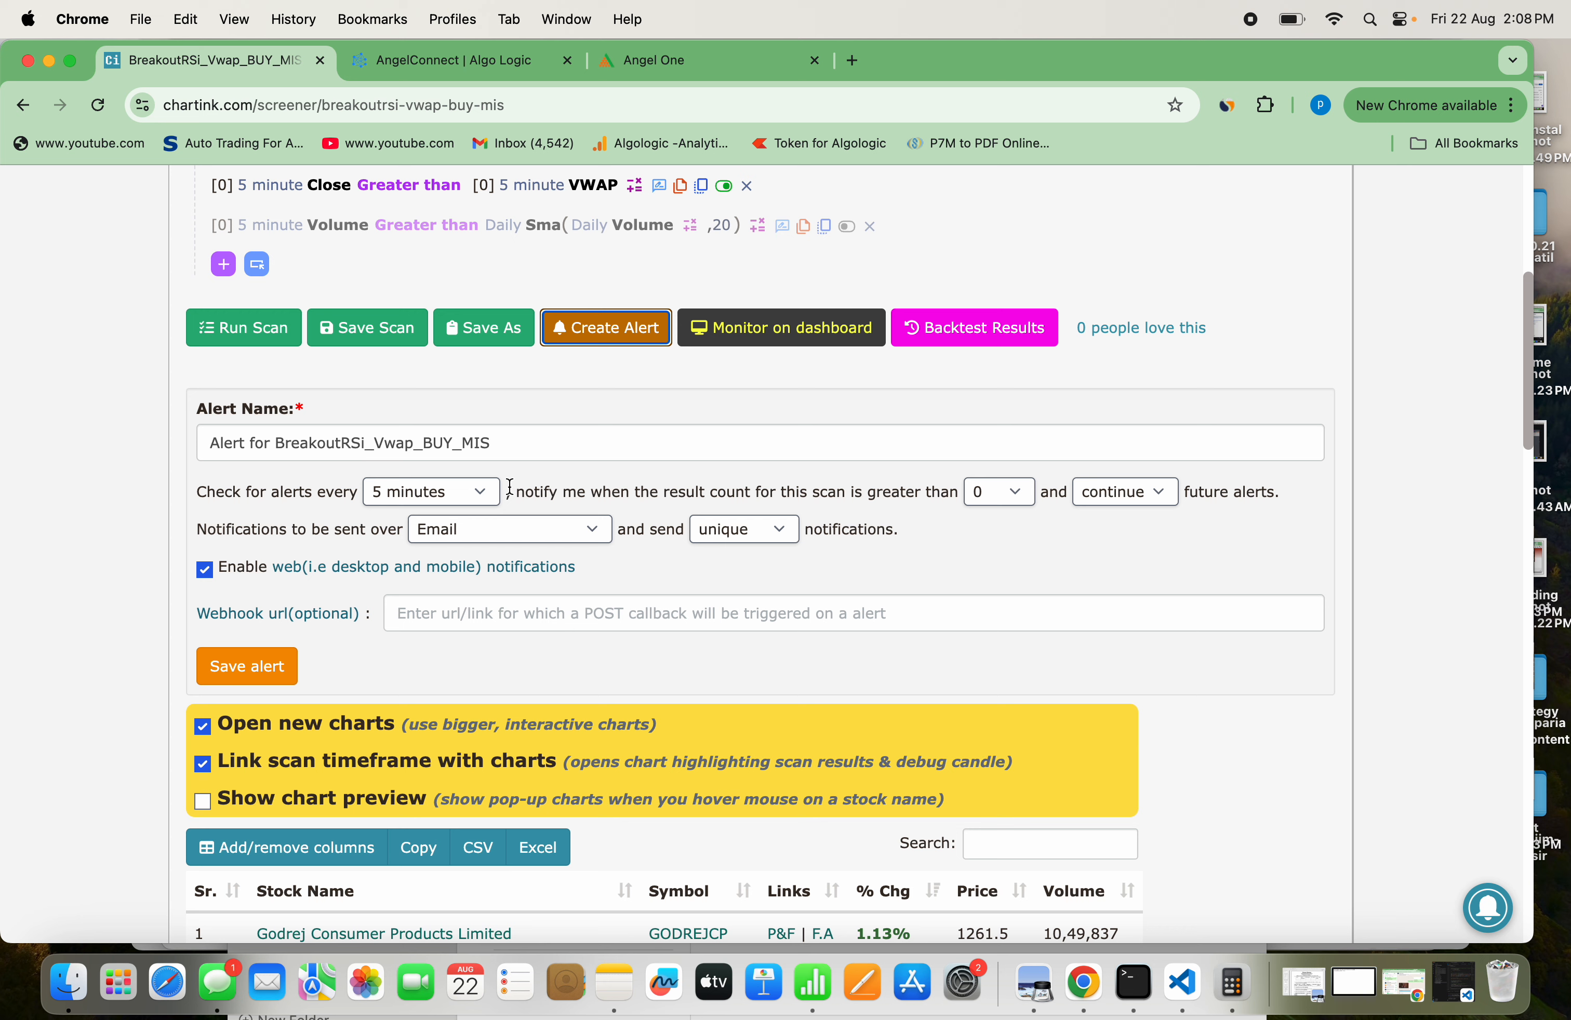
{"action": "left_click", "coordinate": [488, 496]}
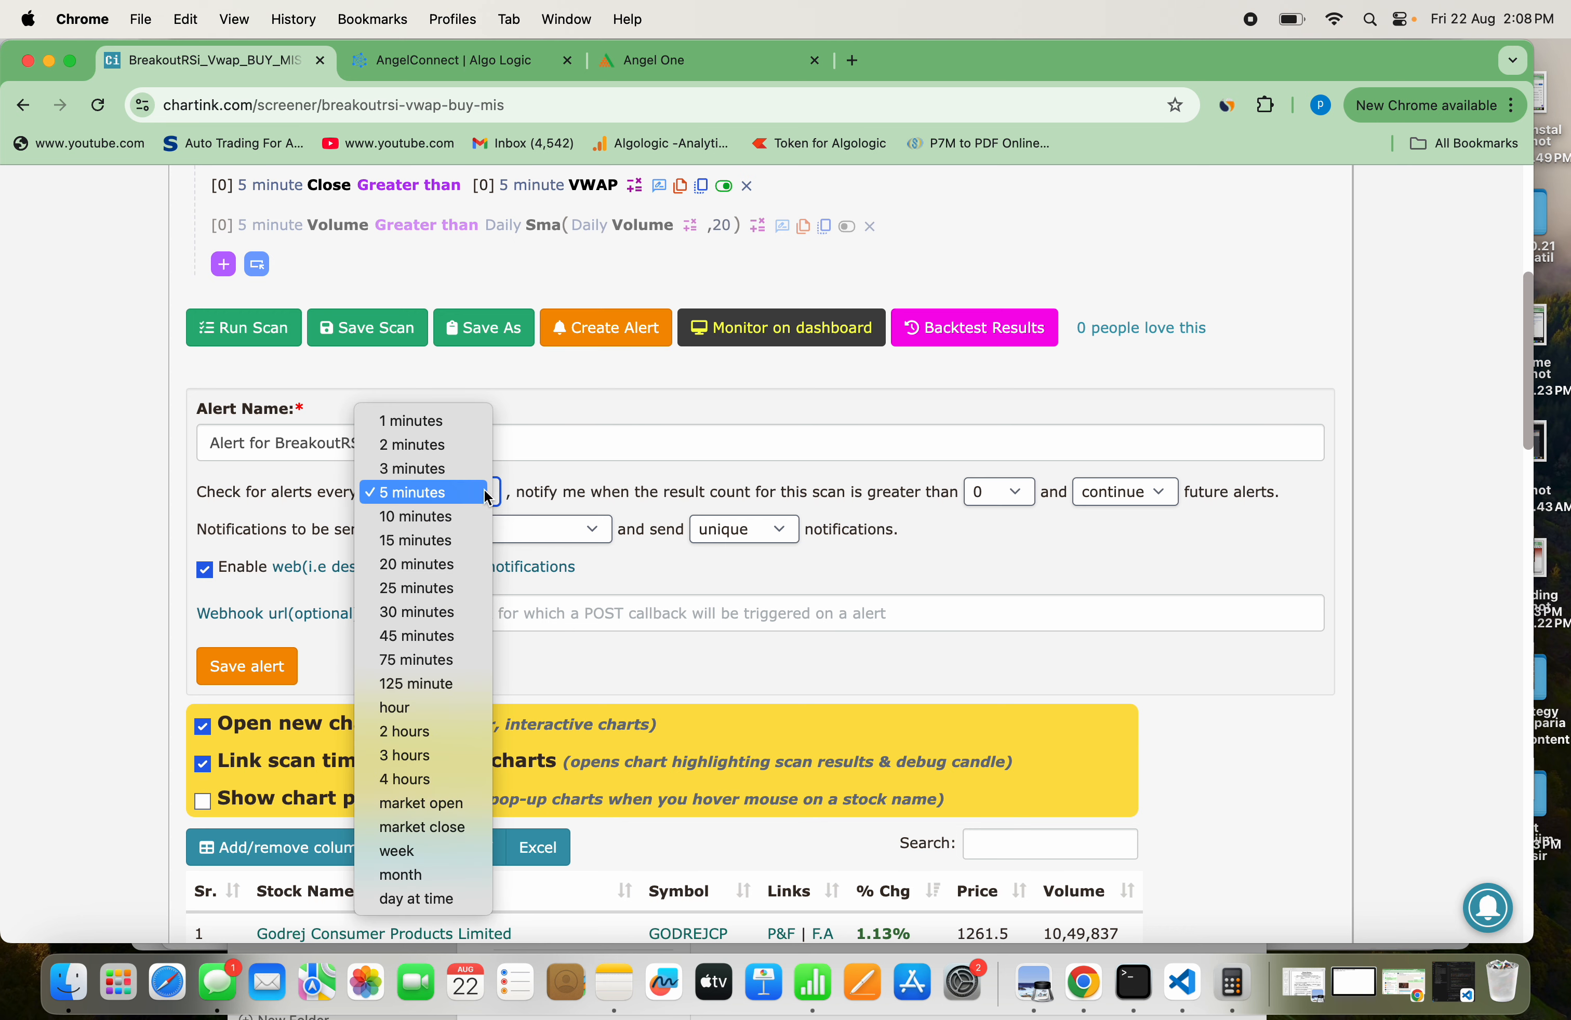
{"action": "left_click", "coordinate": [465, 421]}
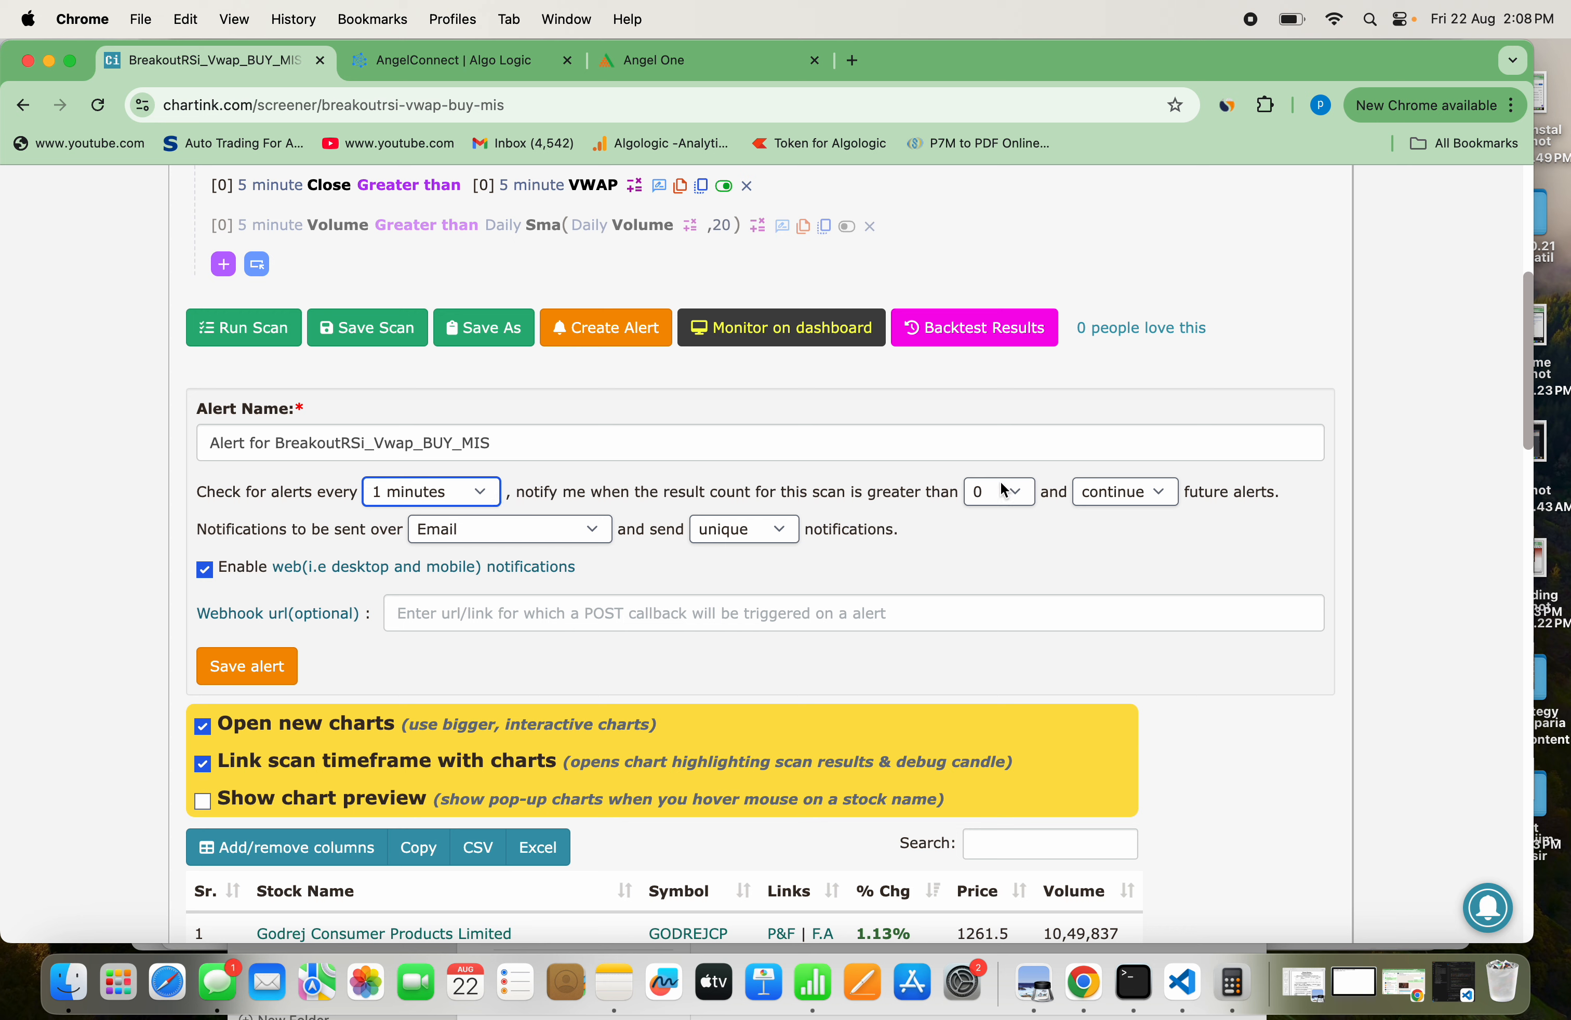
Set the alert's notifications to be sent over Desktop/Mobile (web) and keep them unique
{"action": "left_click", "coordinate": [594, 538]}
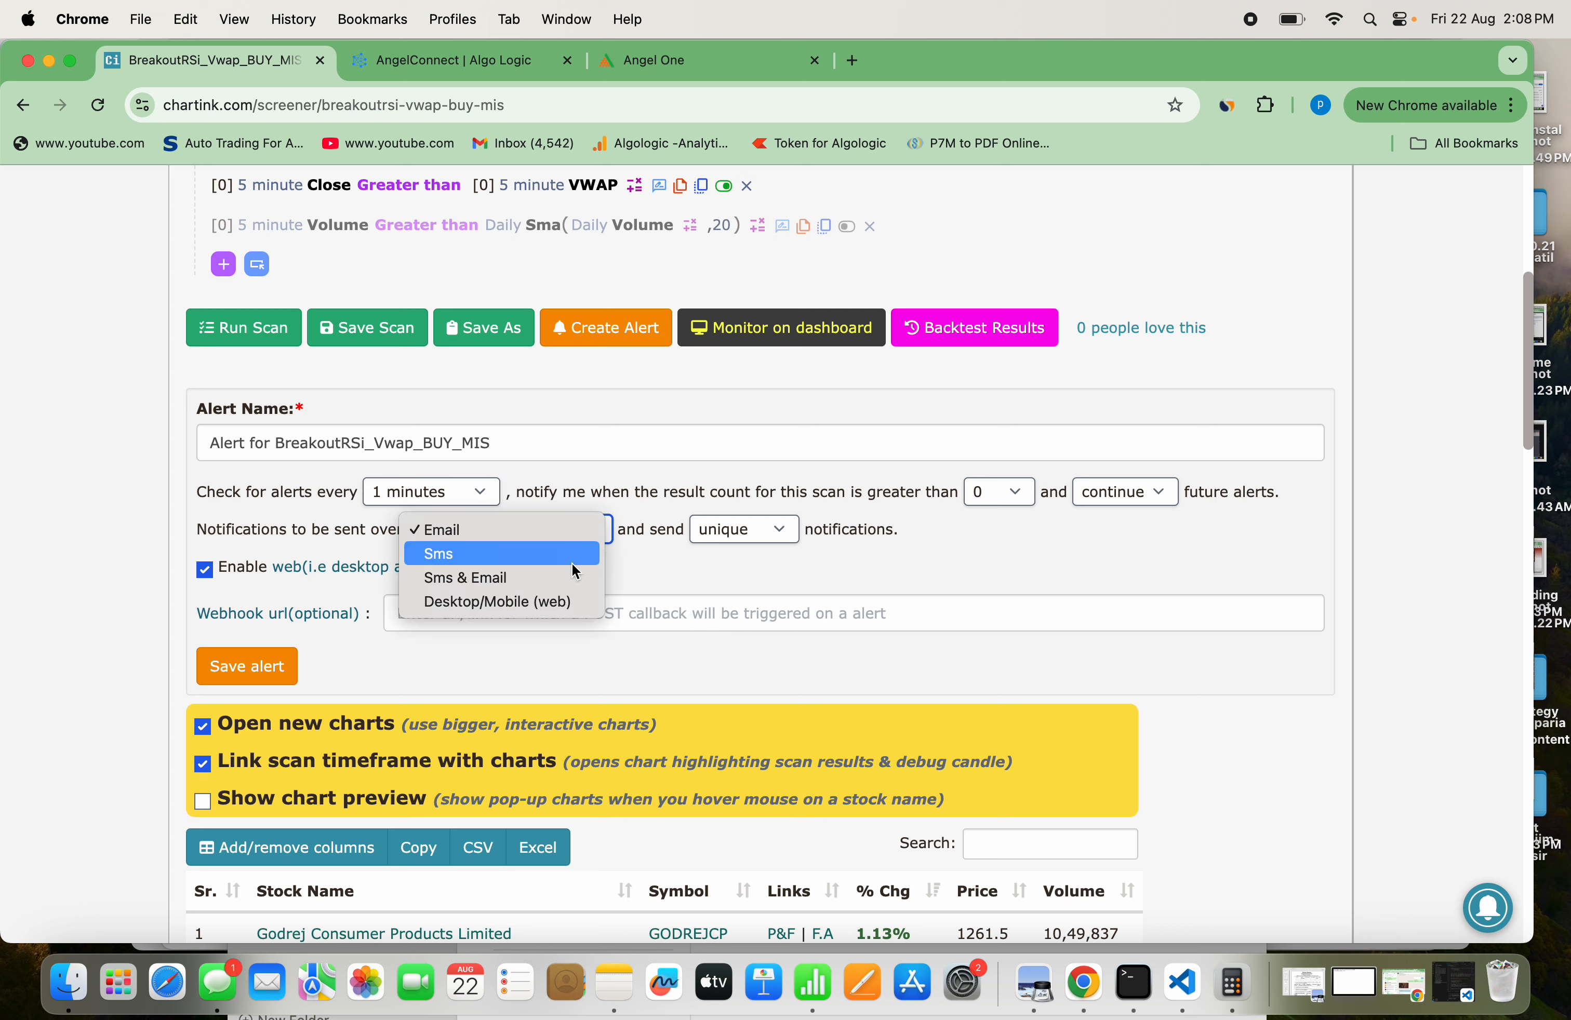
{"action": "left_click", "coordinate": [555, 603]}
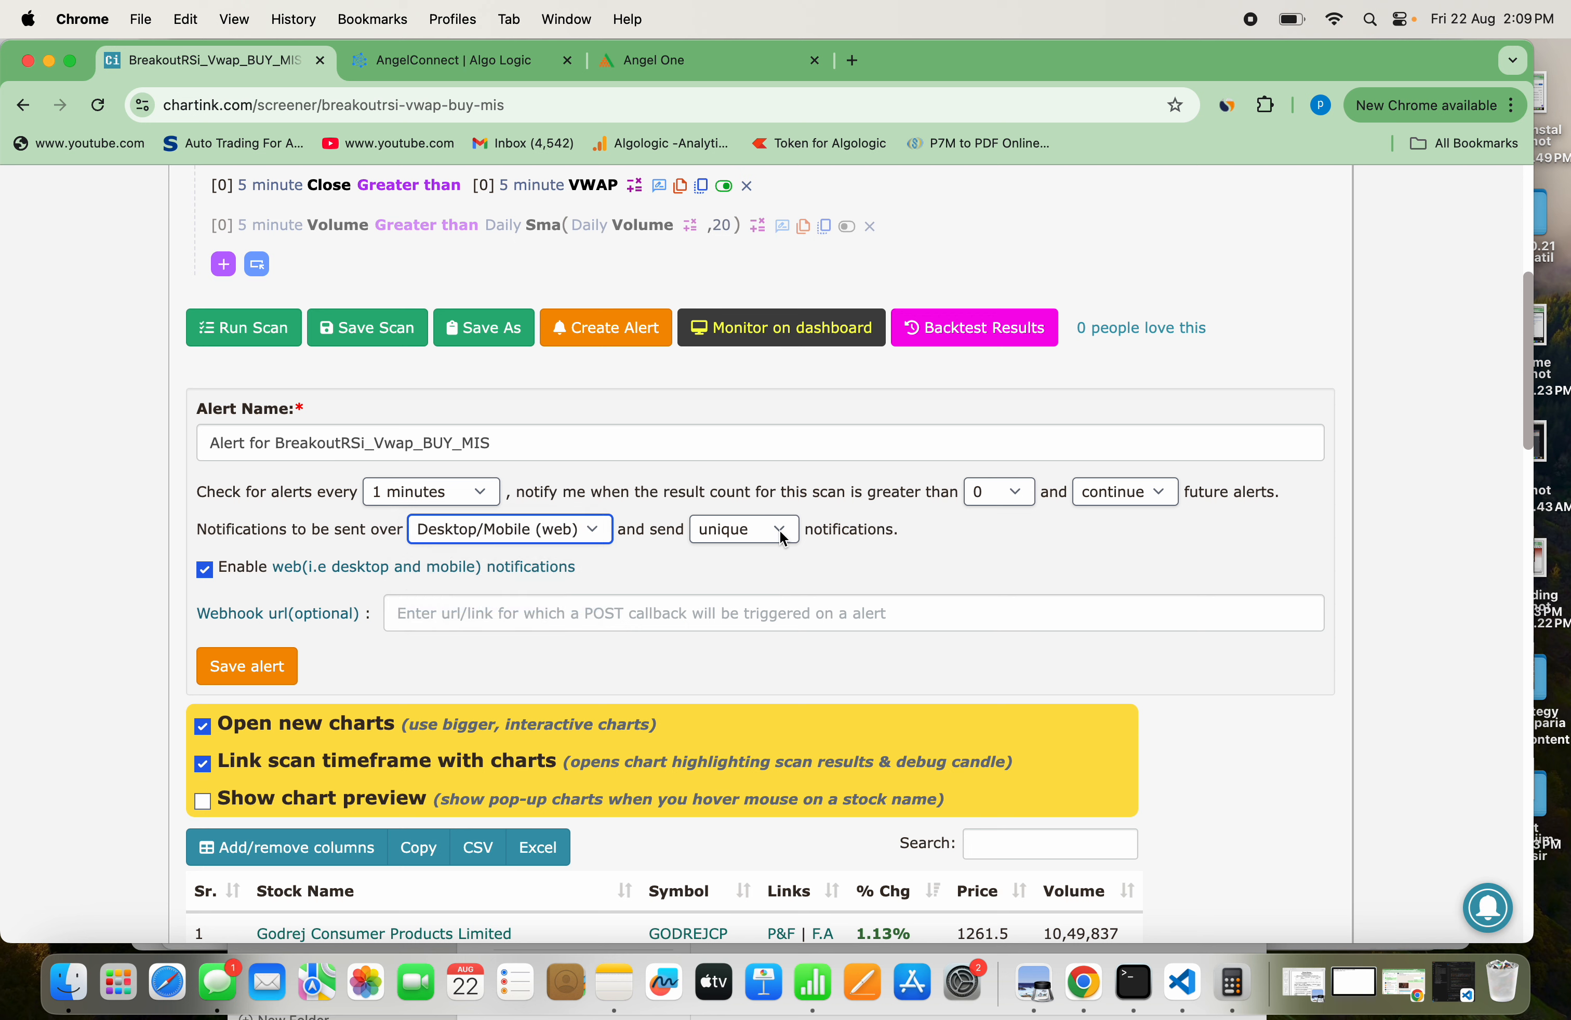
{"action": "left_click", "coordinate": [750, 541]}
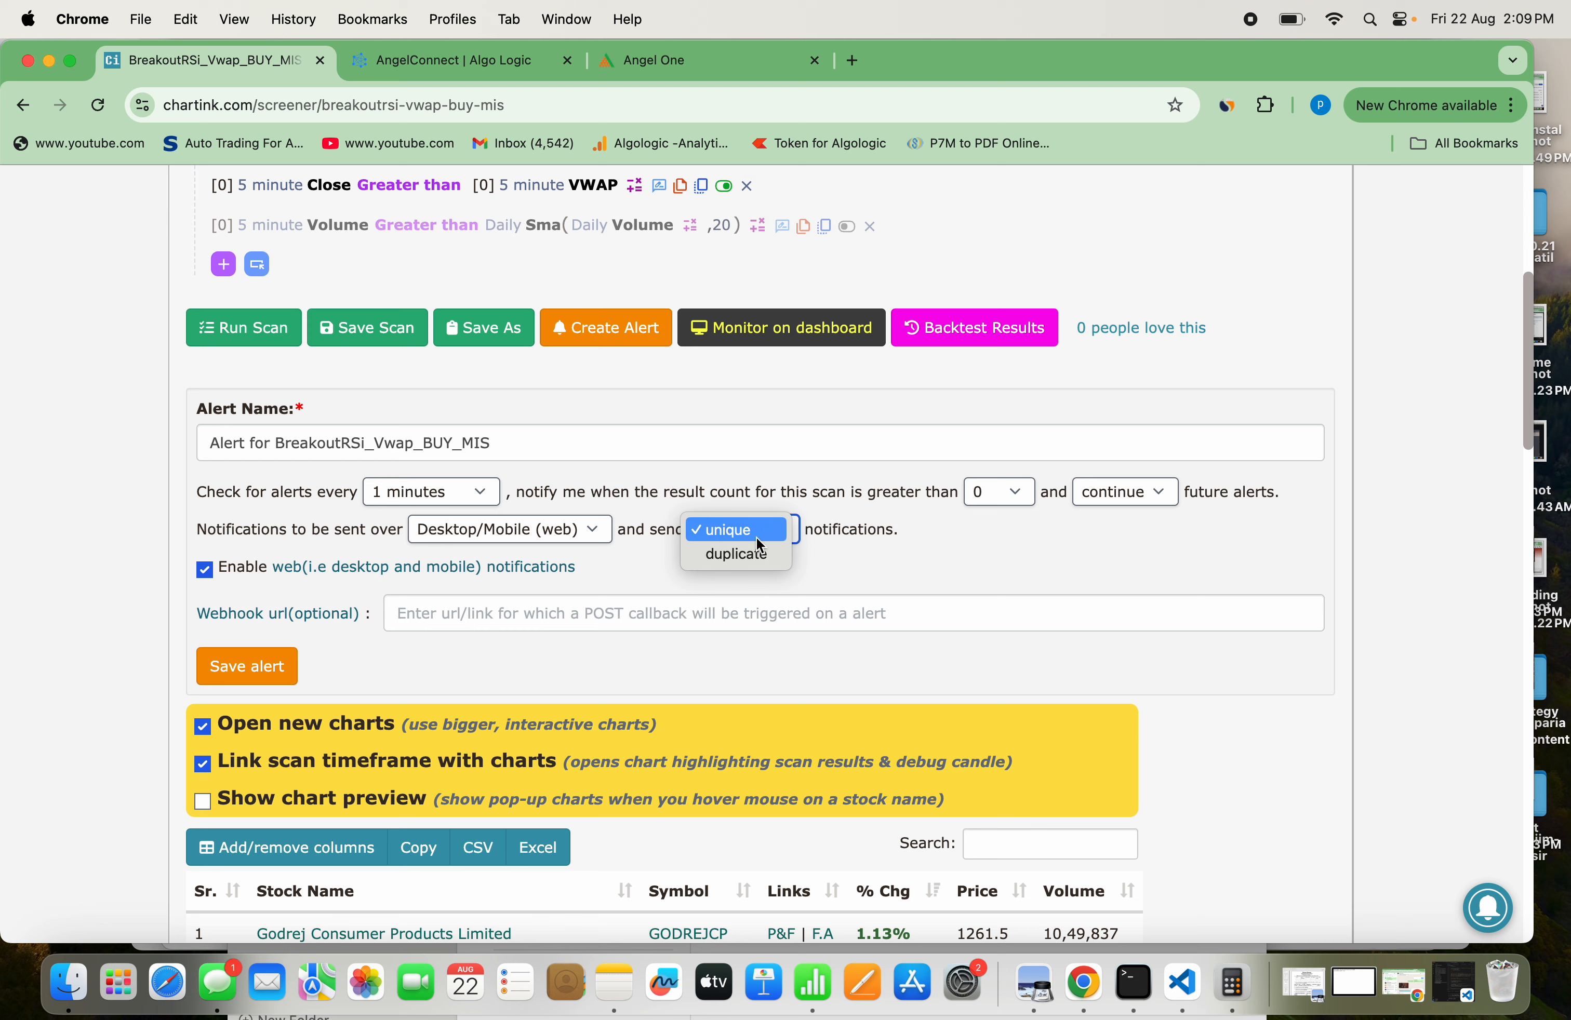
{"action": "left_click", "coordinate": [759, 538]}
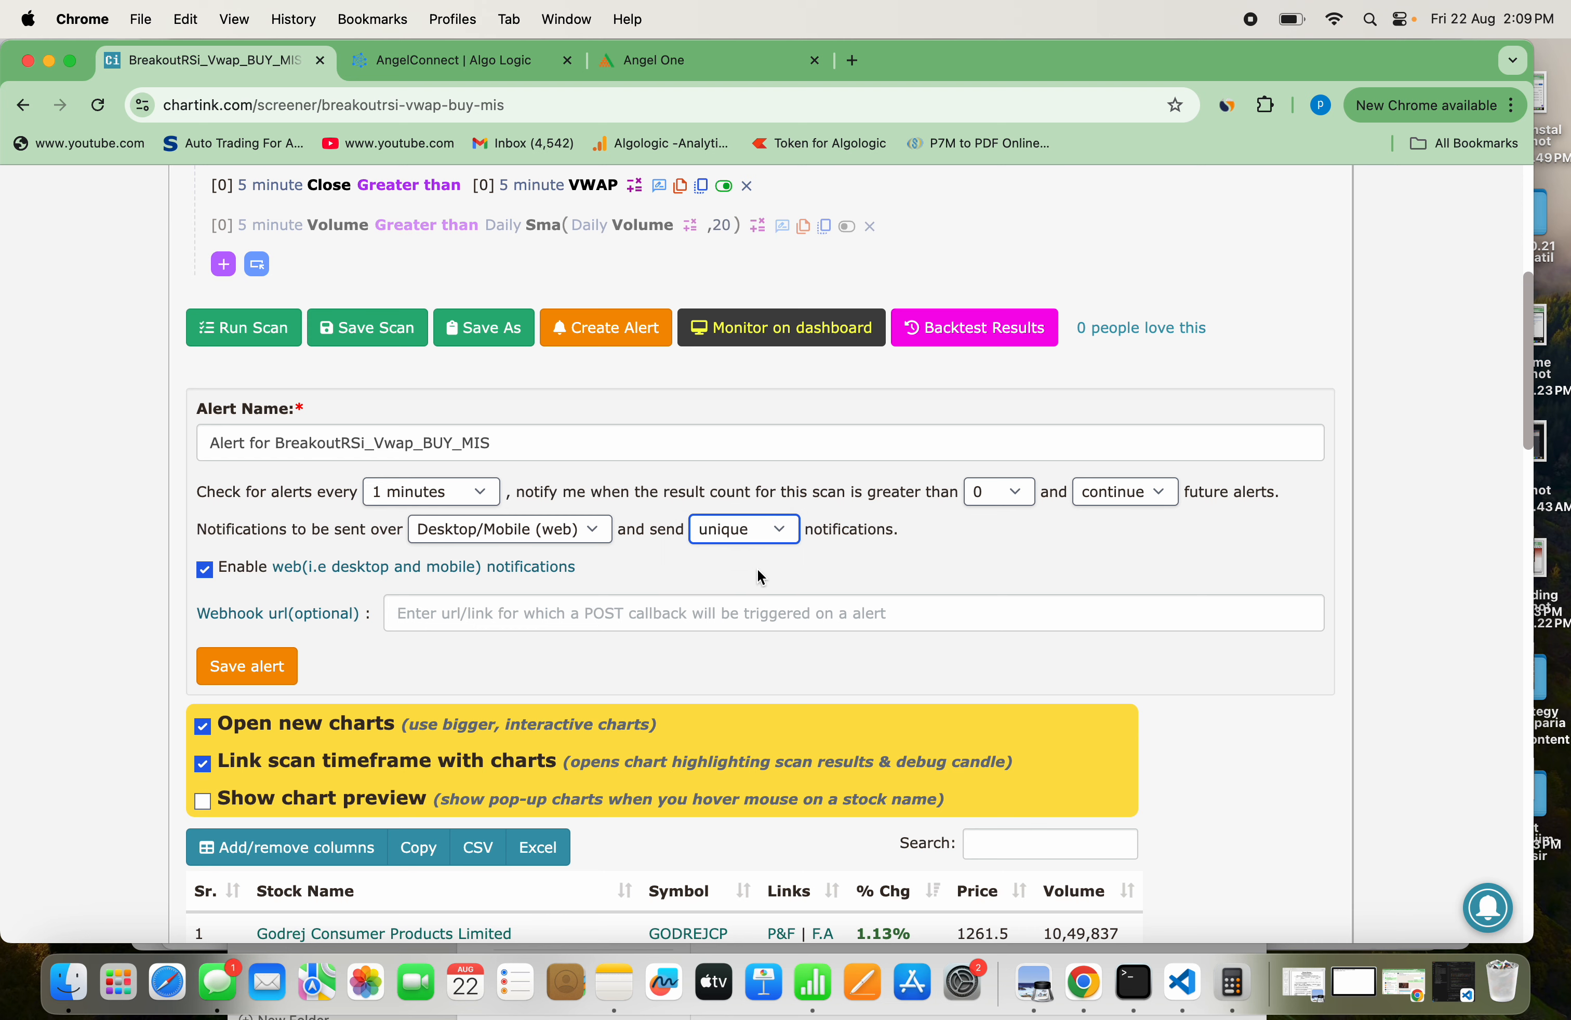
Switch to Notes and copy the full webhook URL from the "Charting Webhook URL" note
{"action": "scroll", "coordinate": [761, 578], "scroll_direction": "down", "scroll_amount": 3}
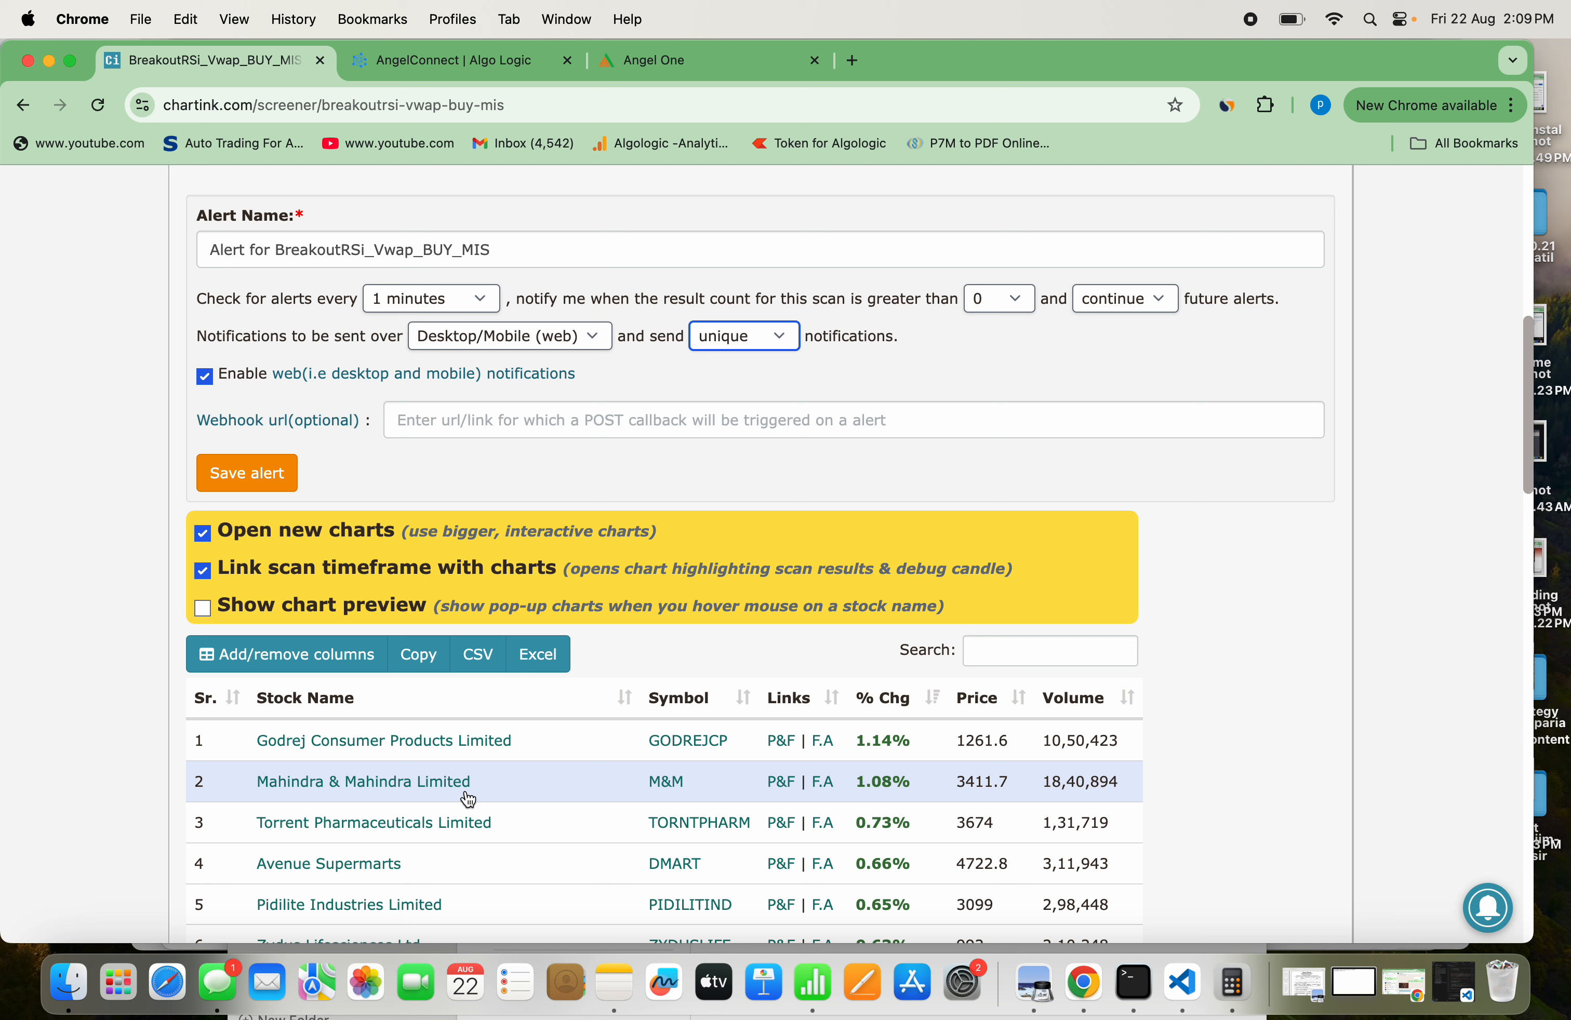
{"action": "left_click", "coordinate": [549, 425]}
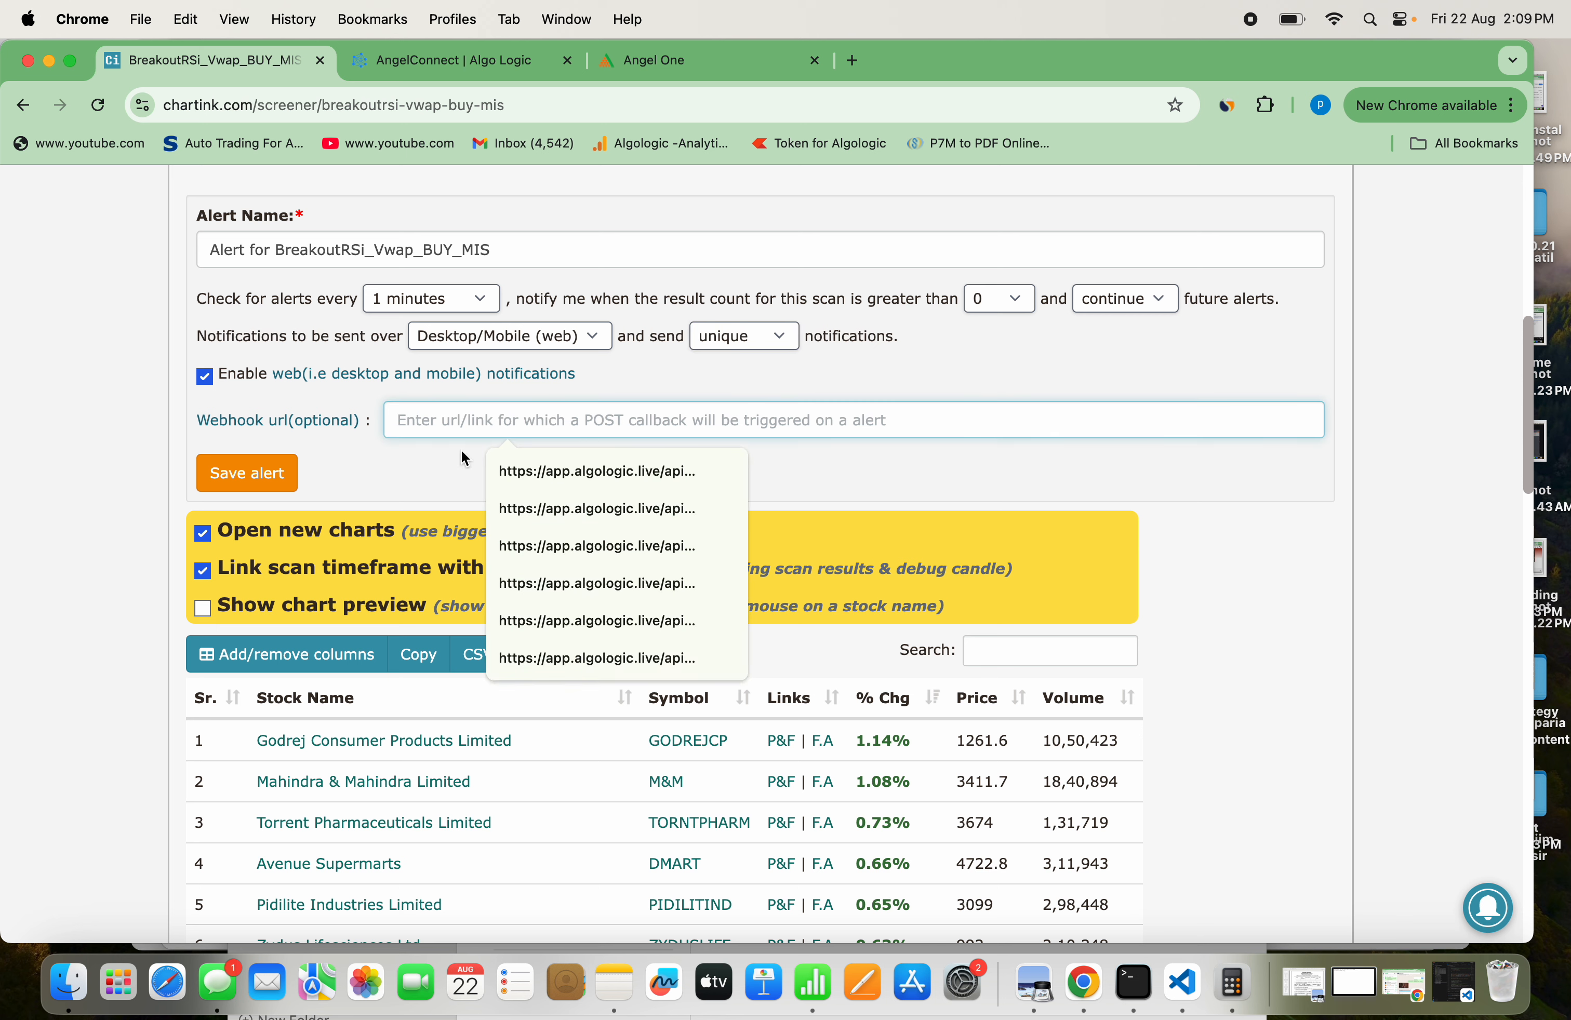
{"action": "left_click", "coordinate": [436, 456]}
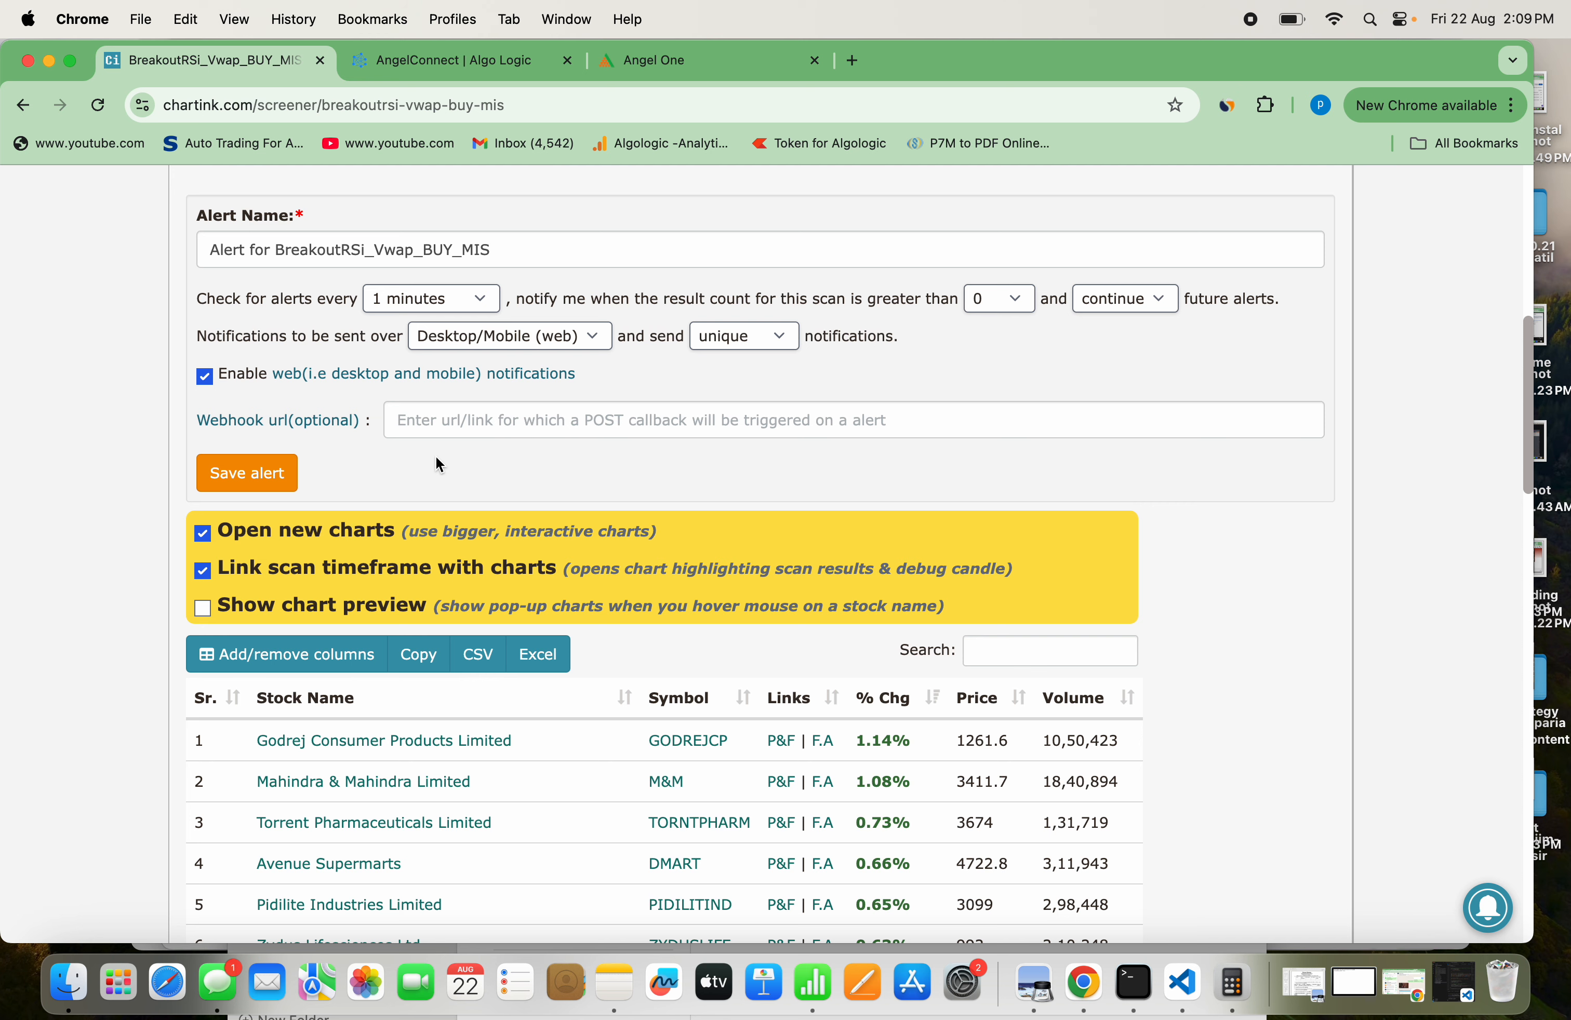
{"action": "left_click", "coordinate": [615, 984]}
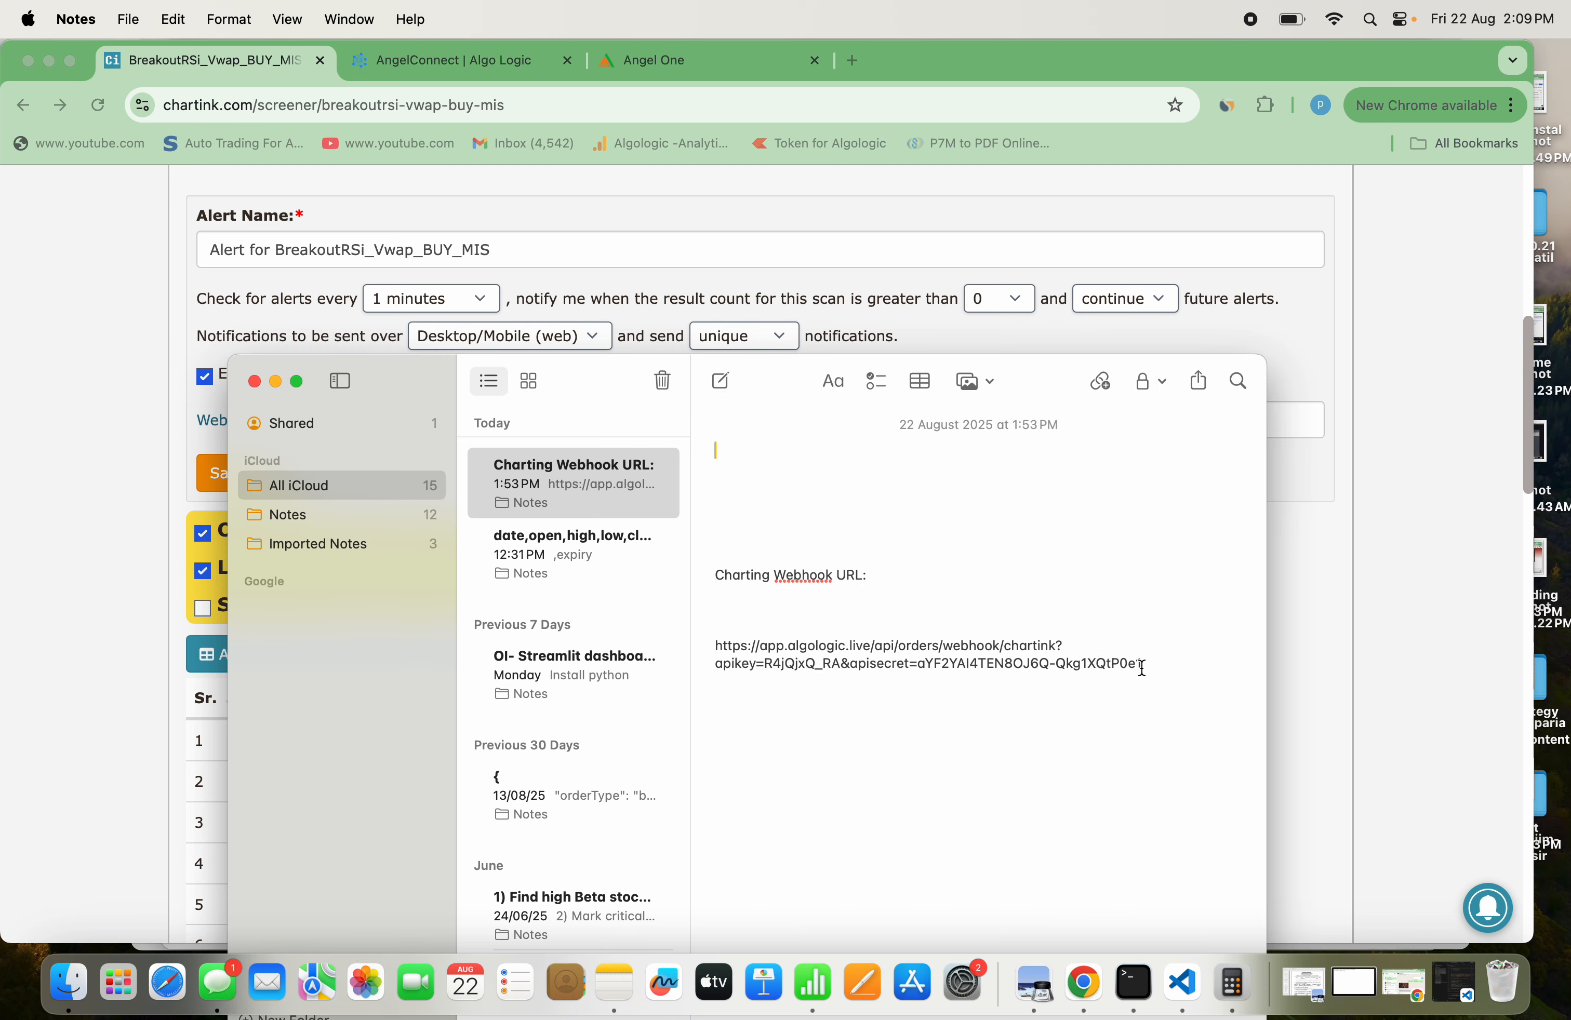
{"action": "left_click_drag", "start_coordinate": [1141, 666], "coordinate": [707, 646]}
{"action": "key", "text": "super+c"}
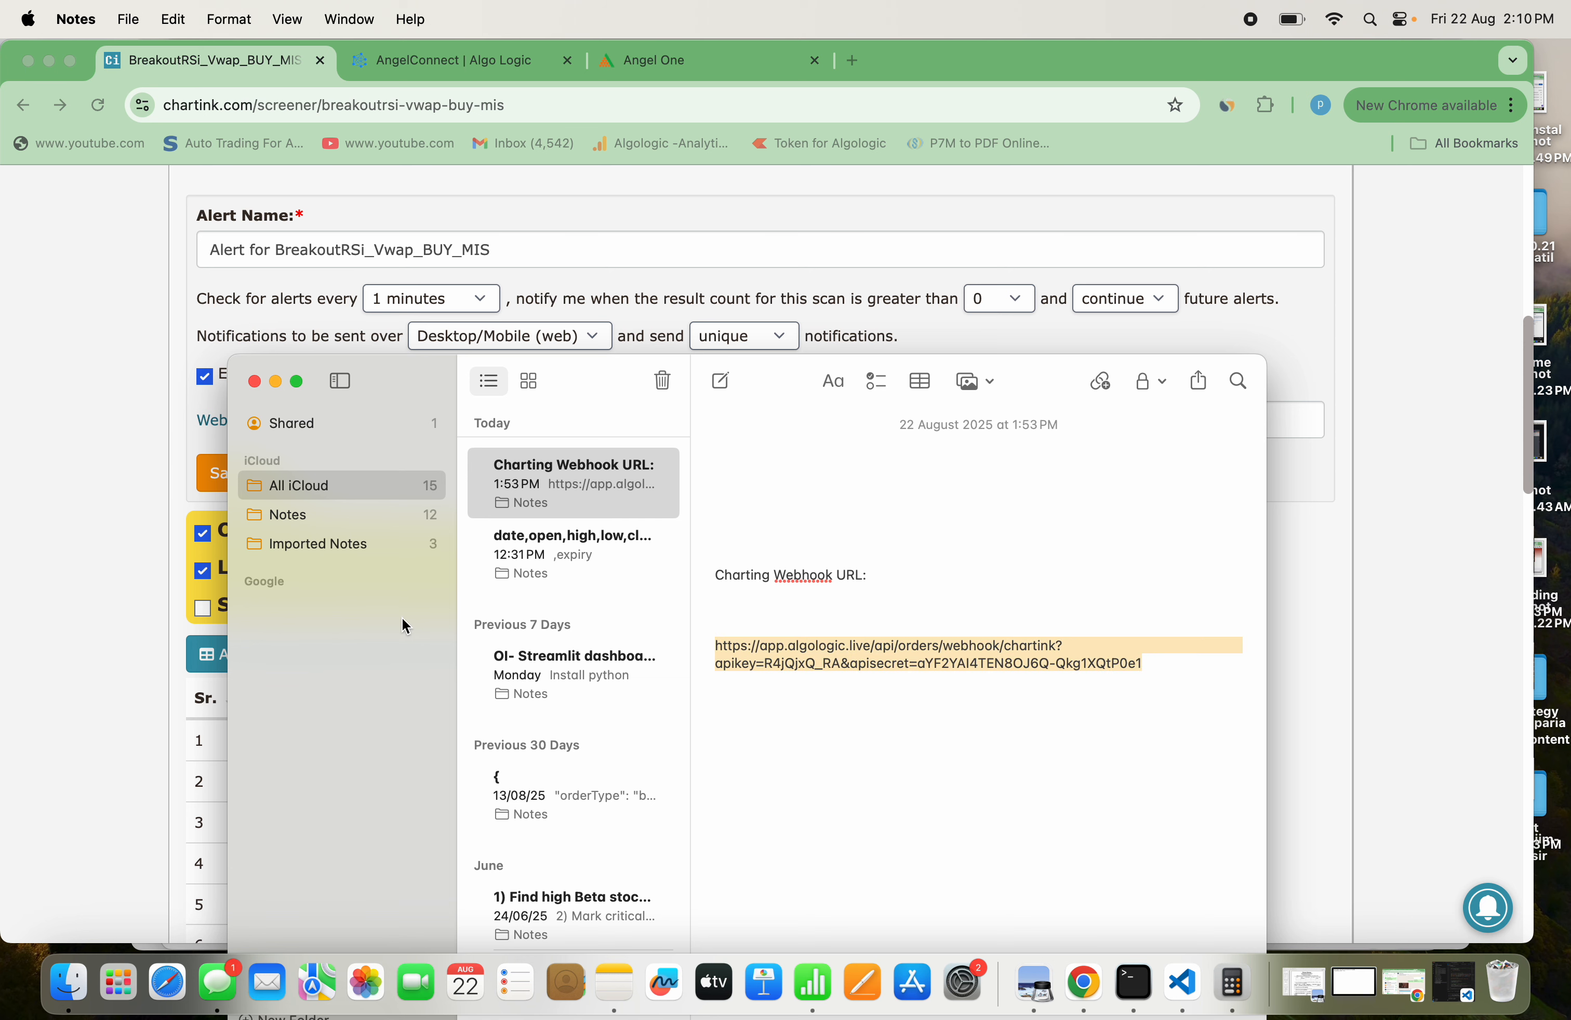
Return to Chartink, paste the webhook URL with its API key and secret into the alert's webhook field, and save the alert
{"action": "left_click", "coordinate": [94, 659]}
{"action": "left_click", "coordinate": [523, 419]}
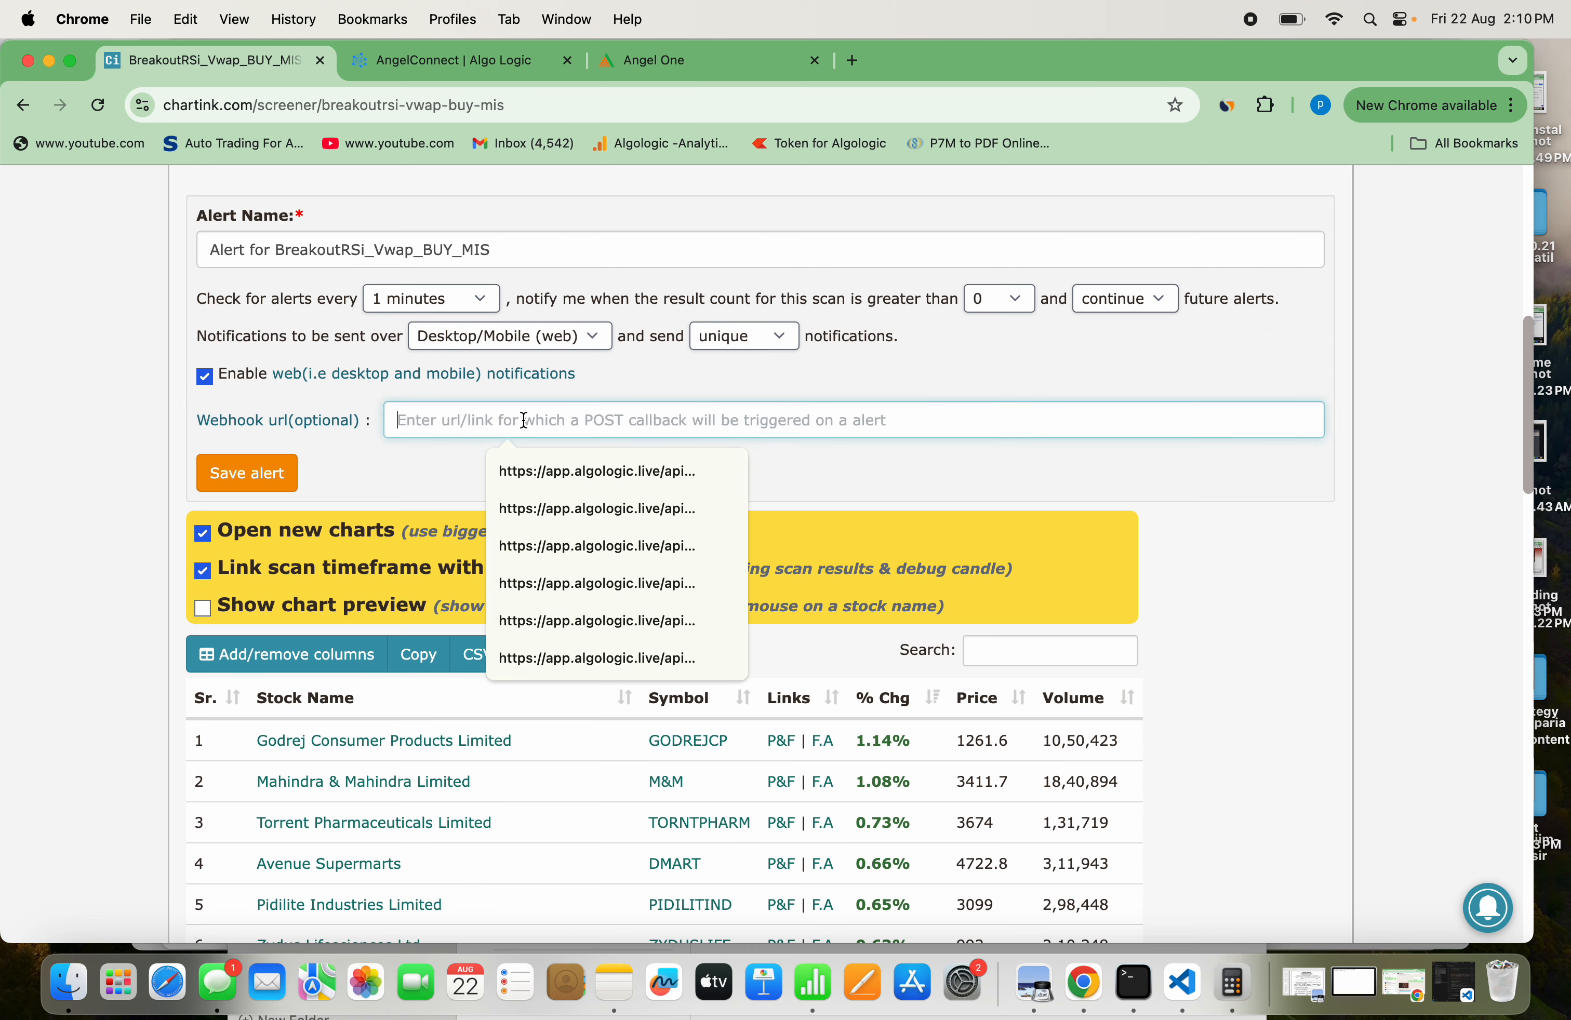
{"action": "key", "text": "super+v"}
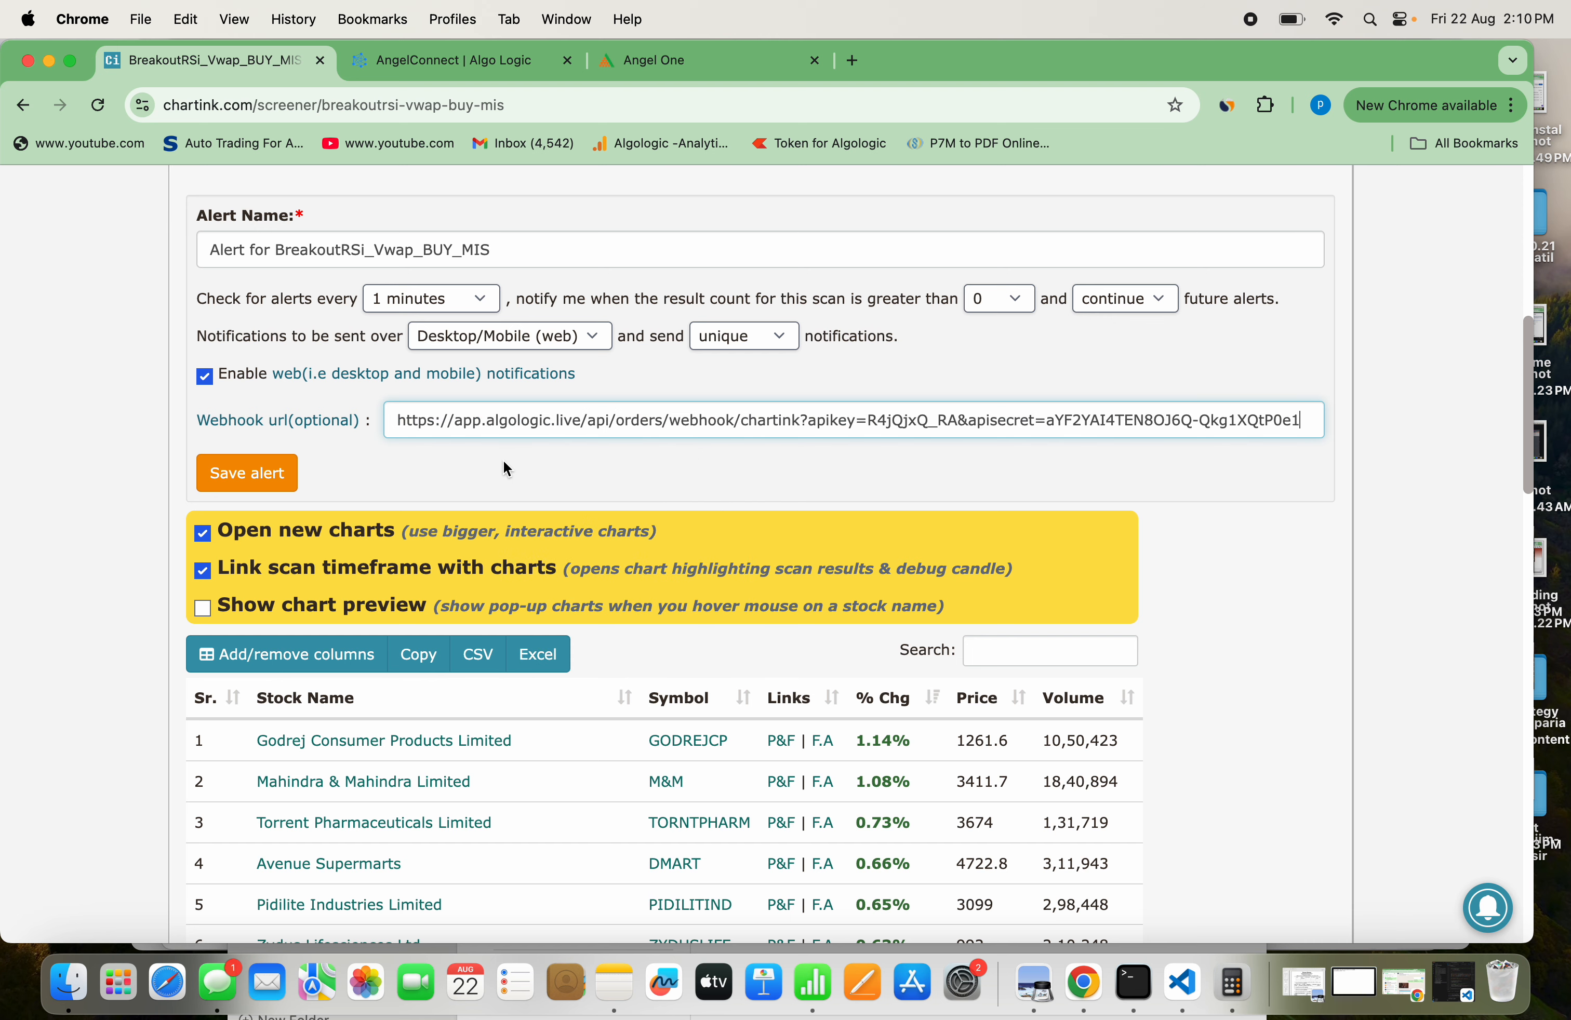
{"action": "left_click", "coordinate": [278, 488]}
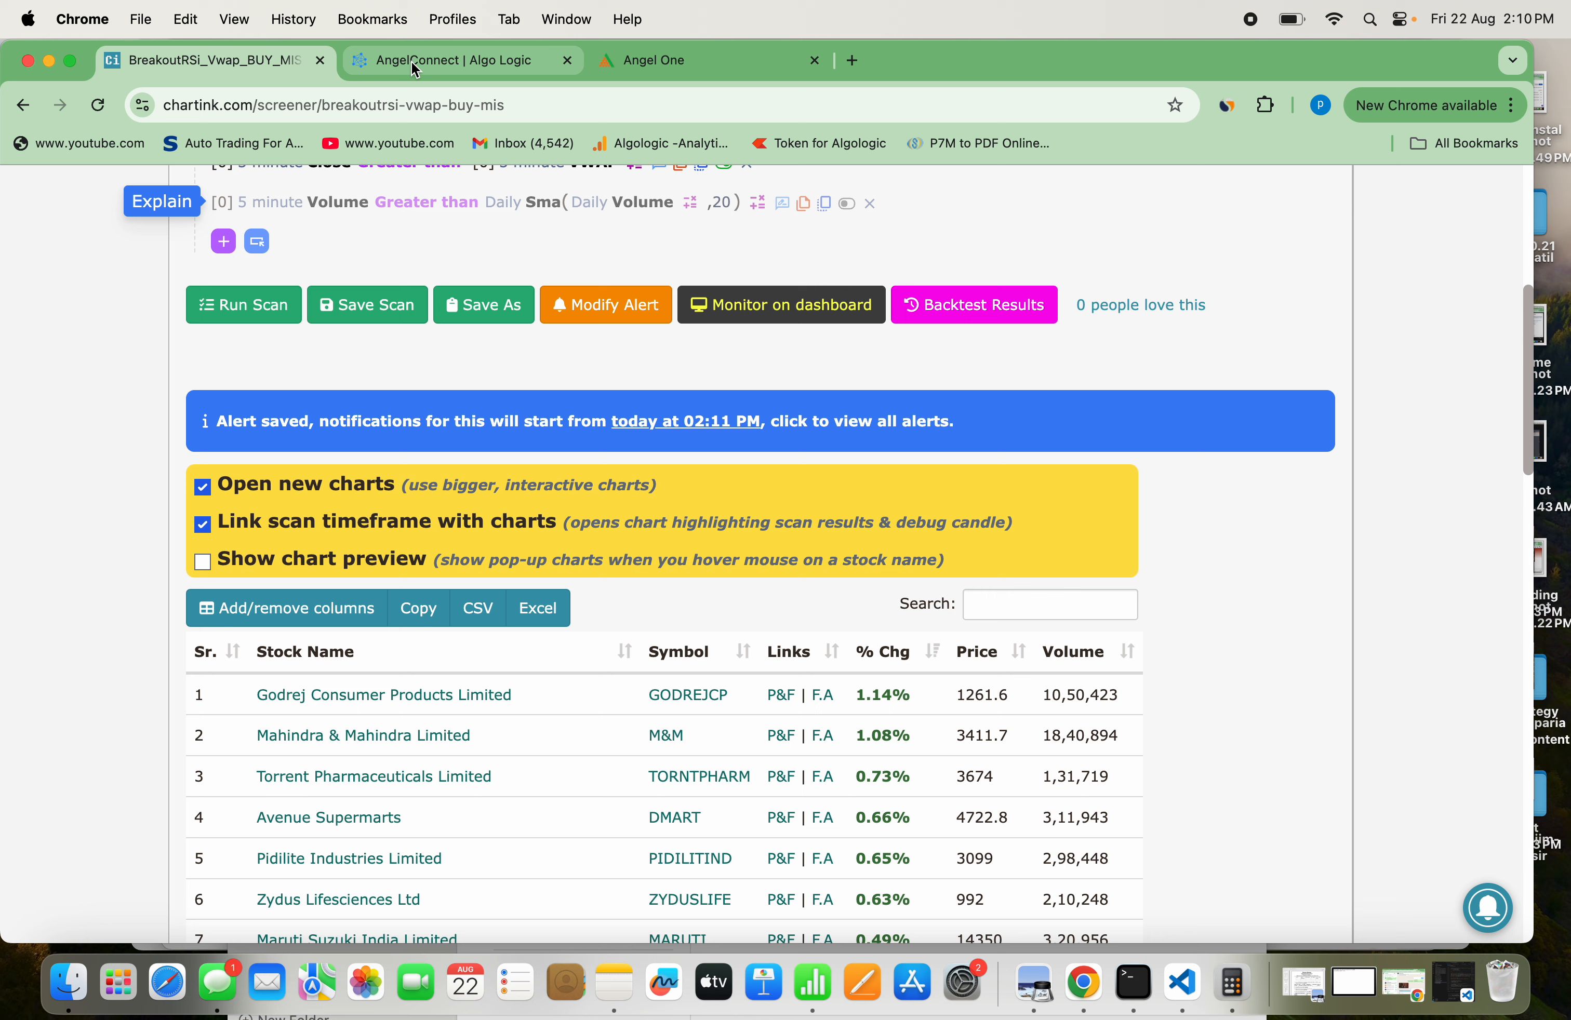
Switch to AlgoLogic, open its dashboard and reload it to check the intraday calls
{"action": "left_click", "coordinate": [416, 66]}
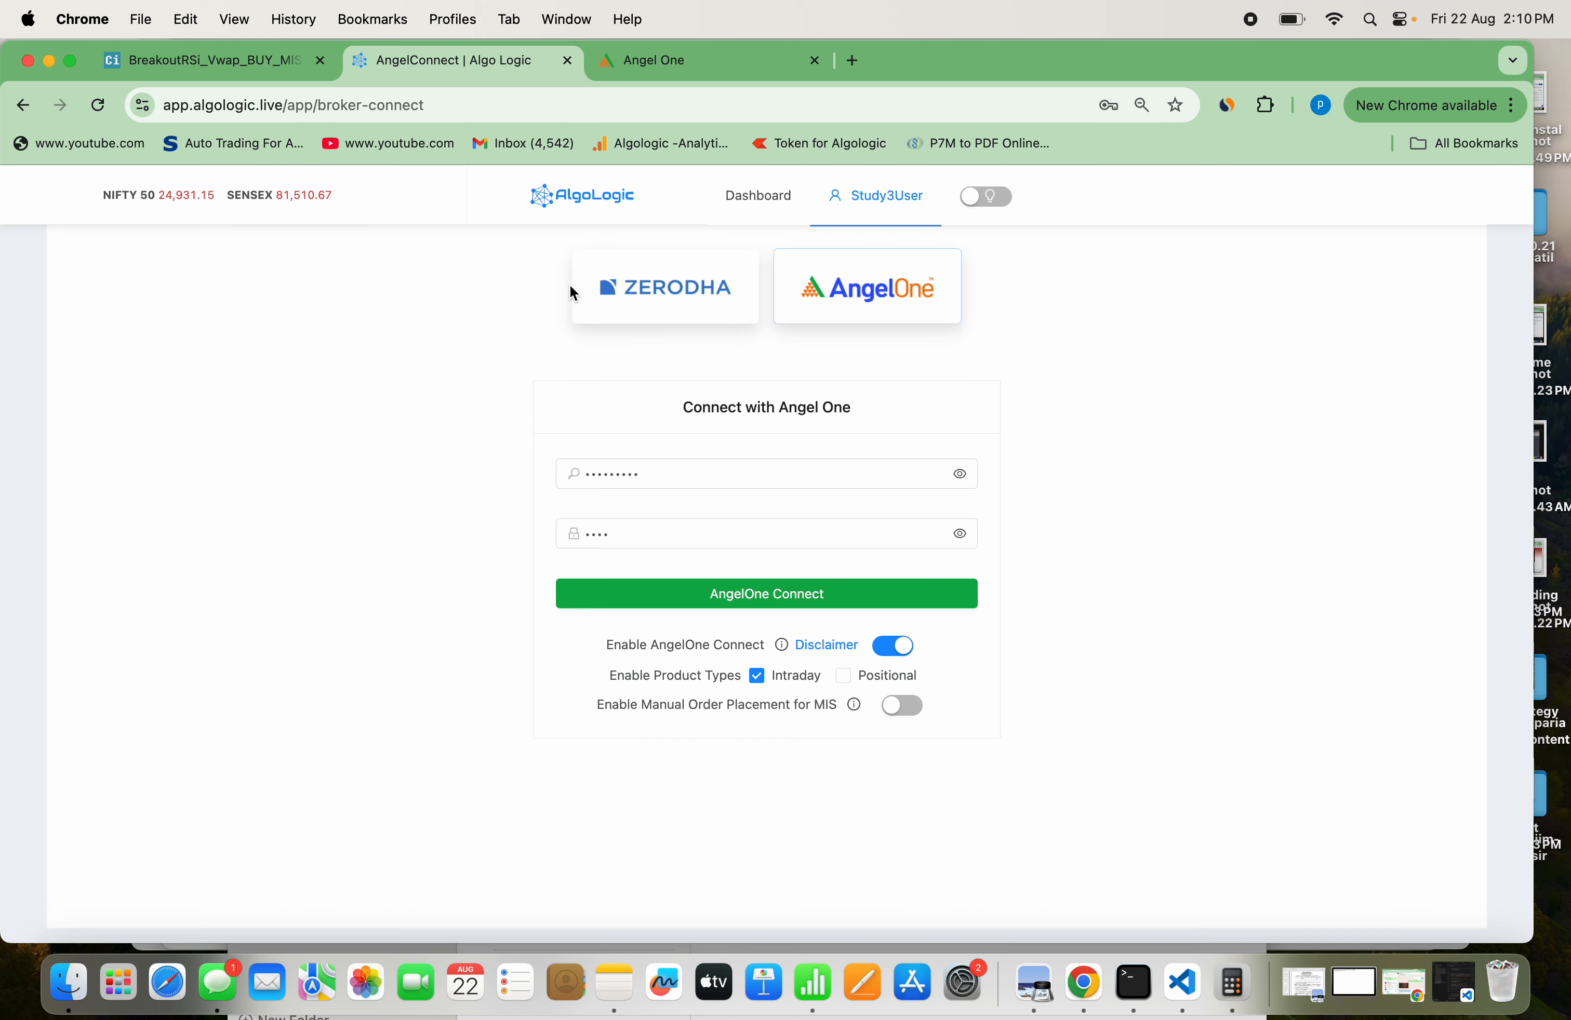
{"action": "left_click", "coordinate": [737, 213]}
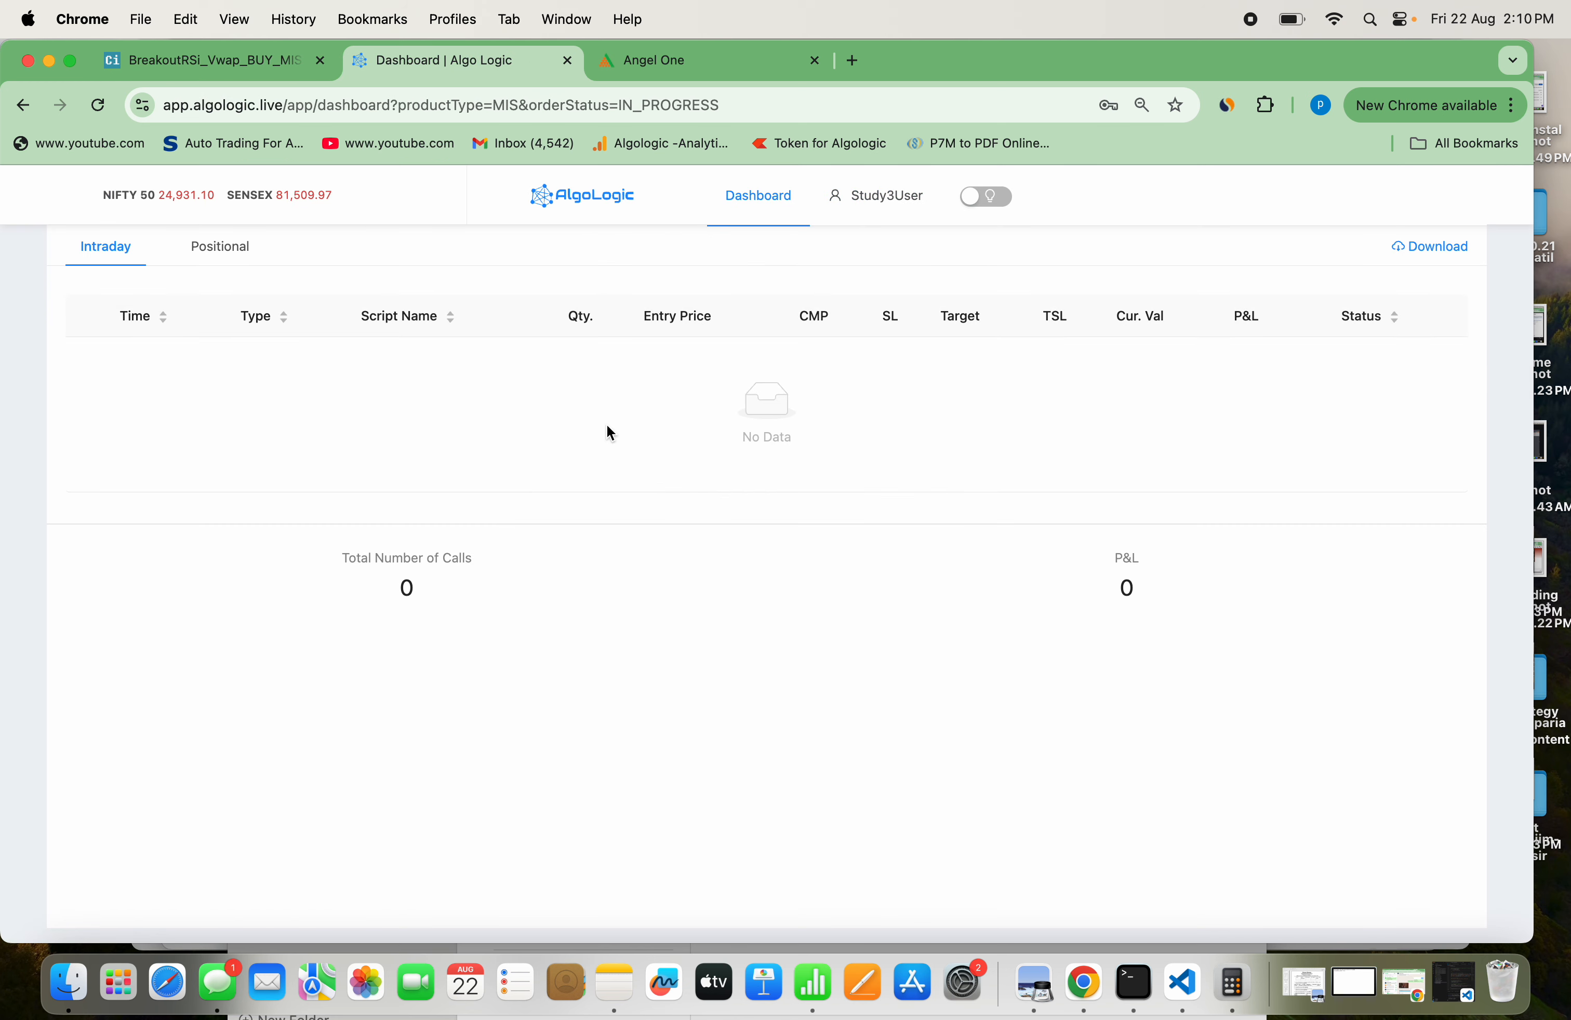
{"action": "left_click", "coordinate": [101, 106]}
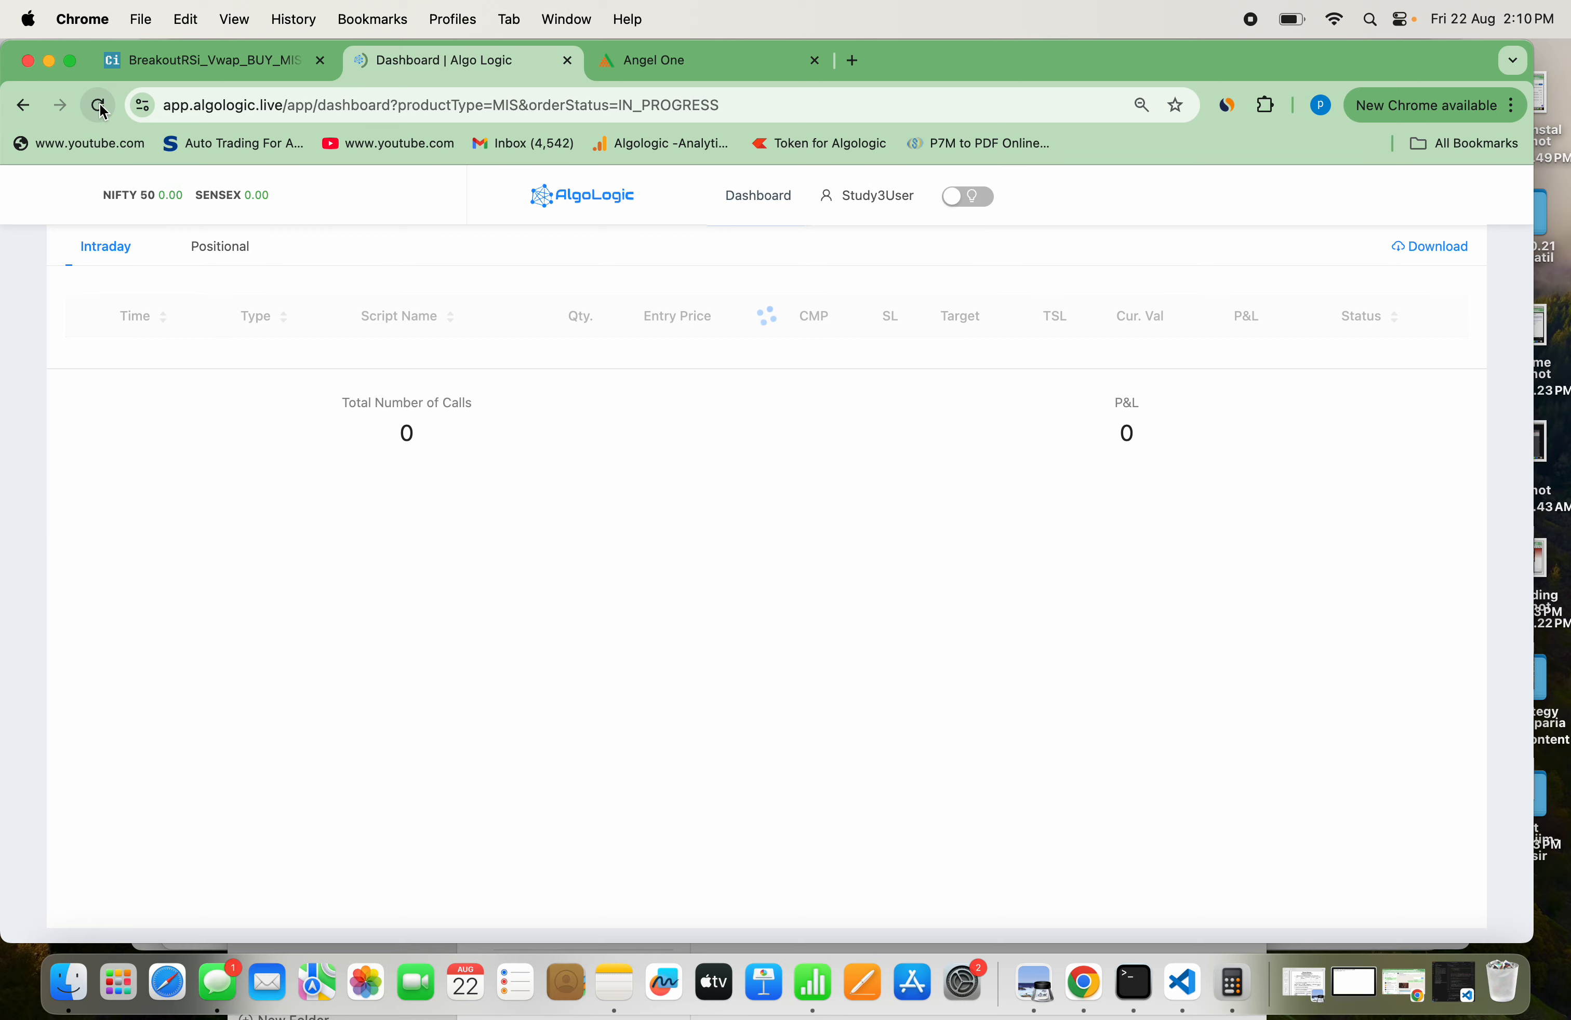
{"action": "key", "text": "XF86AudioRaiseVolume"}
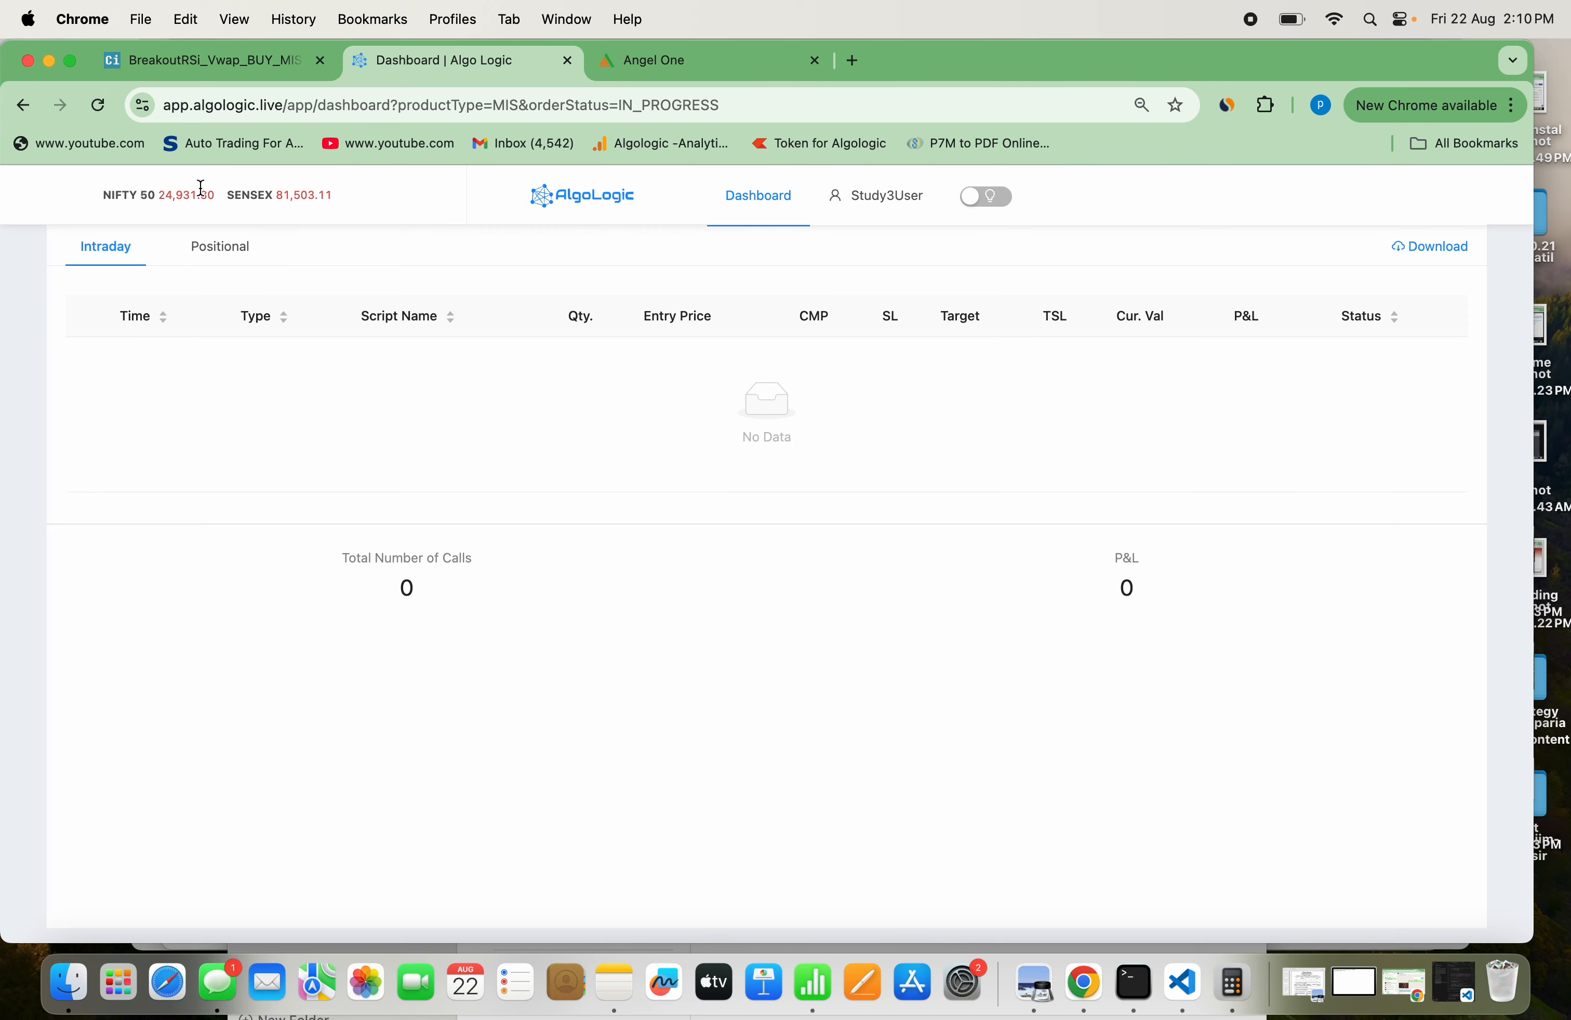
Look through the scan's stock results in Chartink and return to the AlgoLogic dashboard to check for new intraday calls
{"action": "left_click", "coordinate": [207, 60]}
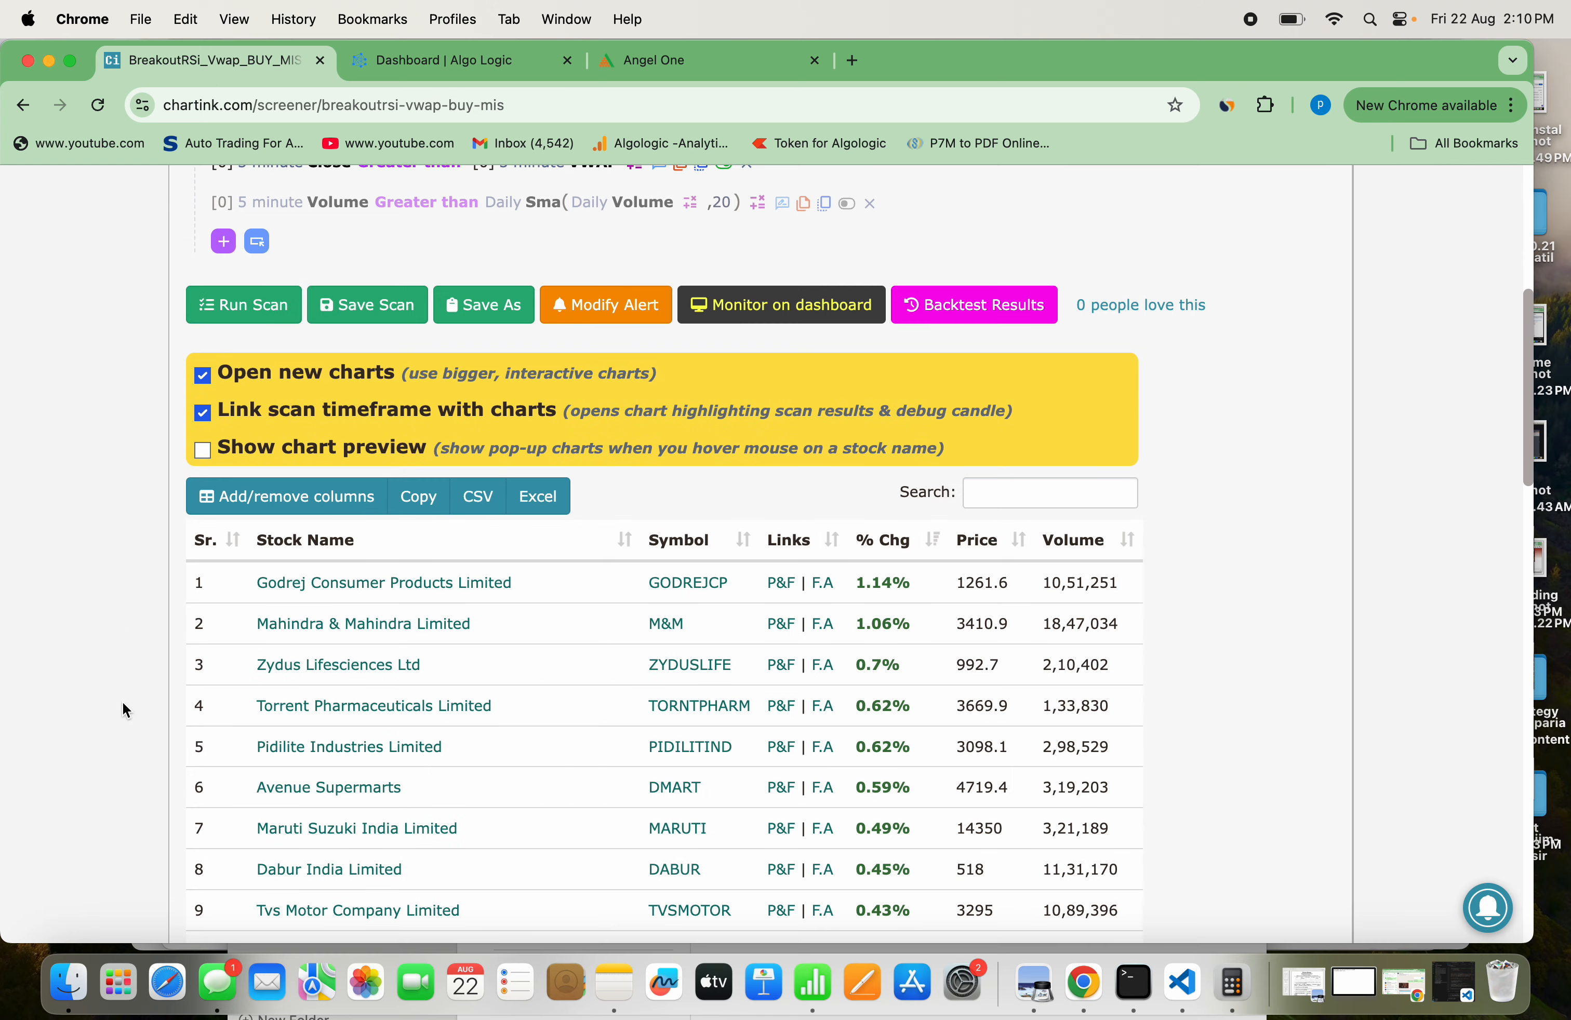
{"action": "scroll", "coordinate": [125, 710], "scroll_direction": "down", "scroll_amount": 10}
{"action": "scroll", "coordinate": [126, 710], "scroll_direction": "up", "scroll_amount": 8}
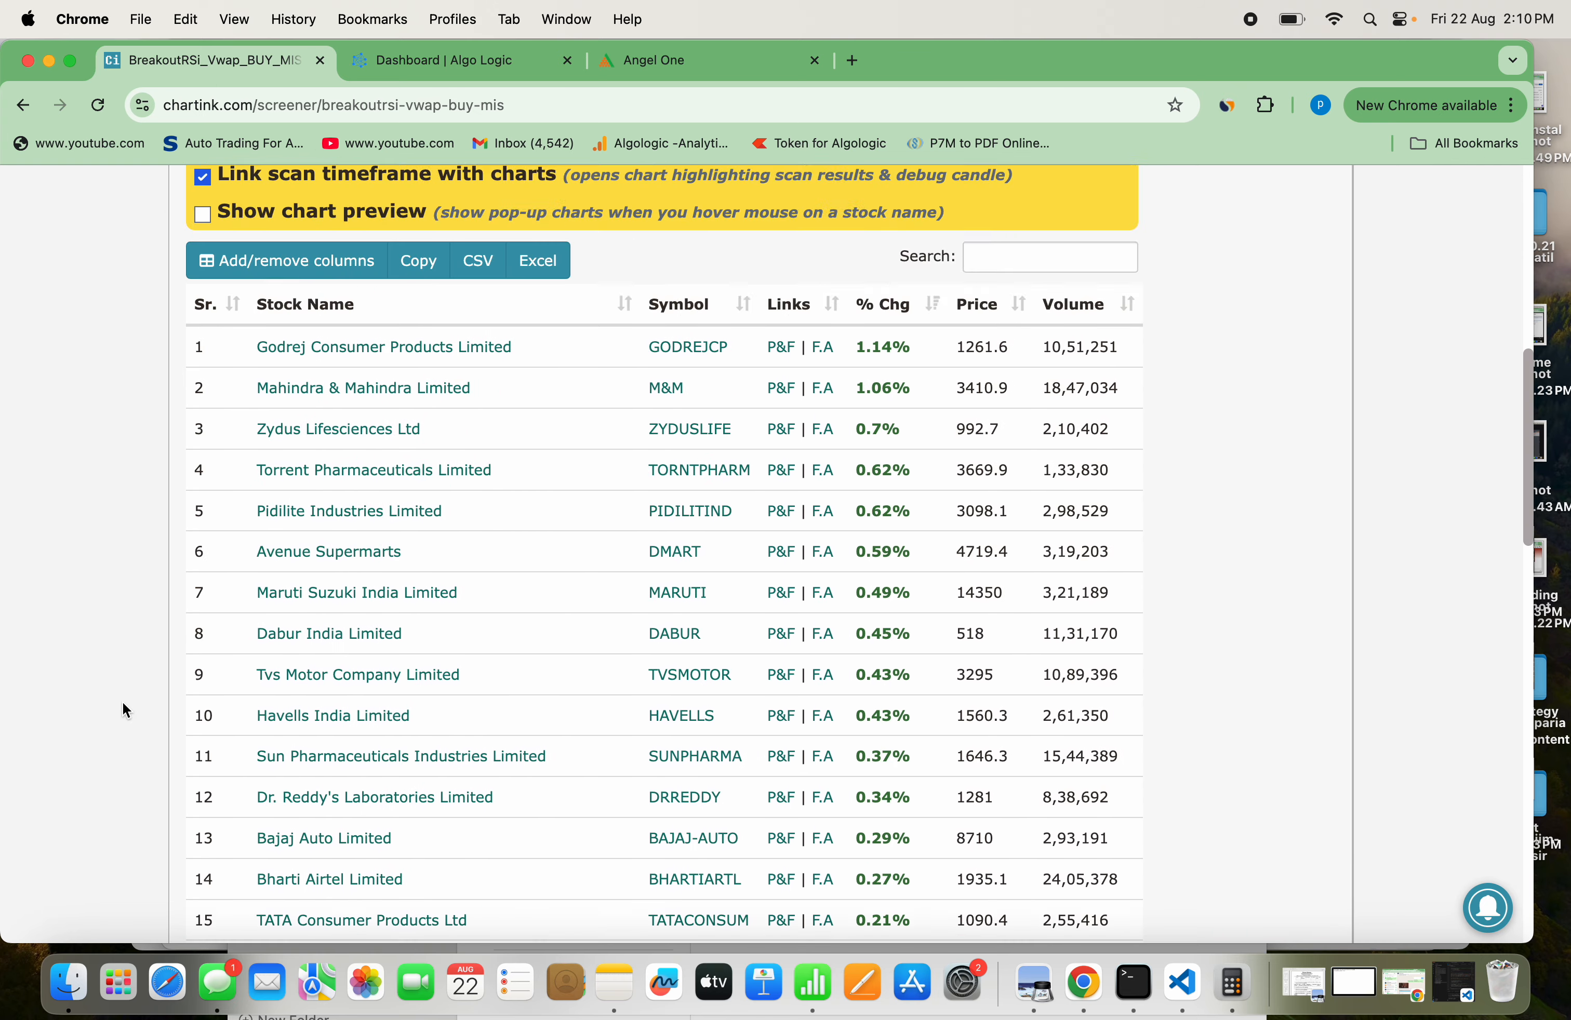
{"action": "scroll", "coordinate": [126, 710], "scroll_direction": "up", "scroll_amount": 4}
{"action": "left_click", "coordinate": [431, 59]}
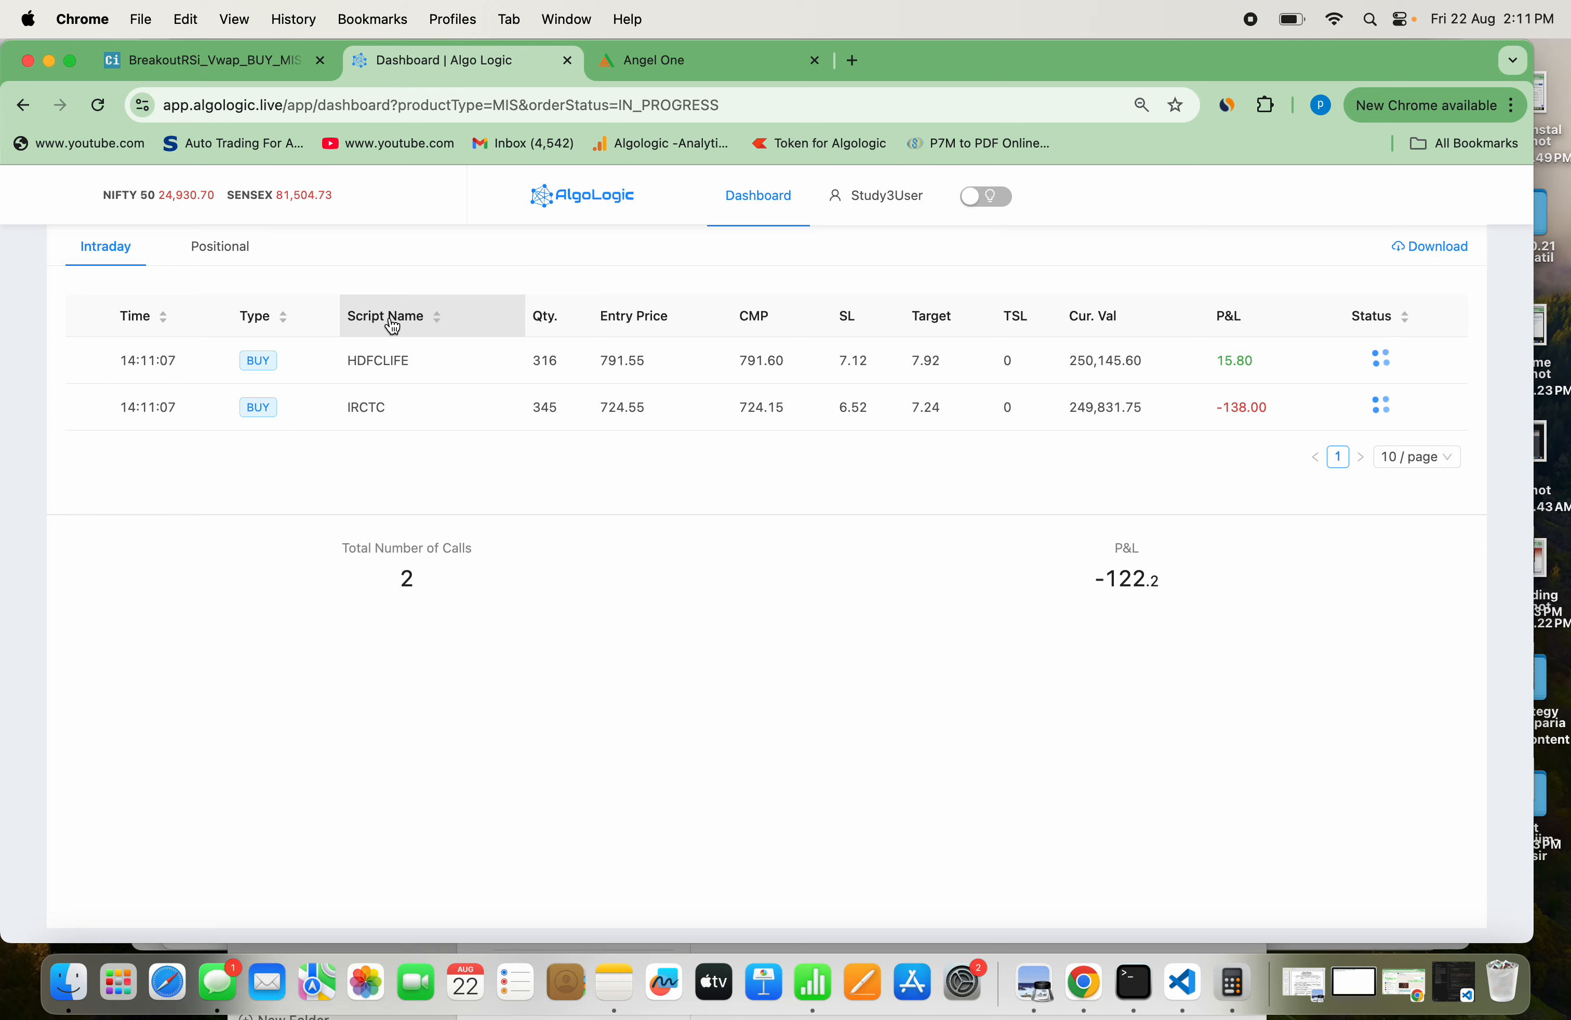
Look for the dashboard's called stocks in the Chartink scan results, then go back to the AlgoLogic dashboard
{"action": "left_click", "coordinate": [228, 61]}
{"action": "scroll", "coordinate": [419, 642], "scroll_direction": "down", "scroll_amount": 10}
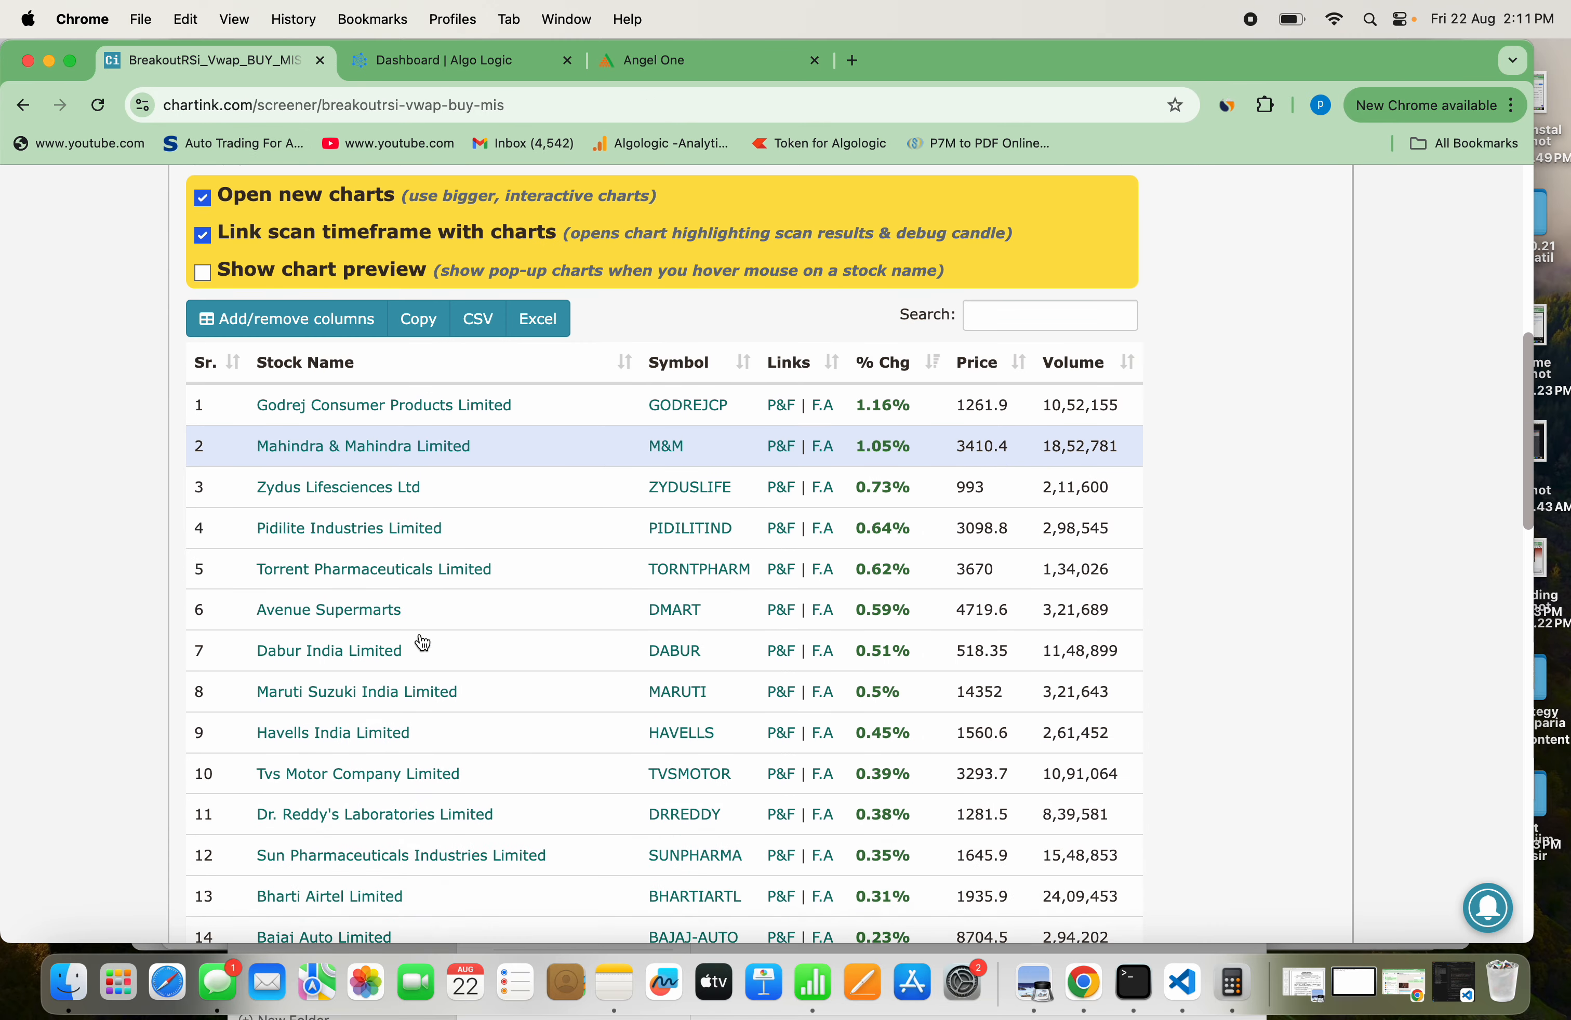
{"action": "scroll", "coordinate": [423, 641], "scroll_direction": "down", "scroll_amount": 3}
{"action": "scroll", "coordinate": [423, 642], "scroll_direction": "up", "scroll_amount": 10}
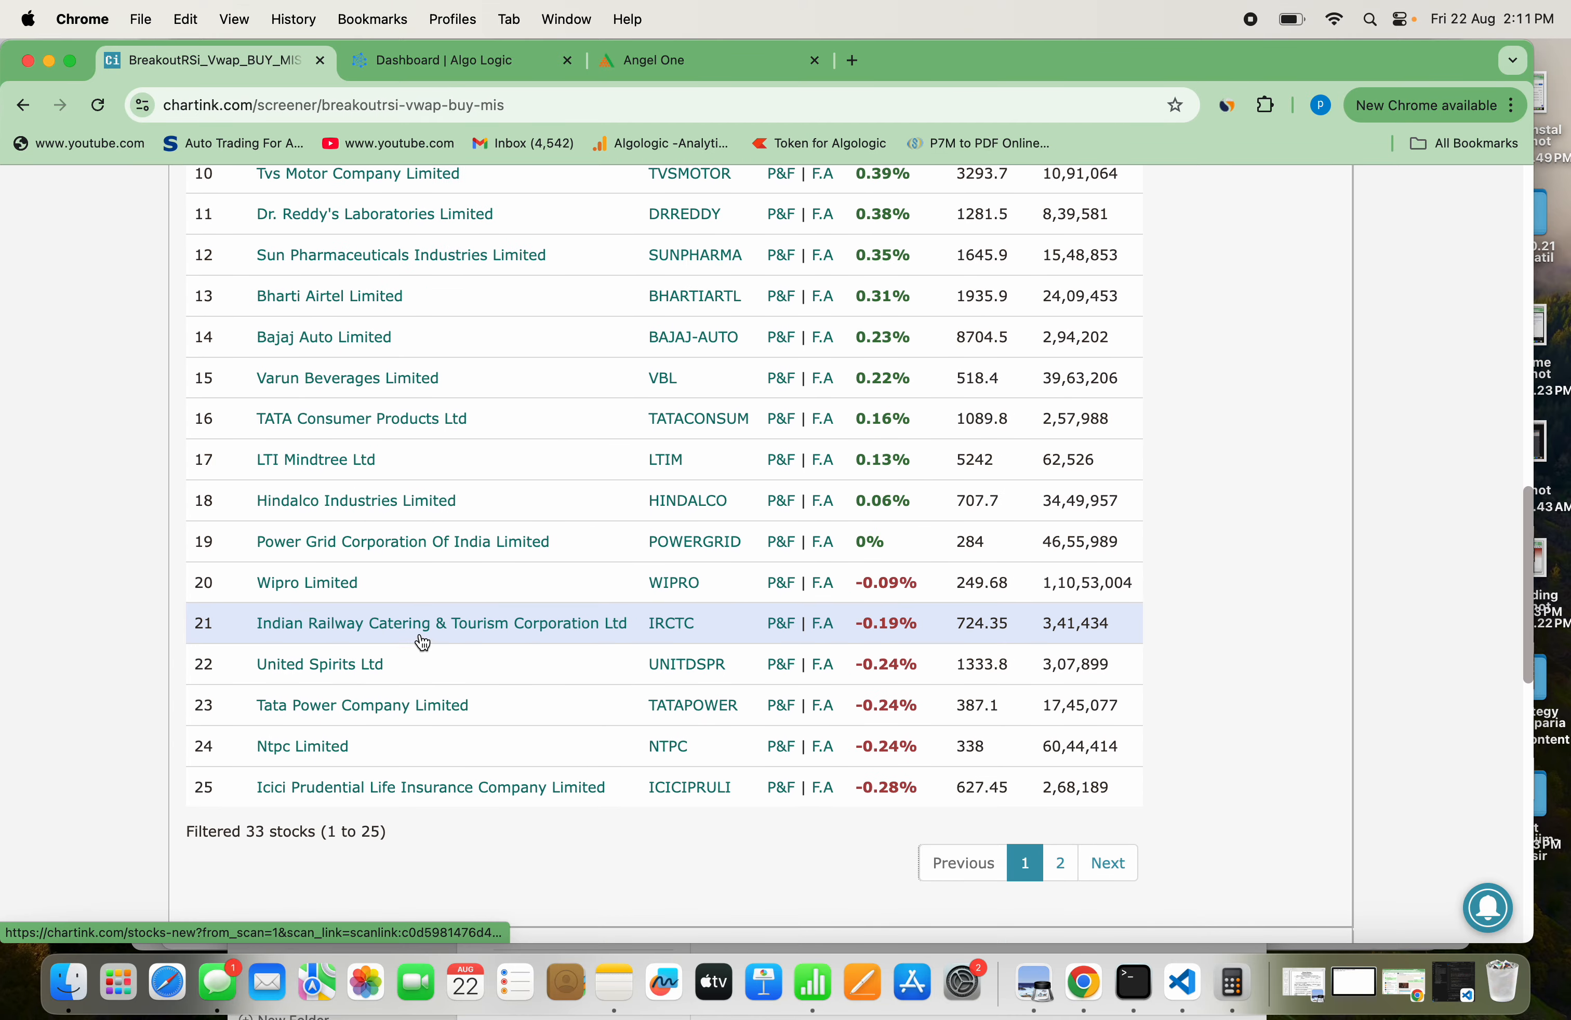
{"action": "scroll", "coordinate": [423, 642], "scroll_direction": "up", "scroll_amount": 4}
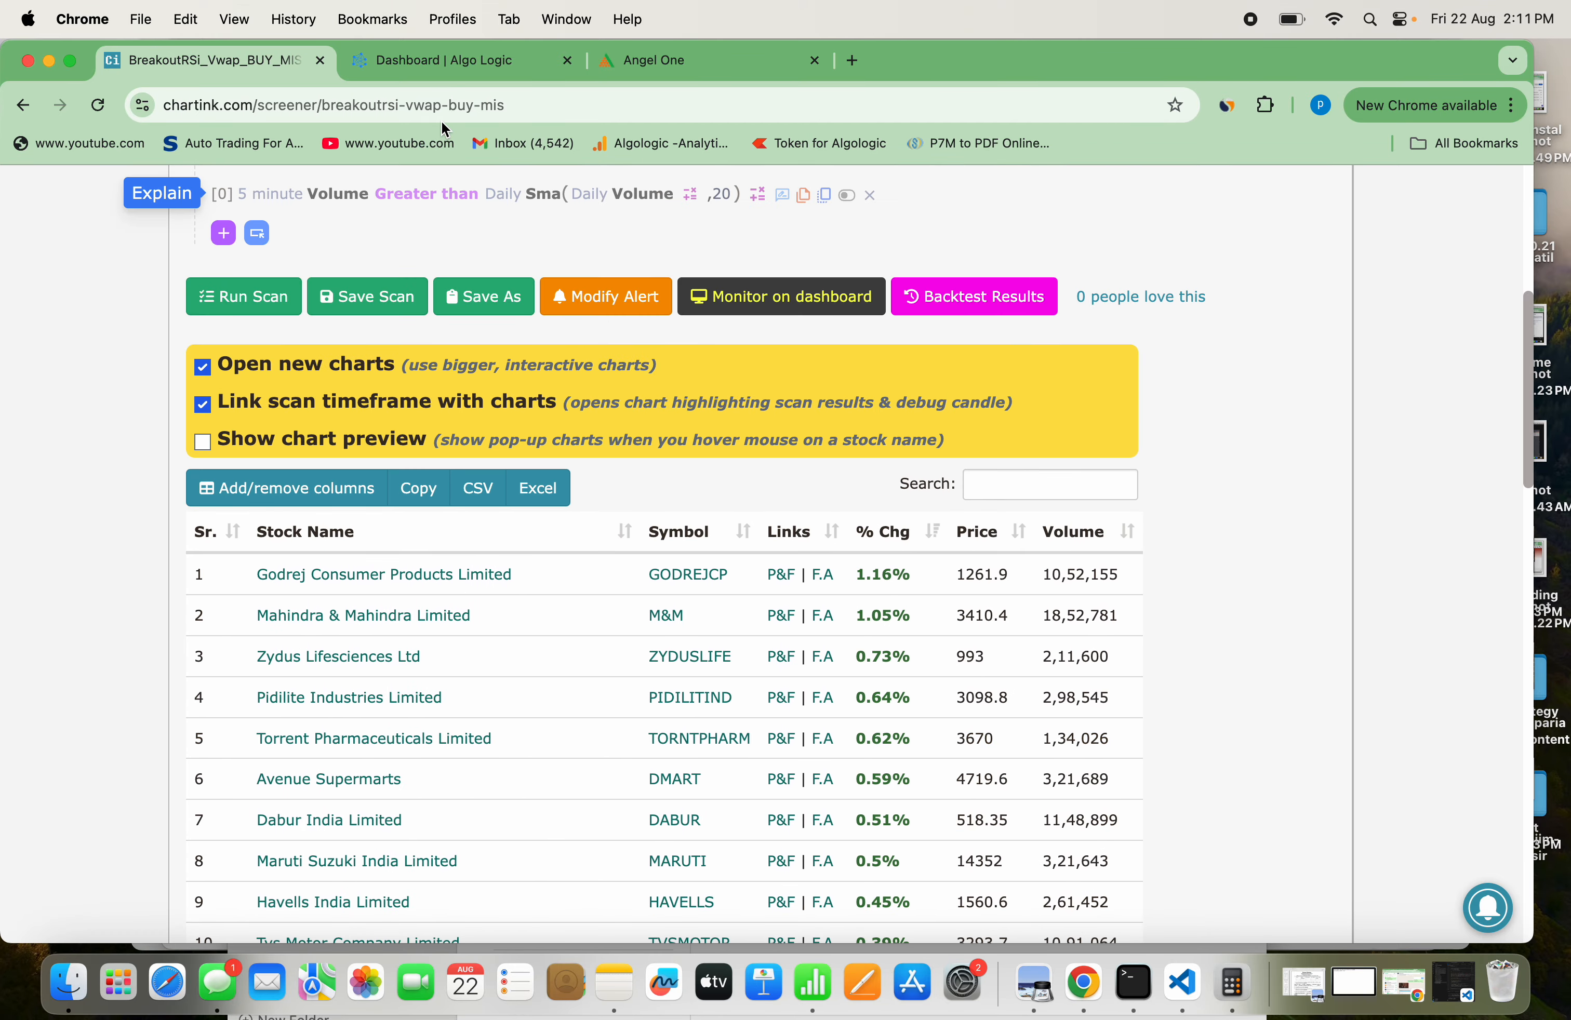
{"action": "left_click", "coordinate": [444, 68]}
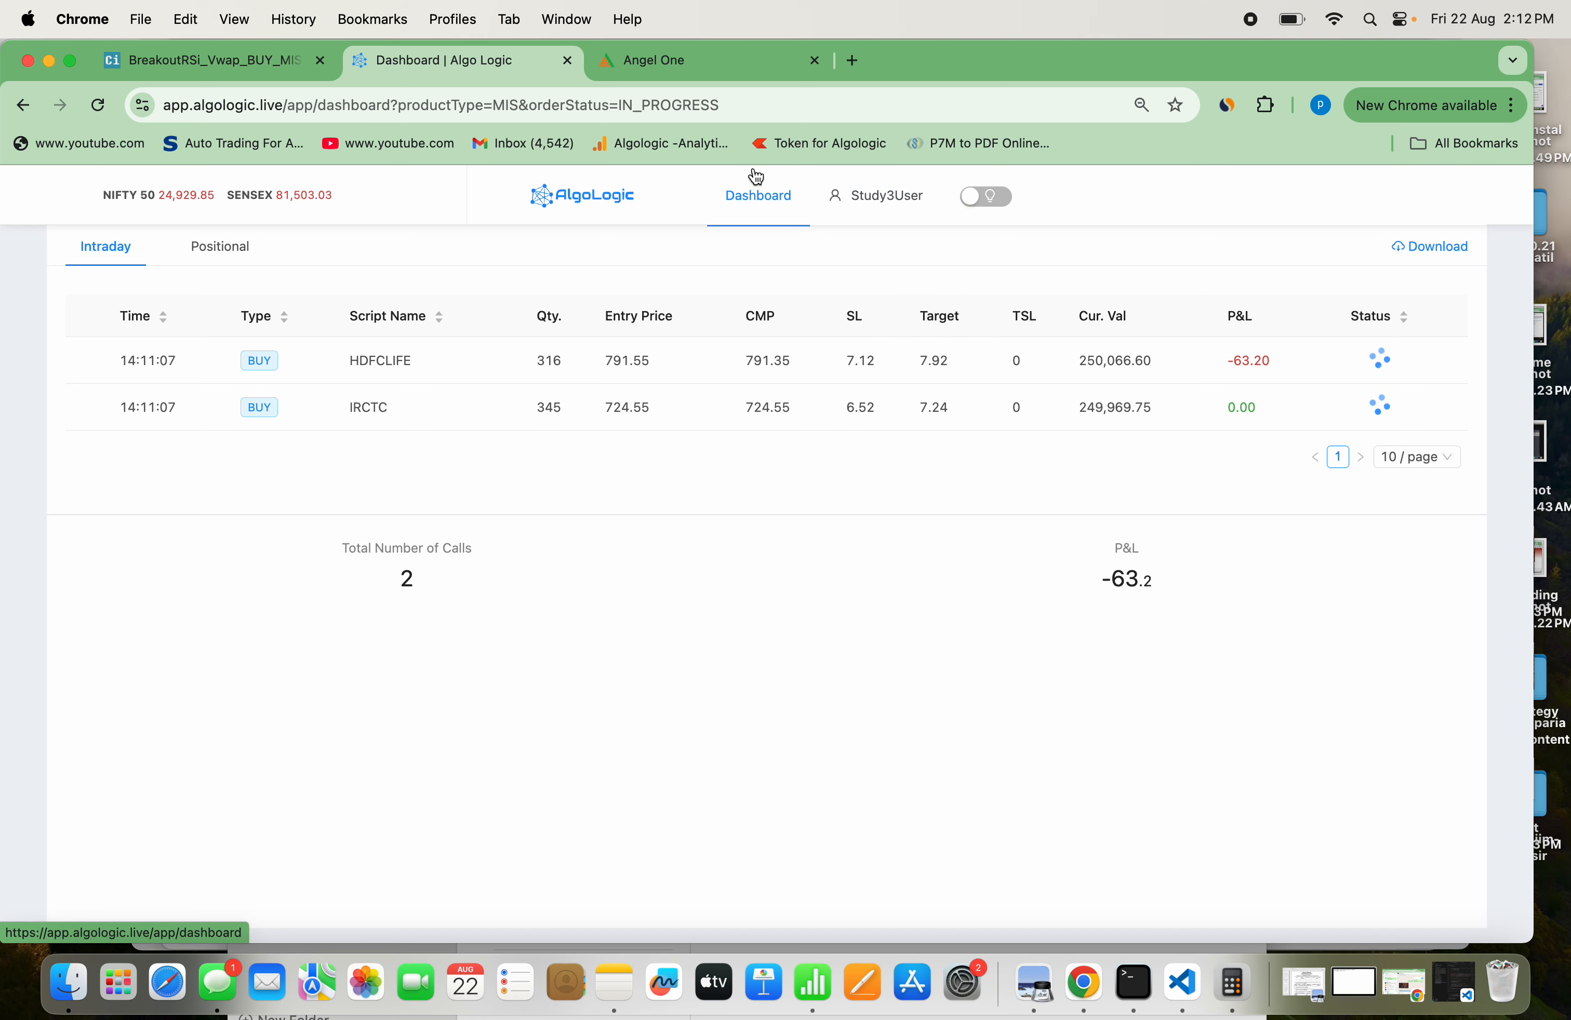
Compare the Angel One order history with the intraday calls on the AlgoLogic dashboard, examining each order's stock, price, time and status
{"action": "left_click", "coordinate": [684, 75]}
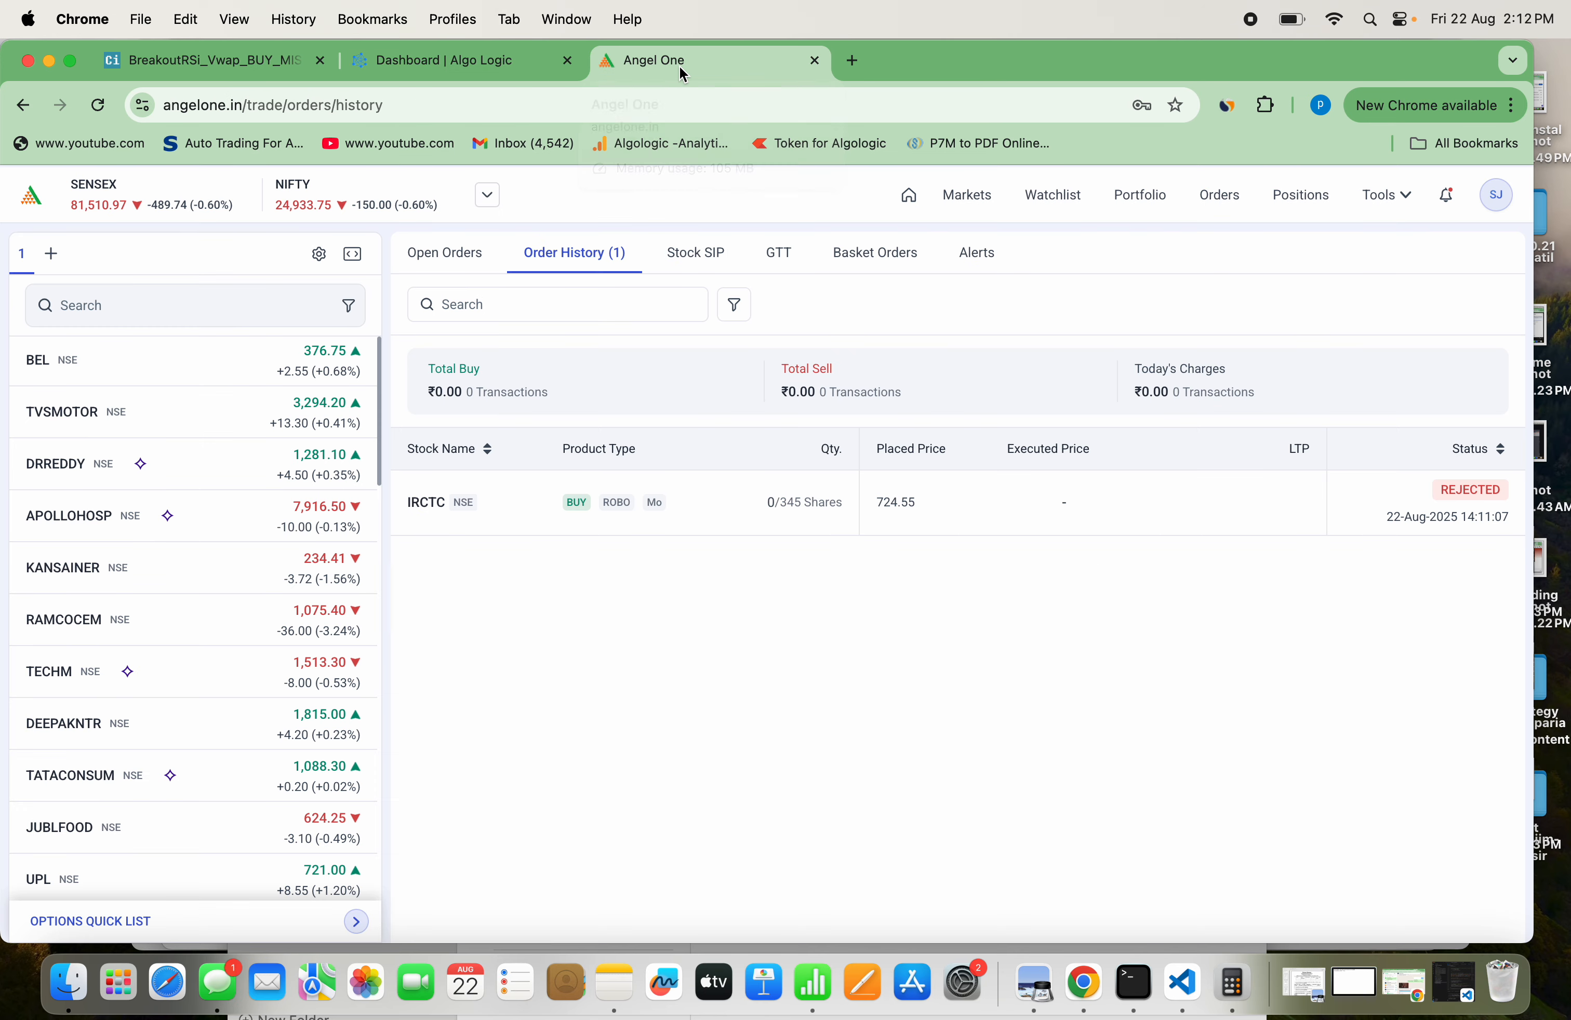
{"action": "mouse_move", "coordinate": [463, 525]}
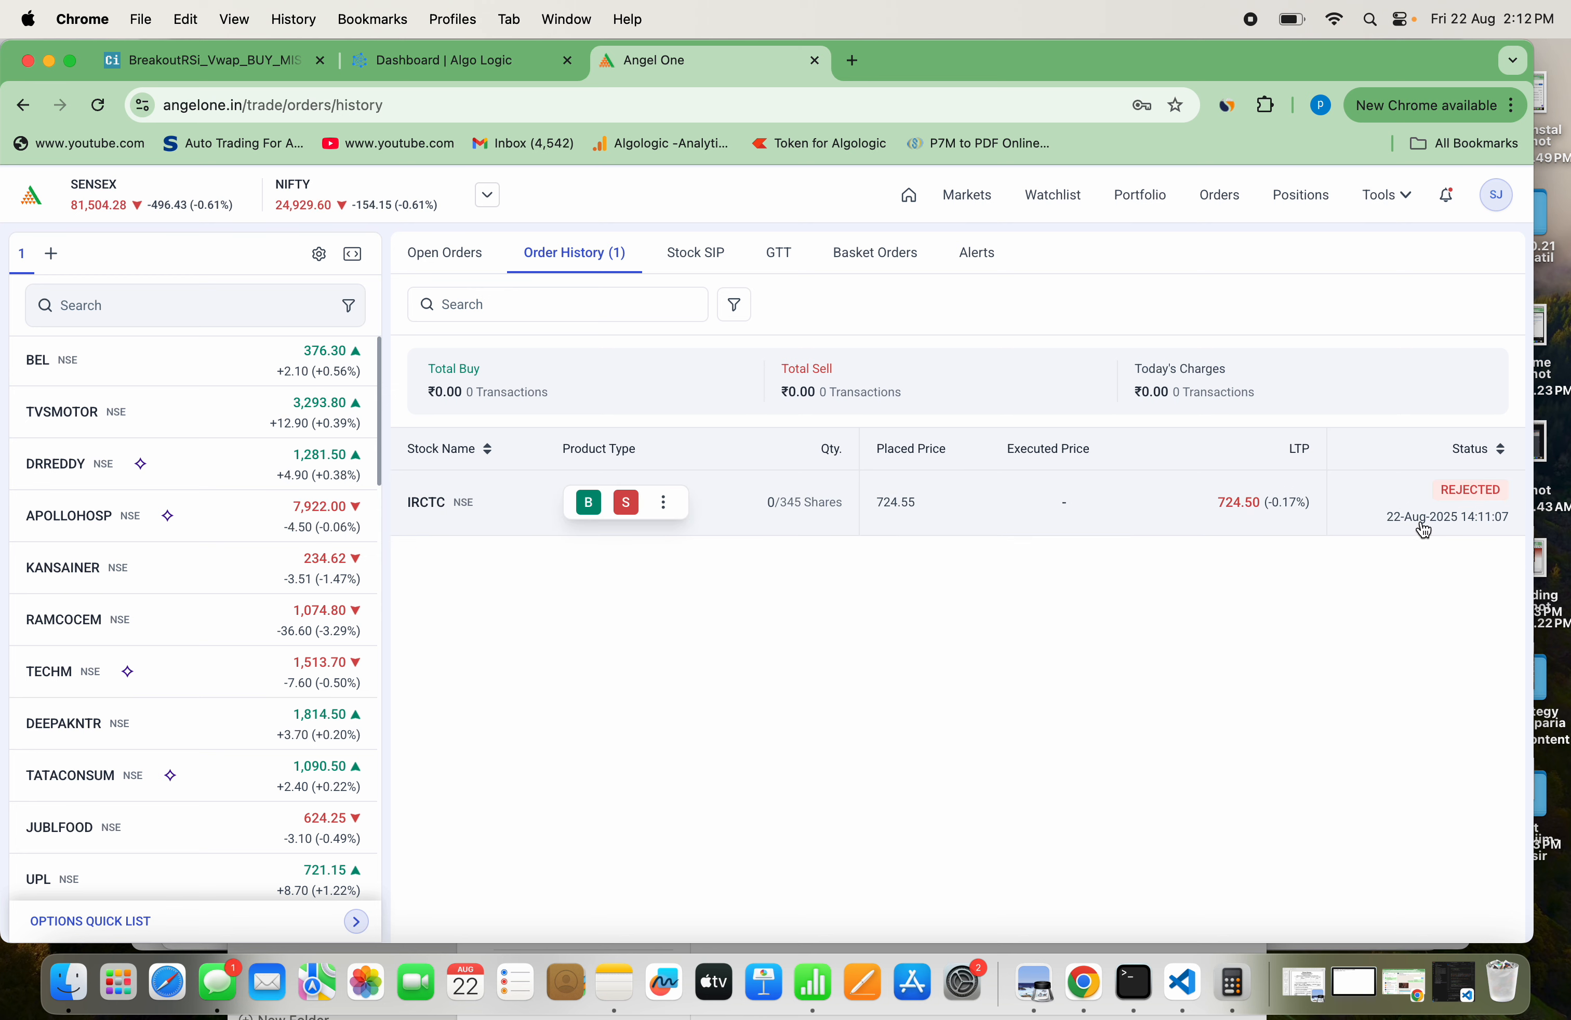
{"action": "left_click", "coordinate": [500, 65]}
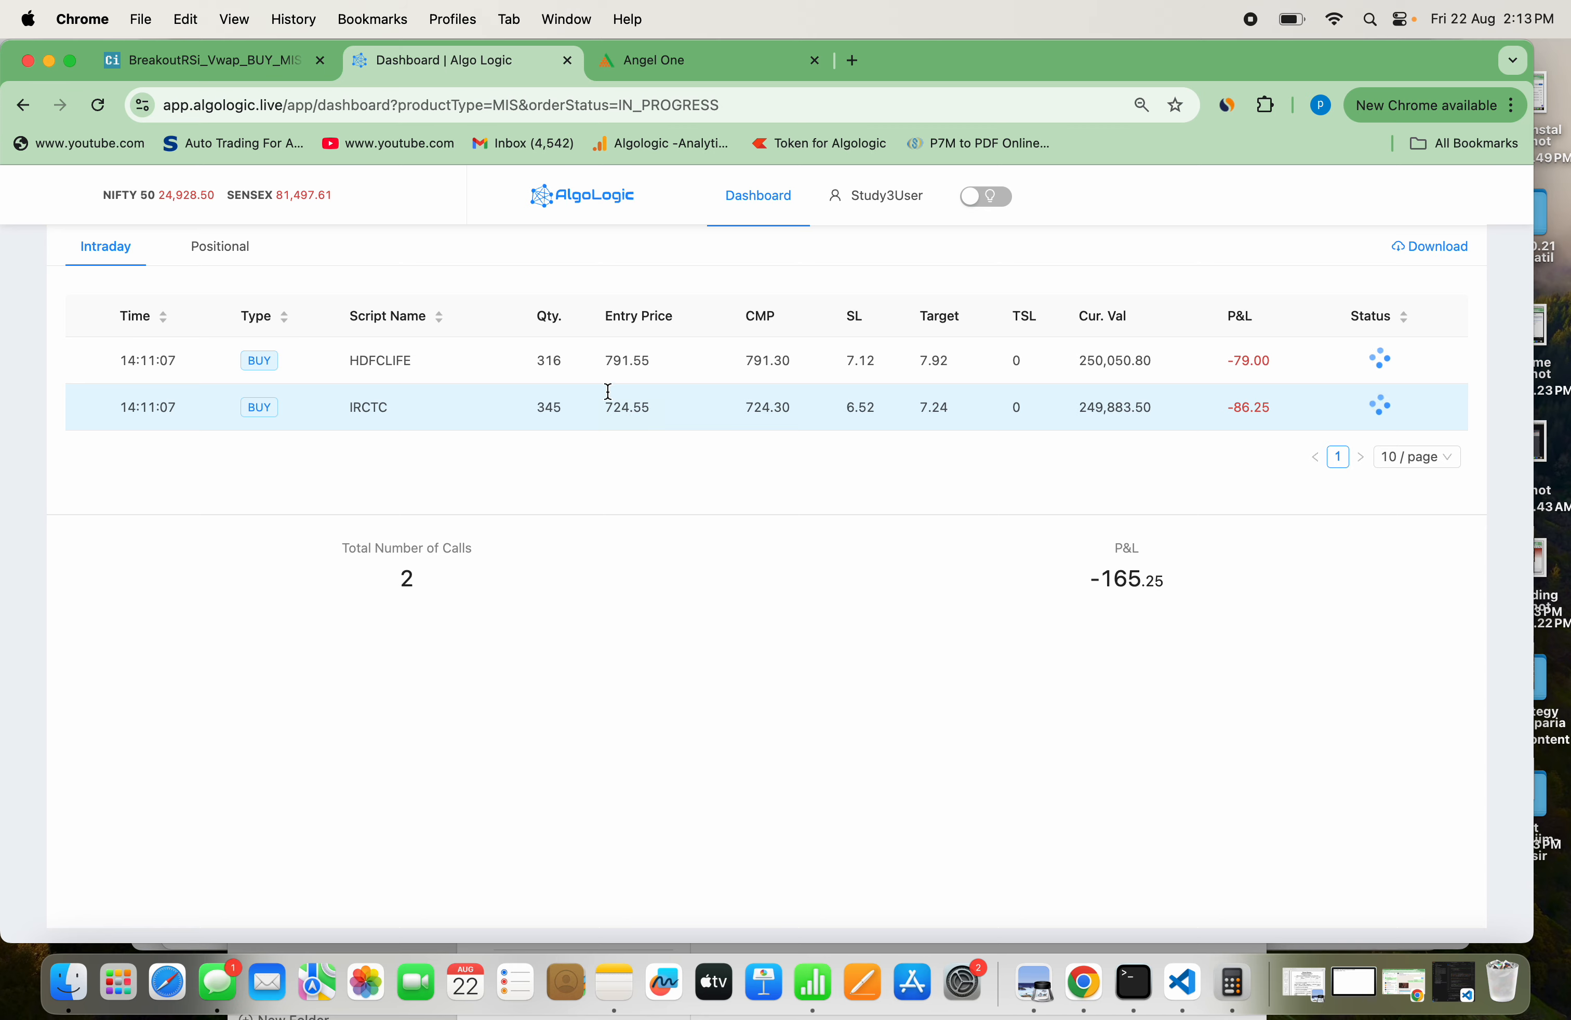
{"action": "left_click", "coordinate": [645, 61]}
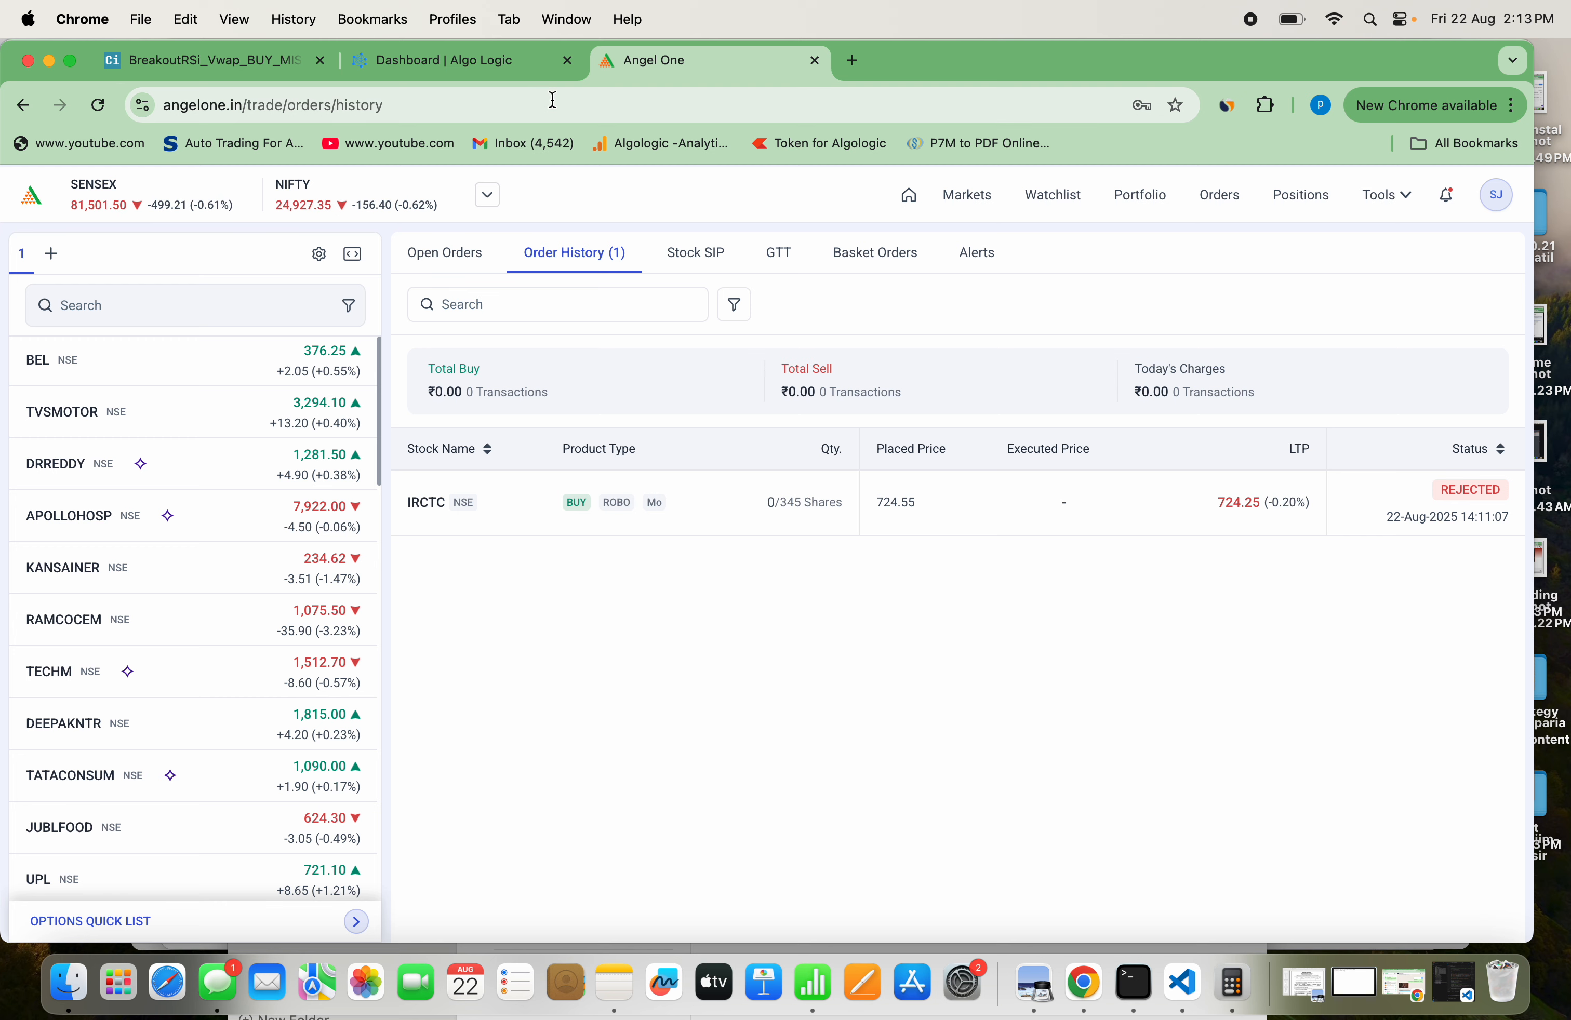
{"action": "left_click", "coordinate": [484, 67]}
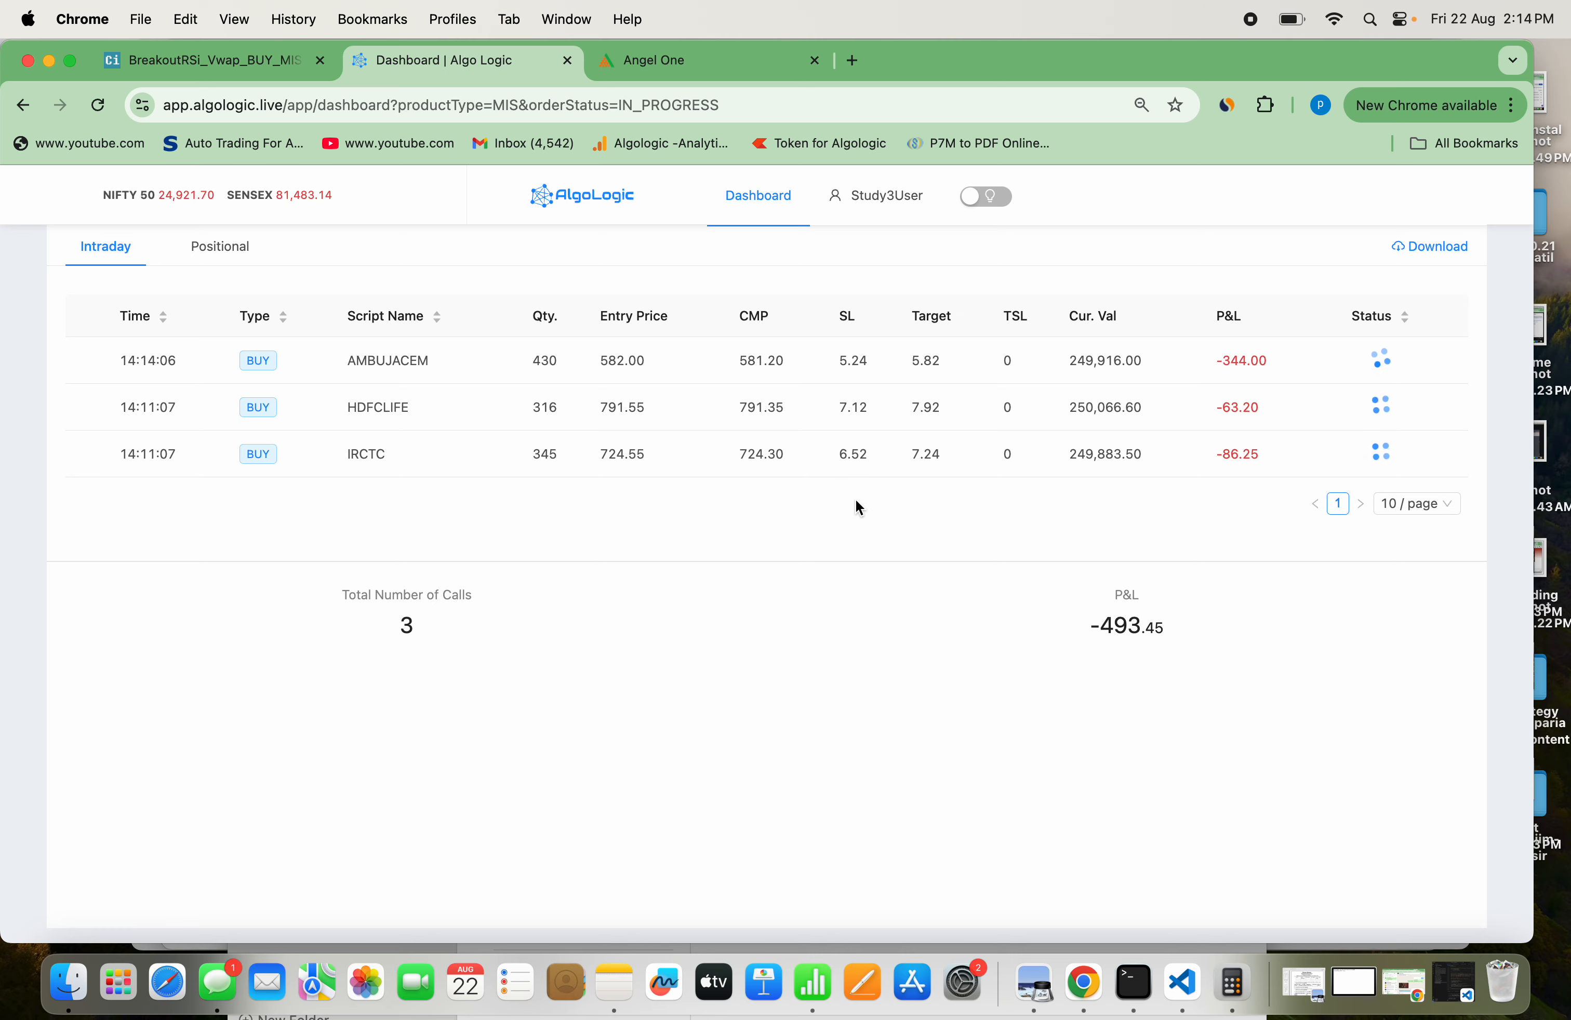
{"action": "left_click", "coordinate": [682, 58]}
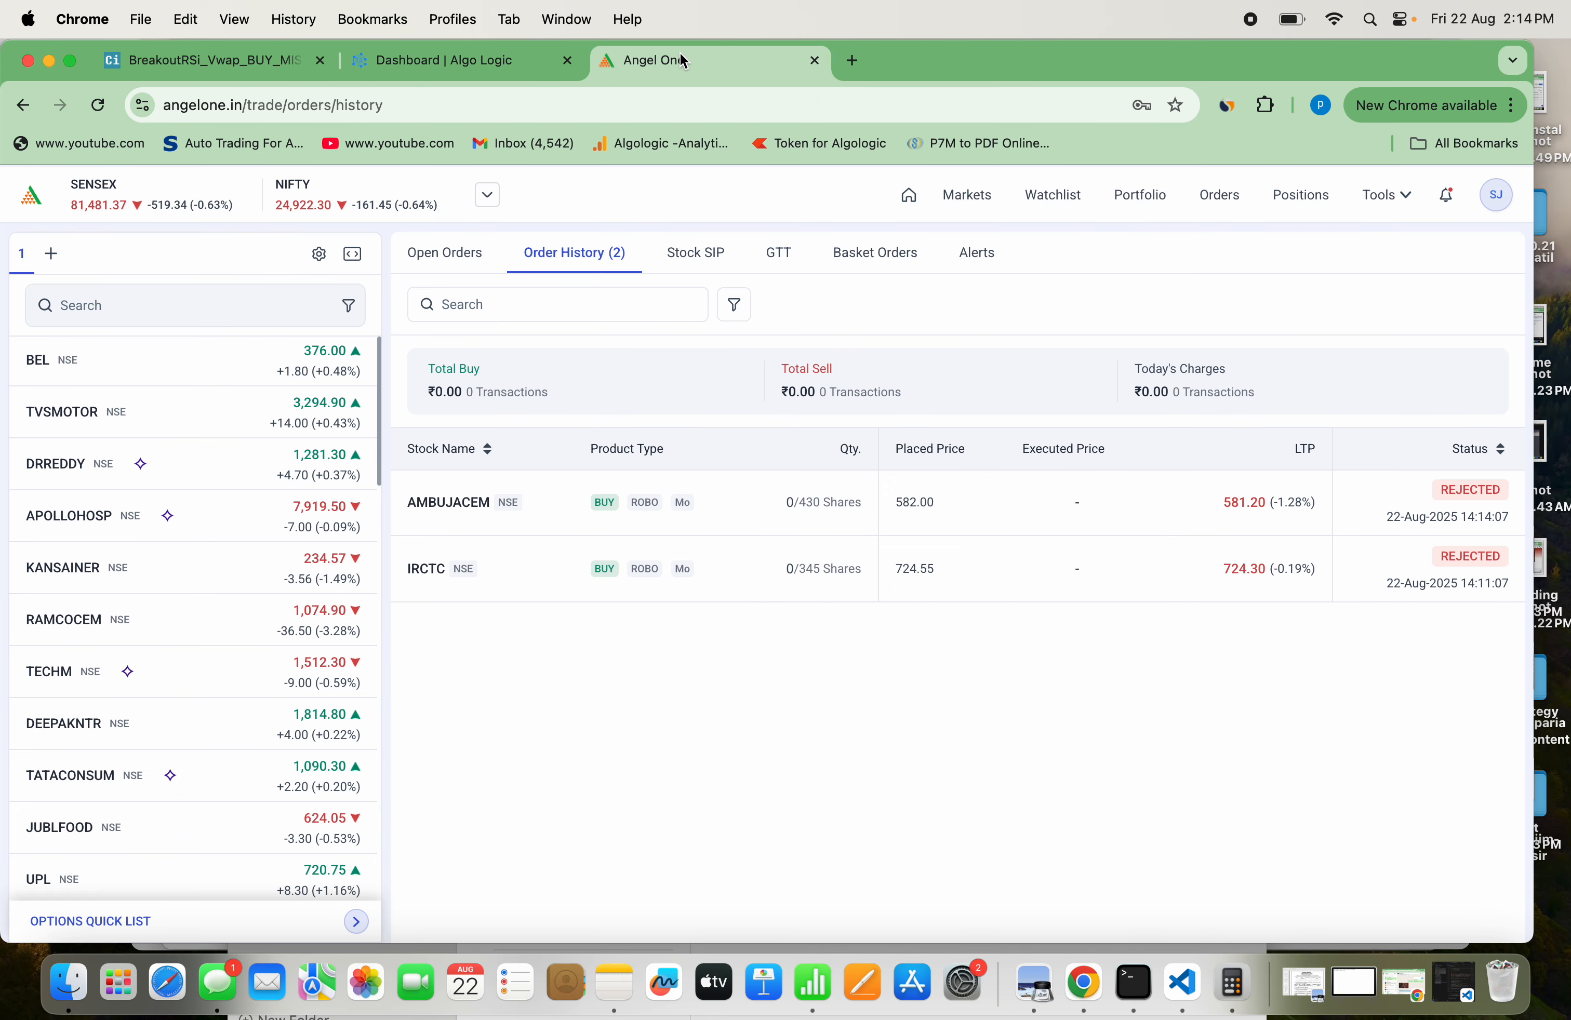
{"action": "mouse_move", "coordinate": [439, 496]}
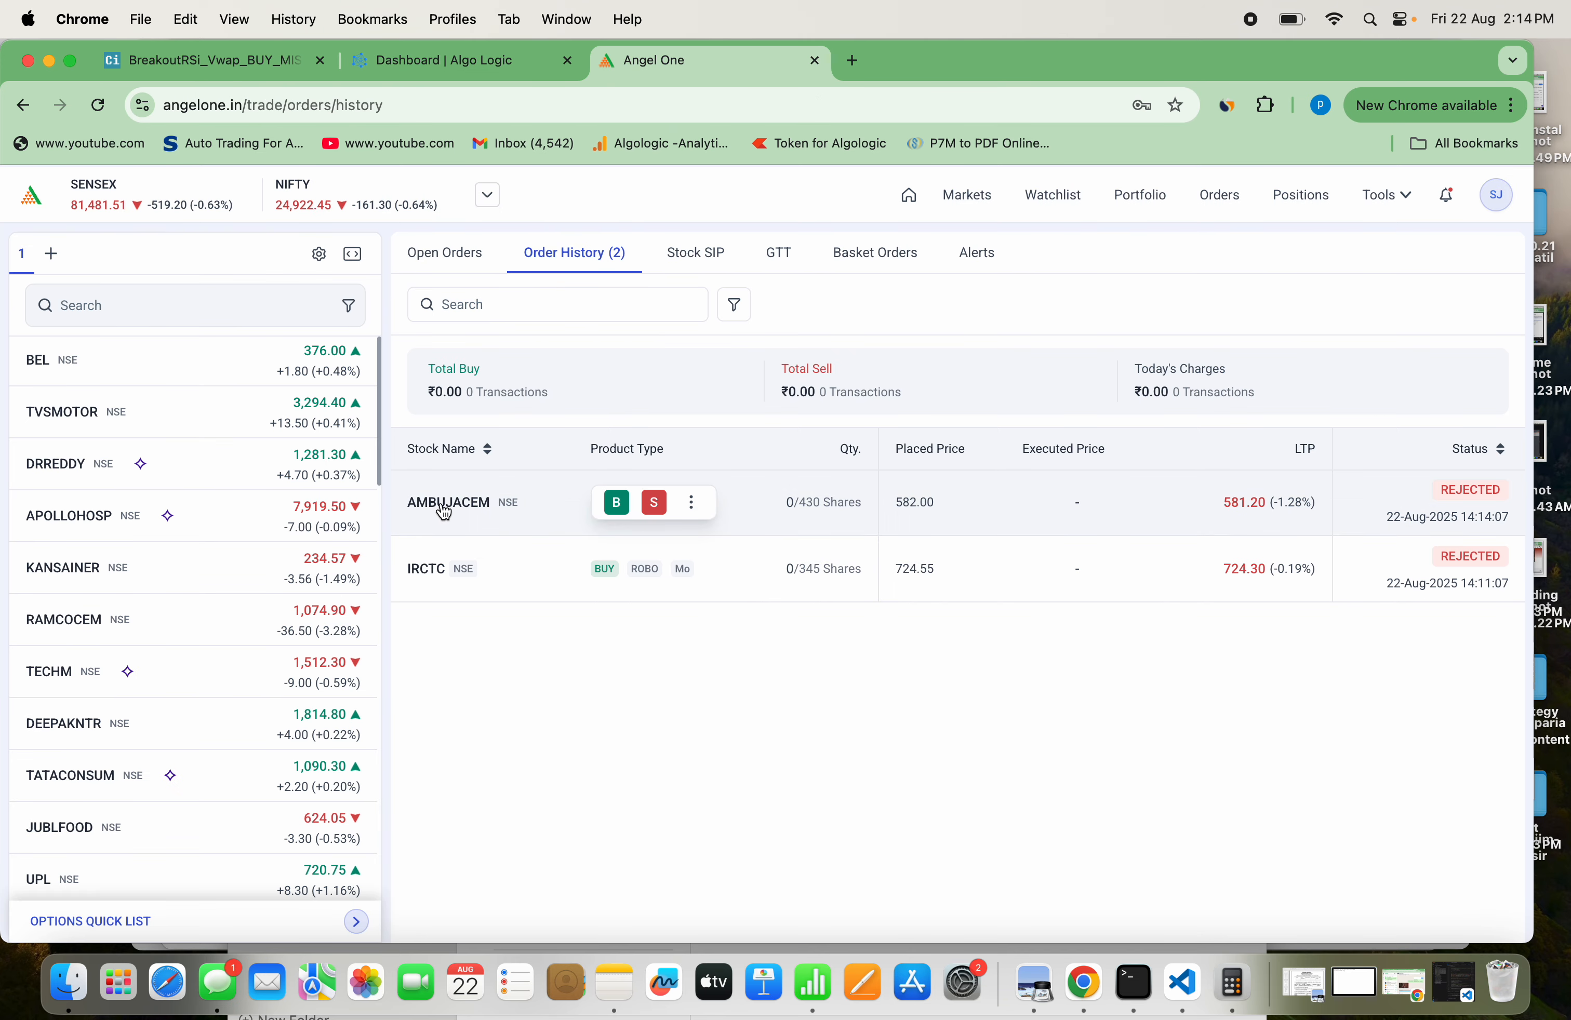